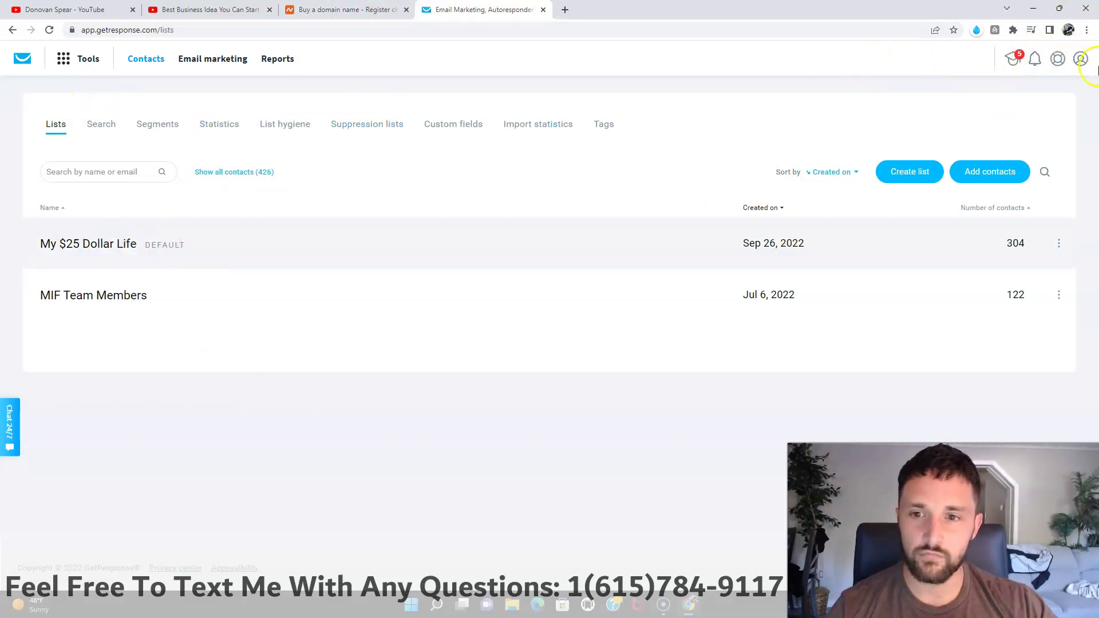
# Step: Go to Manage account > Account details from the profile menu and highlight the listed account details
pyautogui.click(1080, 64)
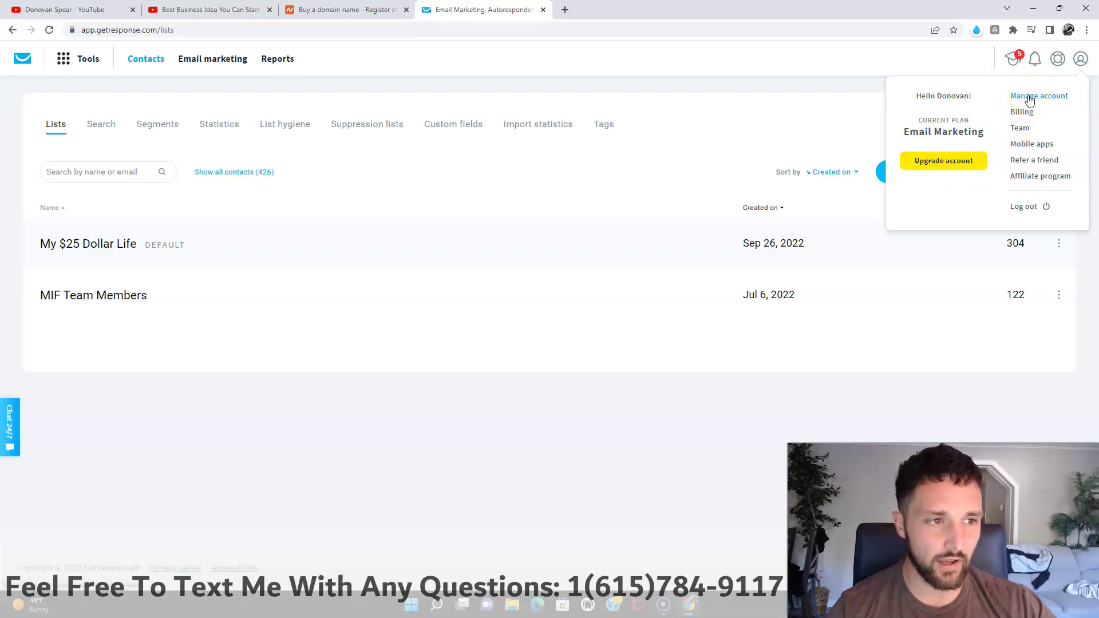
pyautogui.click(1027, 97)
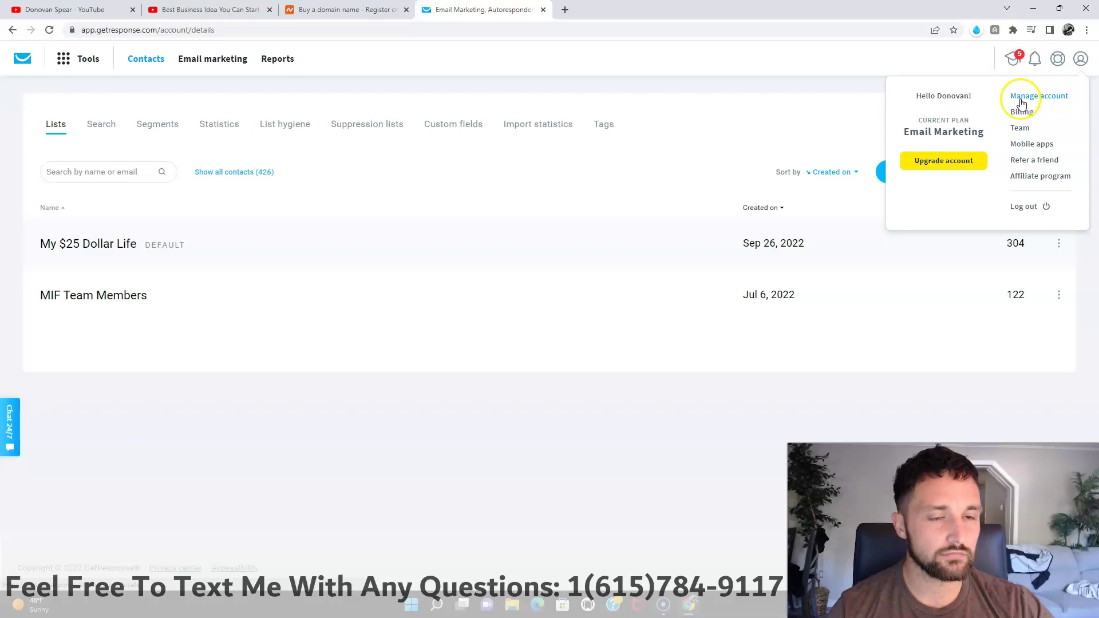
pyautogui.click(1038, 125)
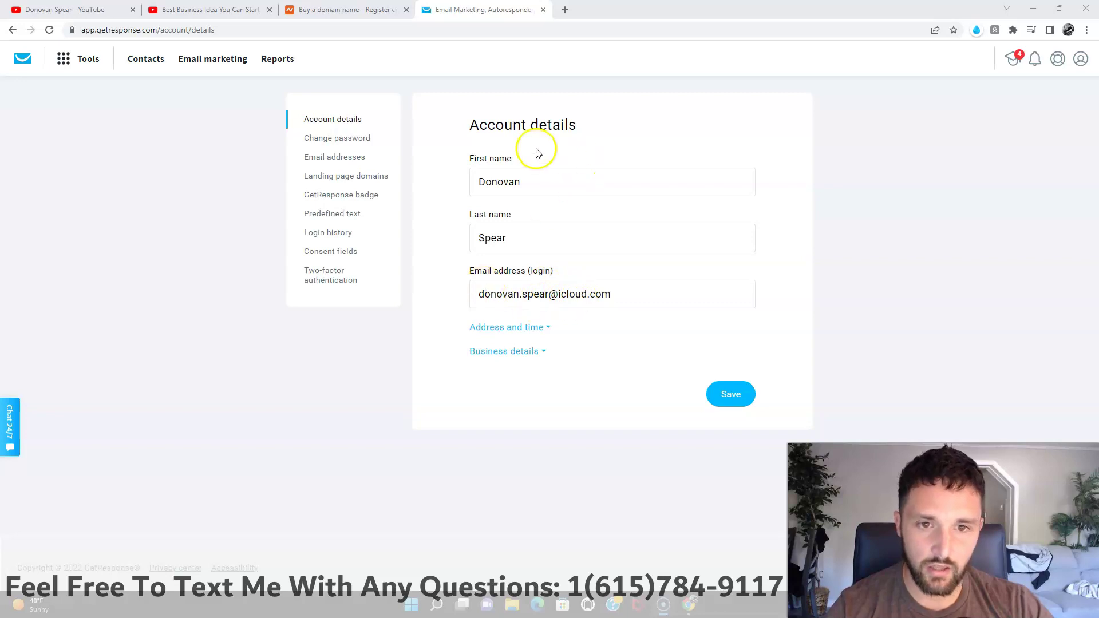
pyautogui.moveTo(462, 142); pyautogui.dragTo(670, 309)
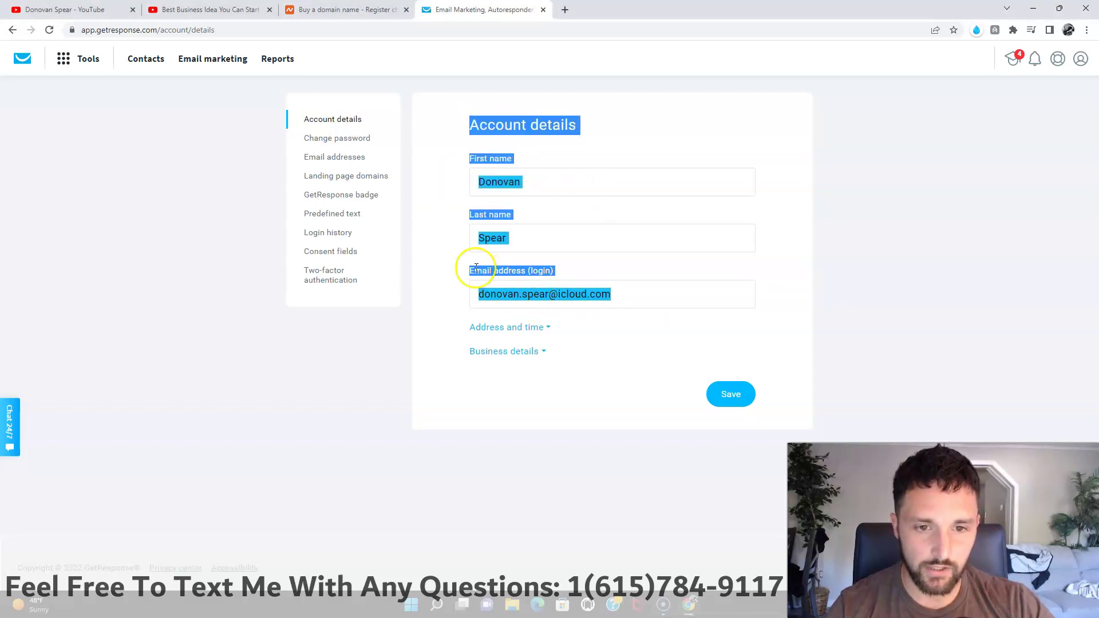
pyautogui.click(434, 217)
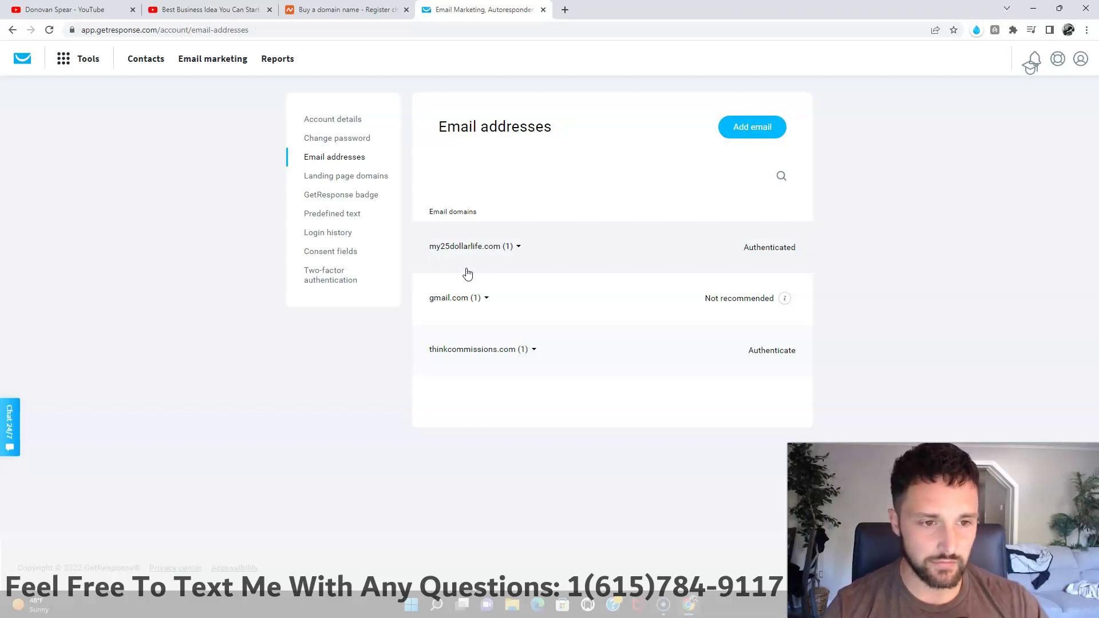
# Step: Expand my25dollarlife.com to reveal its confirmed address, then open 'Read more about DMARC and GetResponse'
pyautogui.click(458, 252)
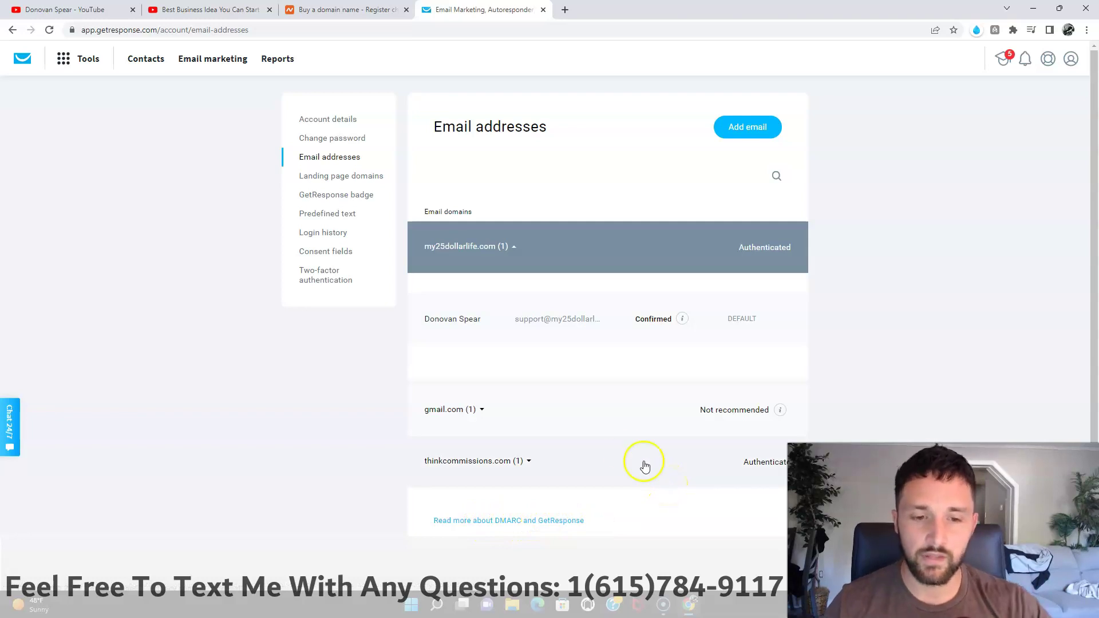
pyautogui.click(521, 522)
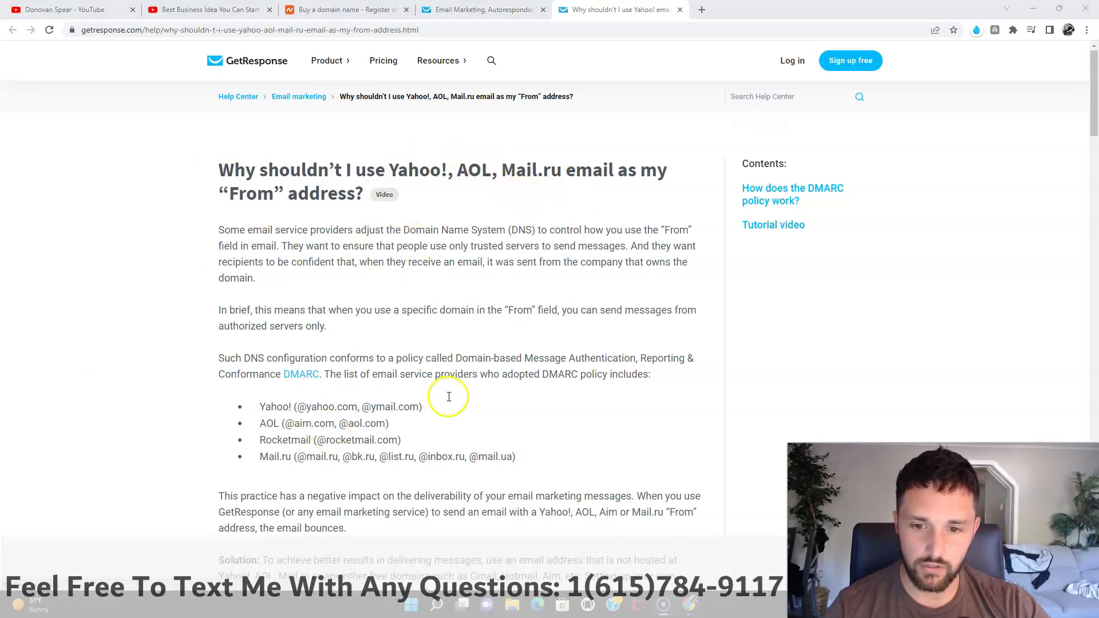
# Step: Read the help article's opening and highlight the sentence explaining the DMARC policy
pyautogui.scroll(-3, 357, 452)
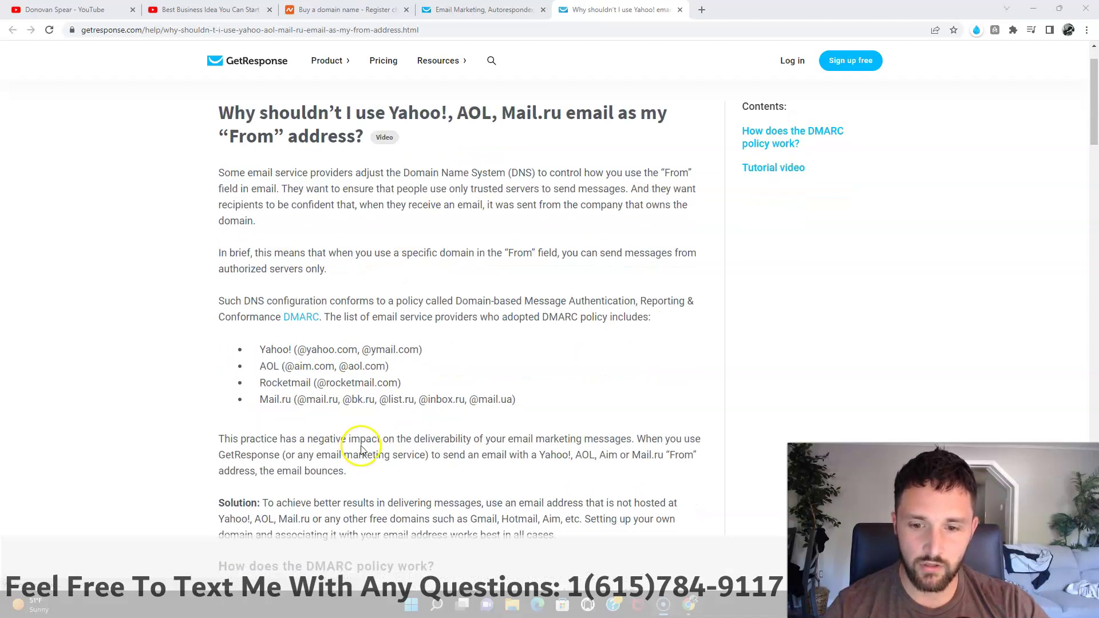
pyautogui.scroll(2, 364, 442)
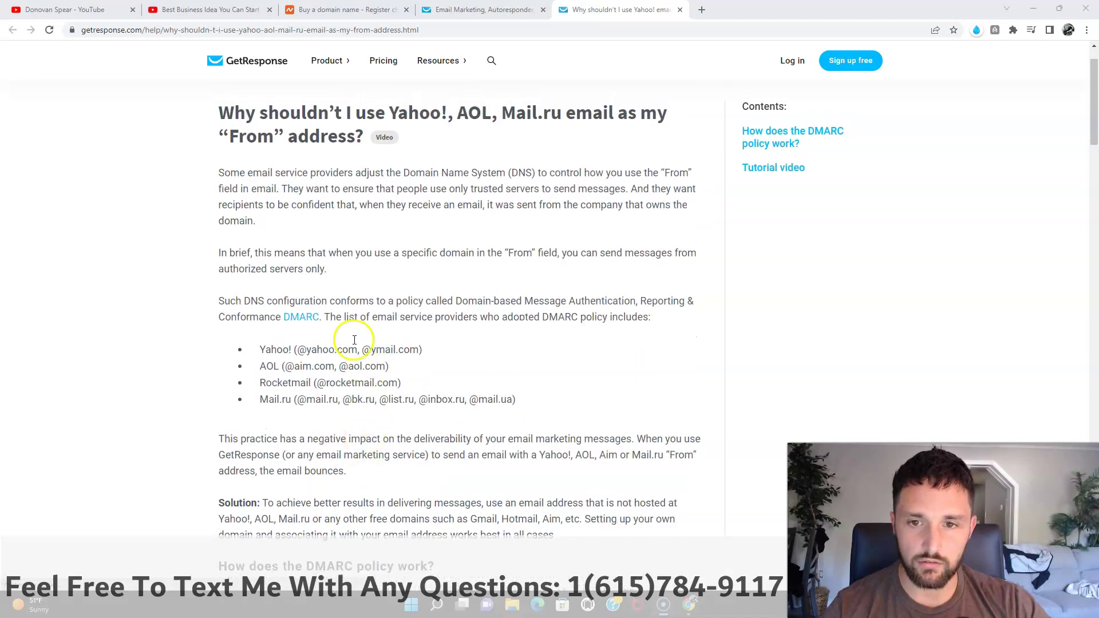
pyautogui.click(395, 301)
pyautogui.moveTo(626, 316); pyautogui.dragTo(311, 320)
pyautogui.scroll(-3, 435, 372)
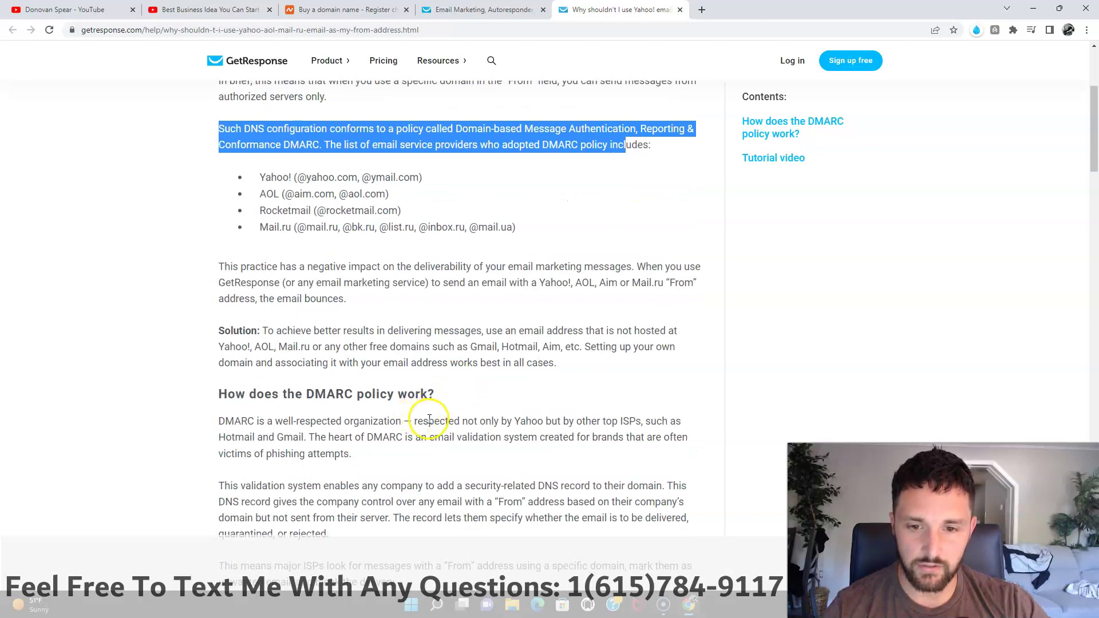
pyautogui.scroll(-1, 425, 417)
pyautogui.scroll(-1, 428, 422)
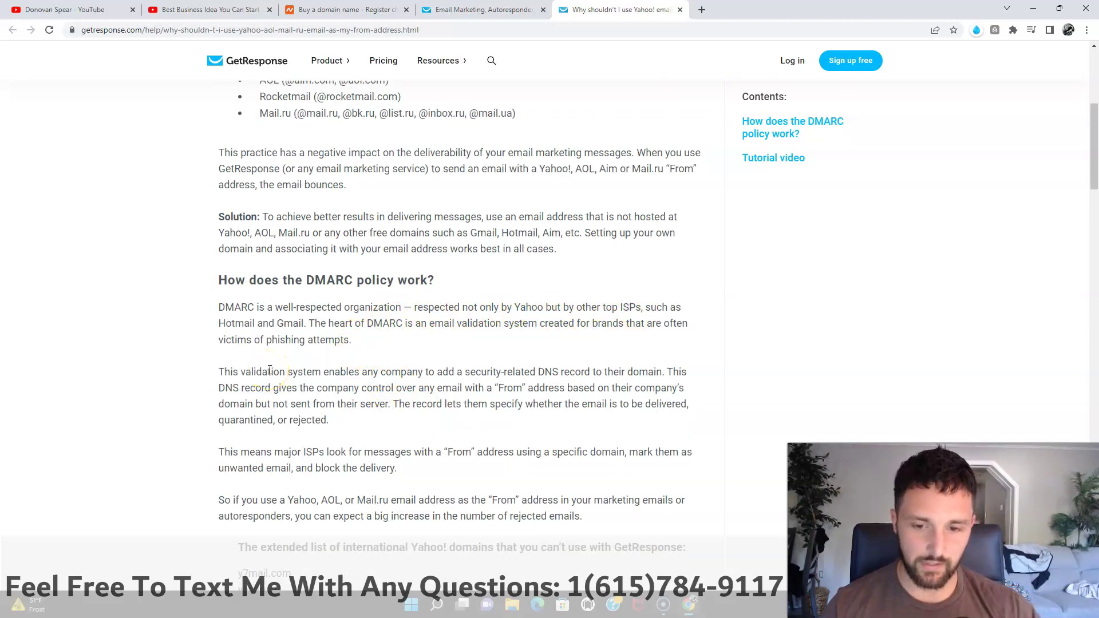
# Step: Read on to the list of international Yahoo! domains, then close the article
pyautogui.scroll(-3, 407, 422)
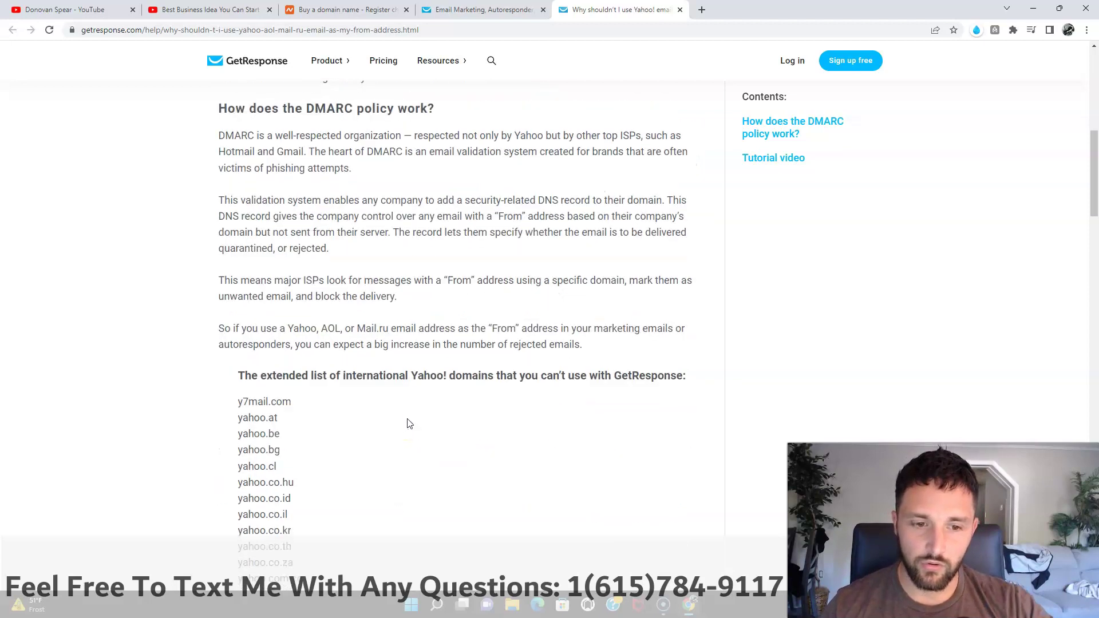
pyautogui.scroll(-3, 408, 423)
pyautogui.click(396, 420)
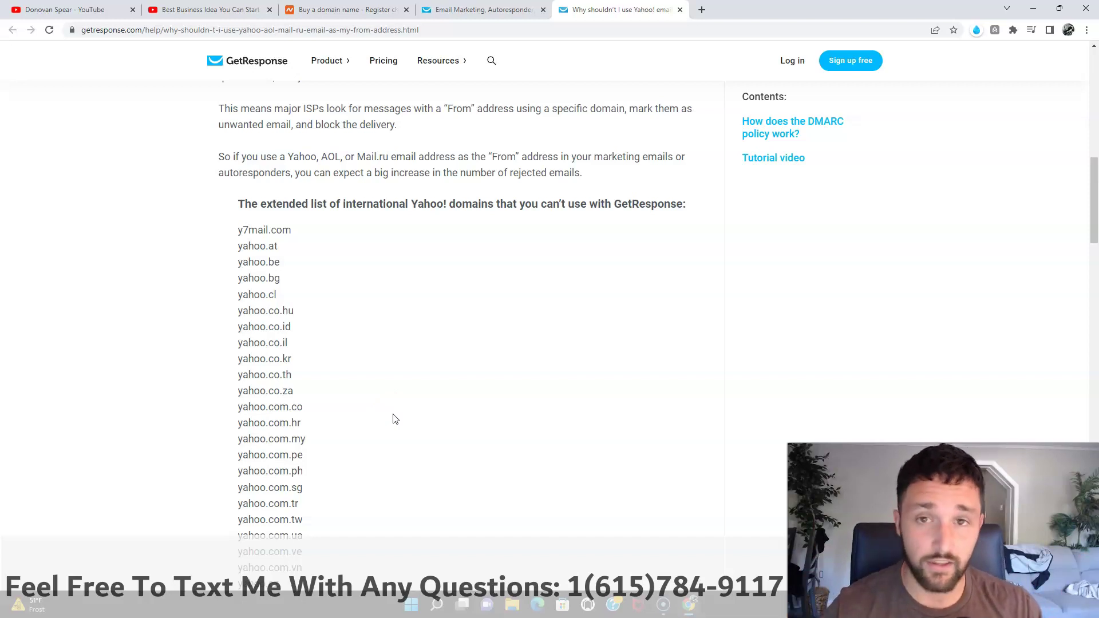
pyautogui.scroll(-15, 435, 386)
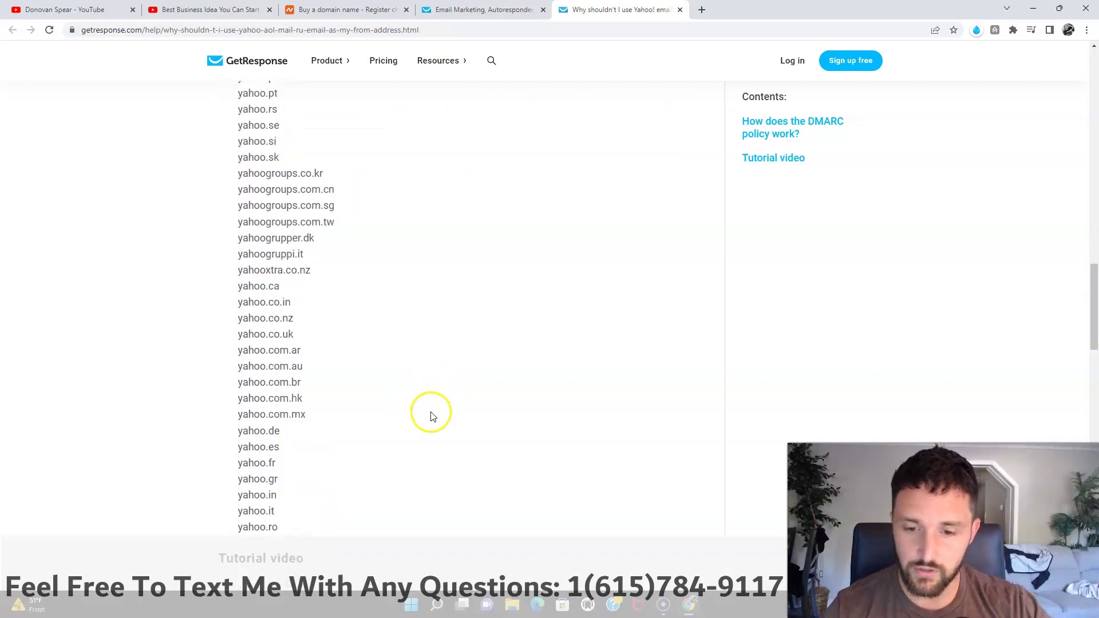
pyautogui.scroll(-5, 438, 418)
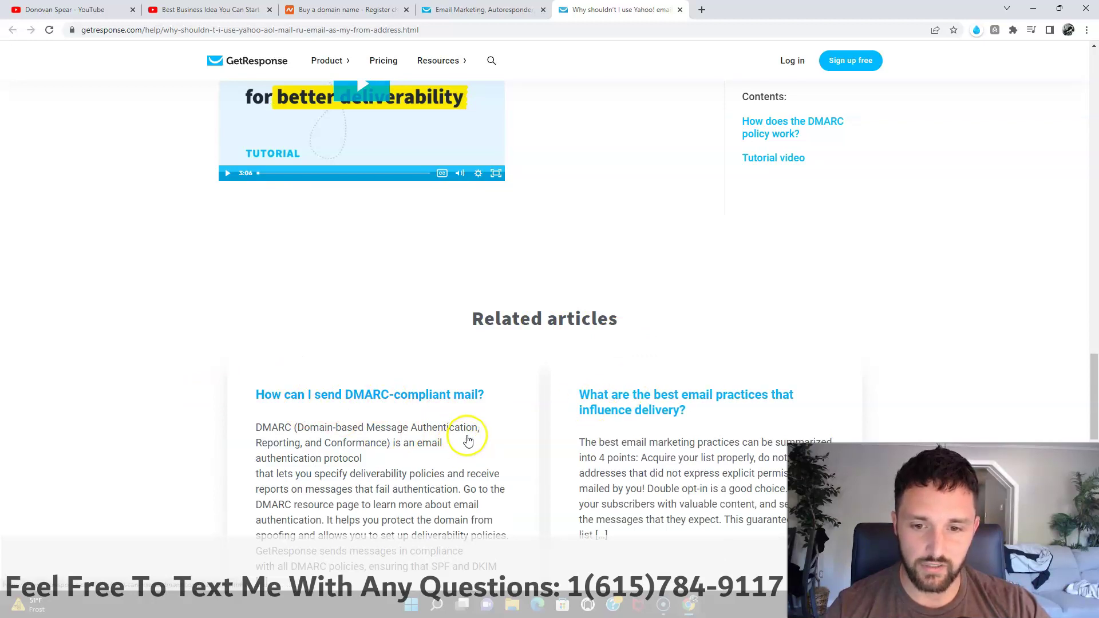
pyautogui.scroll(10, 467, 439)
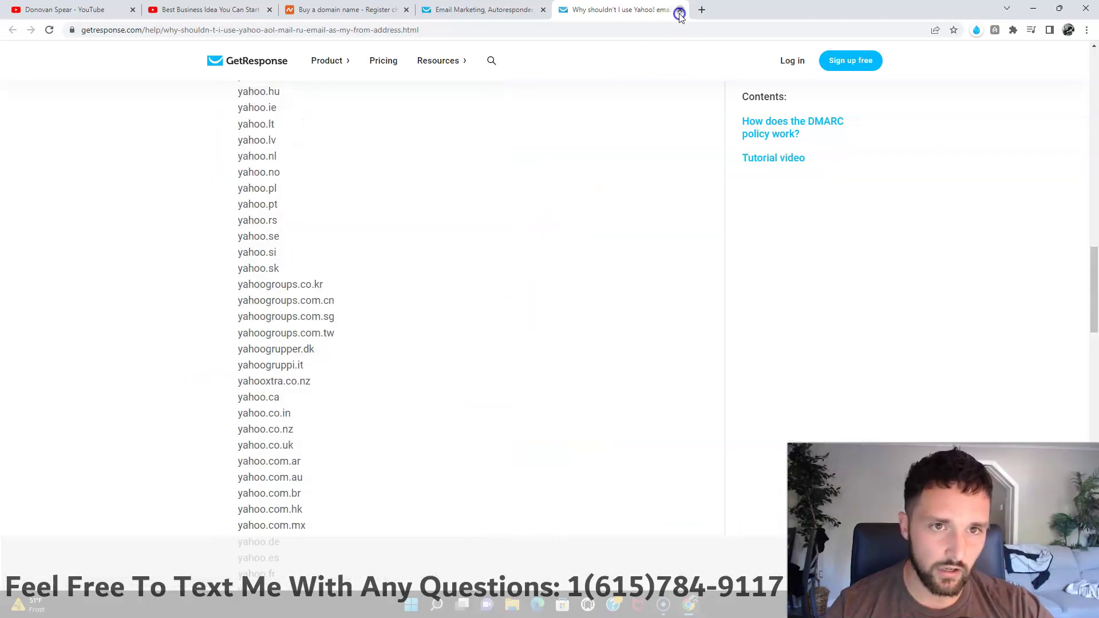
pyautogui.click(680, 11)
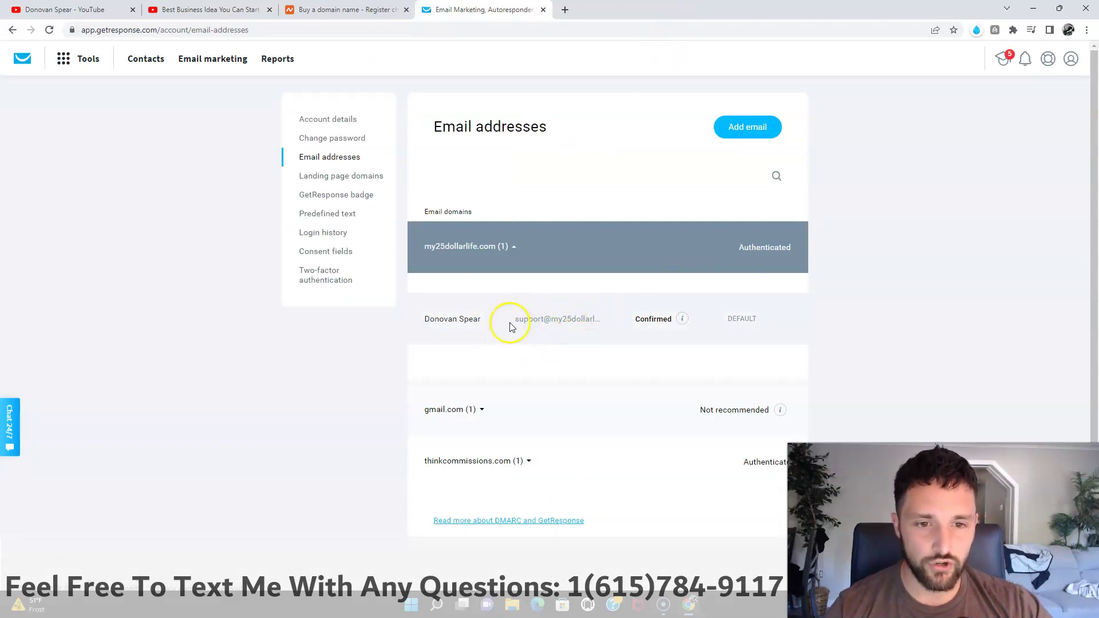
# Step: Highlight the confirmed support address under my25dollarlife.com, then switch to the Namecheap site
pyautogui.moveTo(515, 320); pyautogui.dragTo(537, 322)
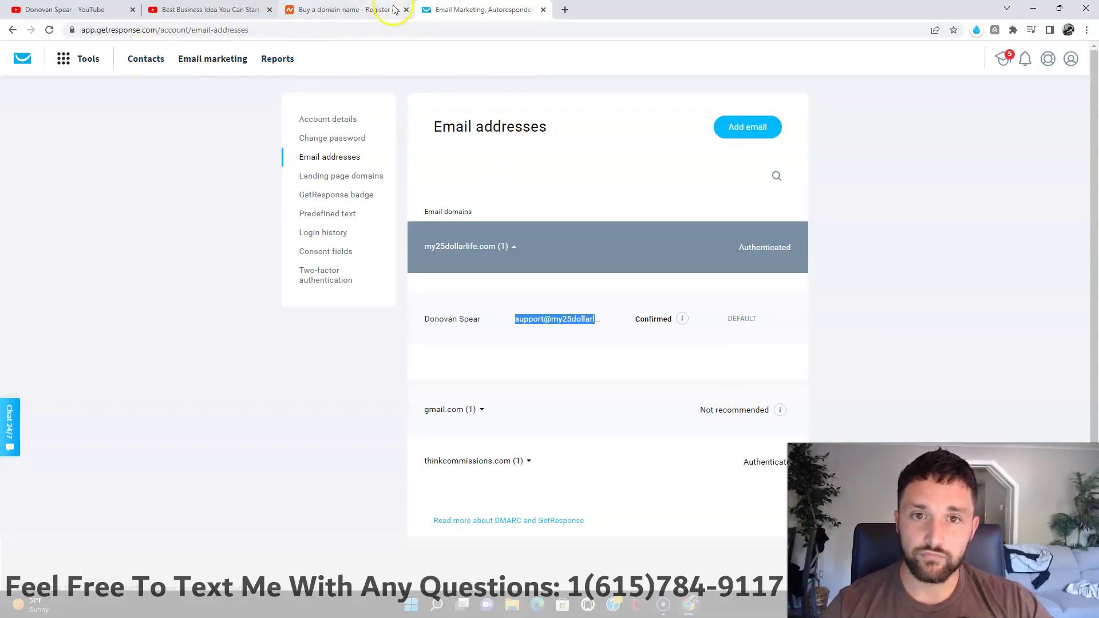
pyautogui.click(336, 17)
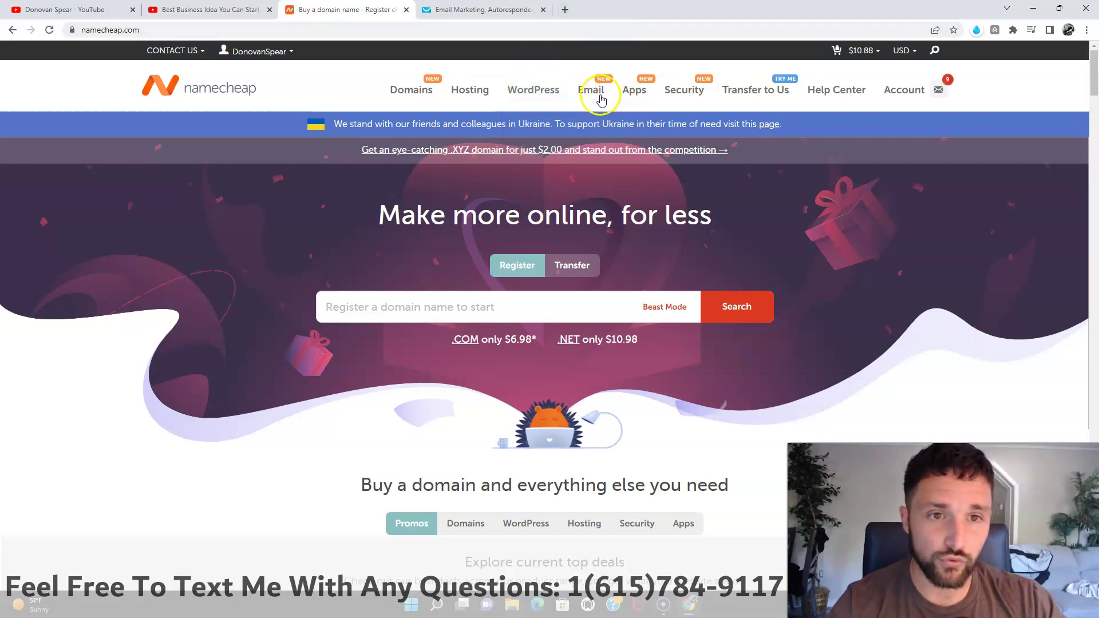
# Step: Open Business Email plans, review the Starter plan's price and features, and choose Get Starter
pyautogui.moveTo(600, 100)
pyautogui.click(602, 122)
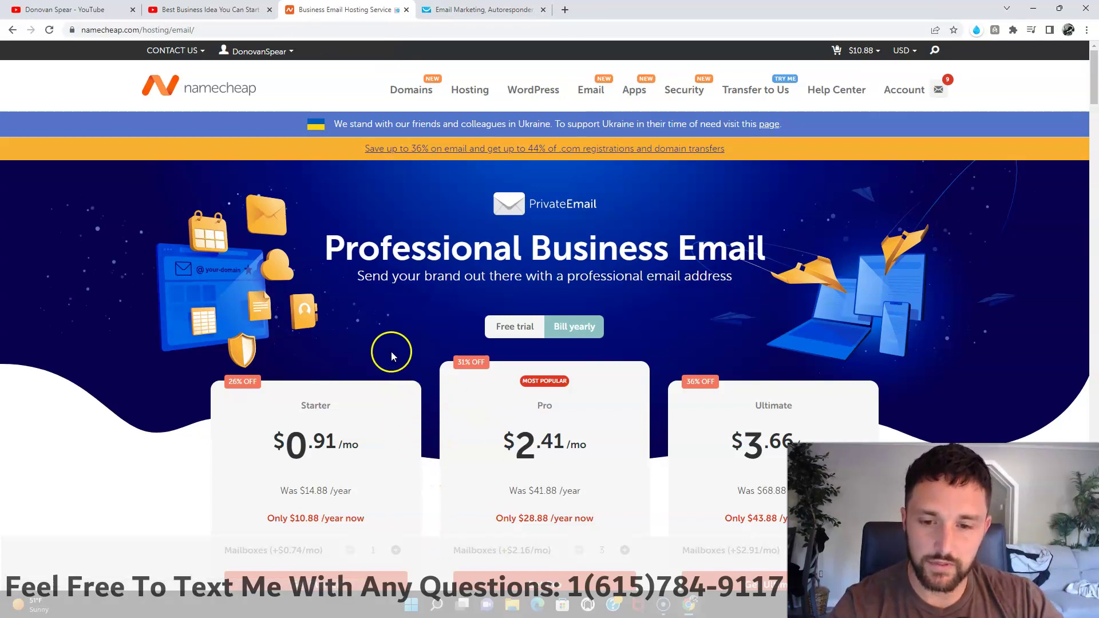
pyautogui.scroll(-3, 370, 361)
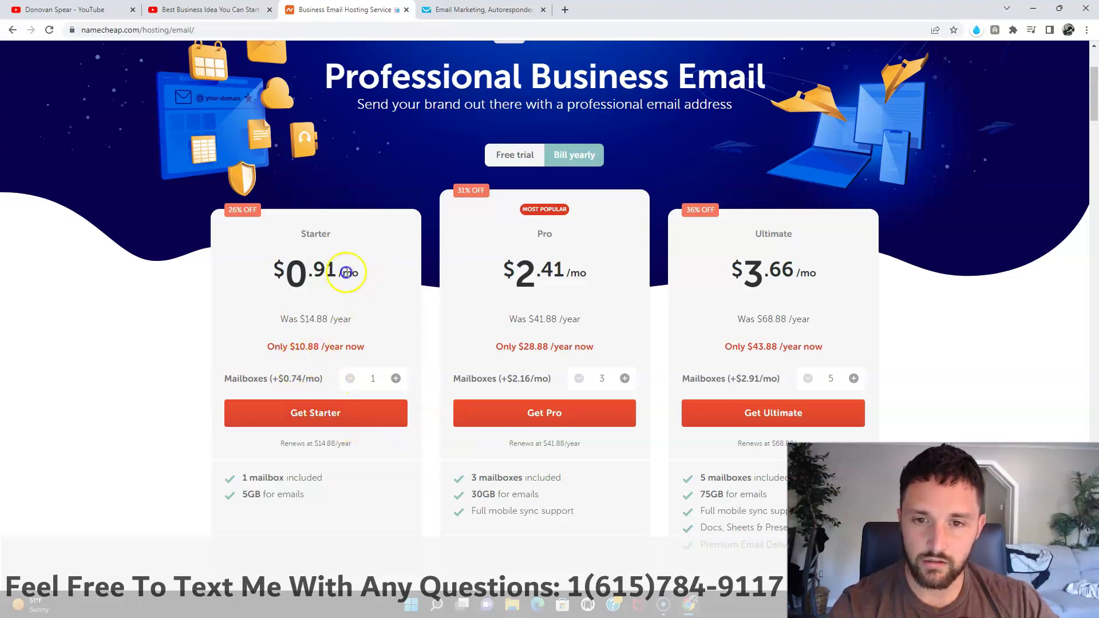
pyautogui.moveTo(346, 271); pyautogui.dragTo(274, 272)
pyautogui.click(242, 324)
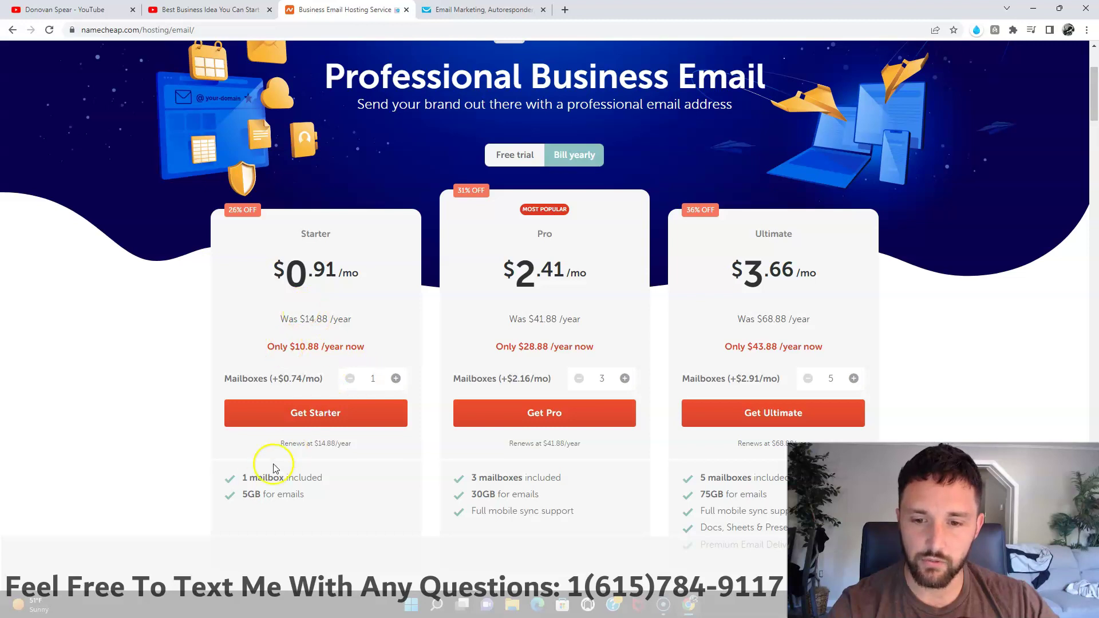
pyautogui.moveTo(241, 481); pyautogui.dragTo(326, 493)
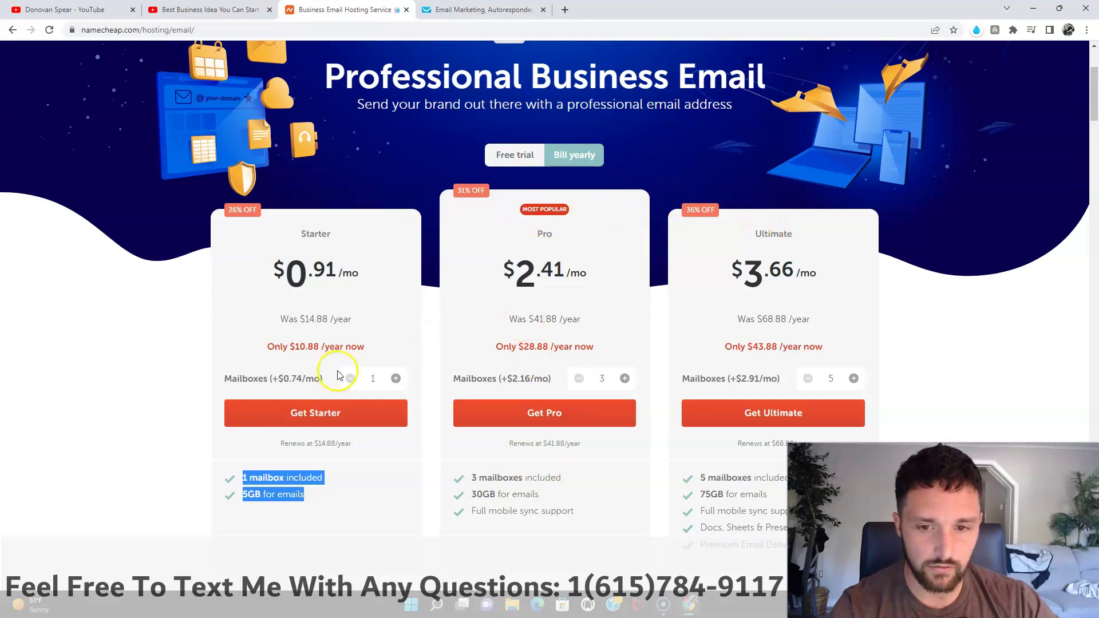
pyautogui.click(337, 422)
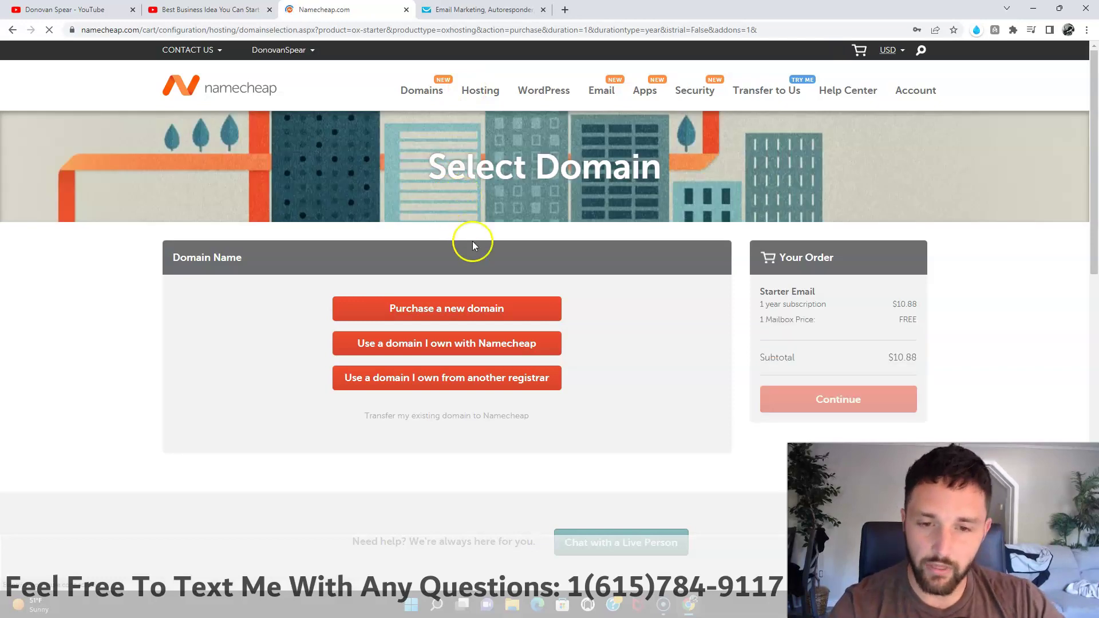
# Step: Use an existing Namecheap domain, select imakethebank.com for the email plan, and continue
pyautogui.tripleClick(512, 344)
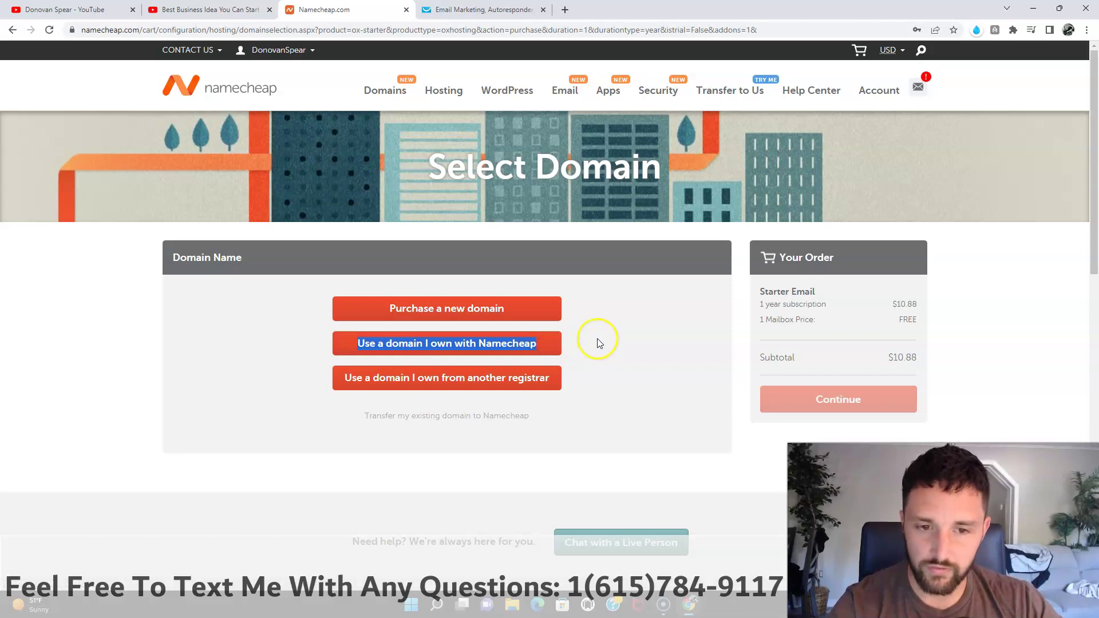
pyautogui.click(630, 341)
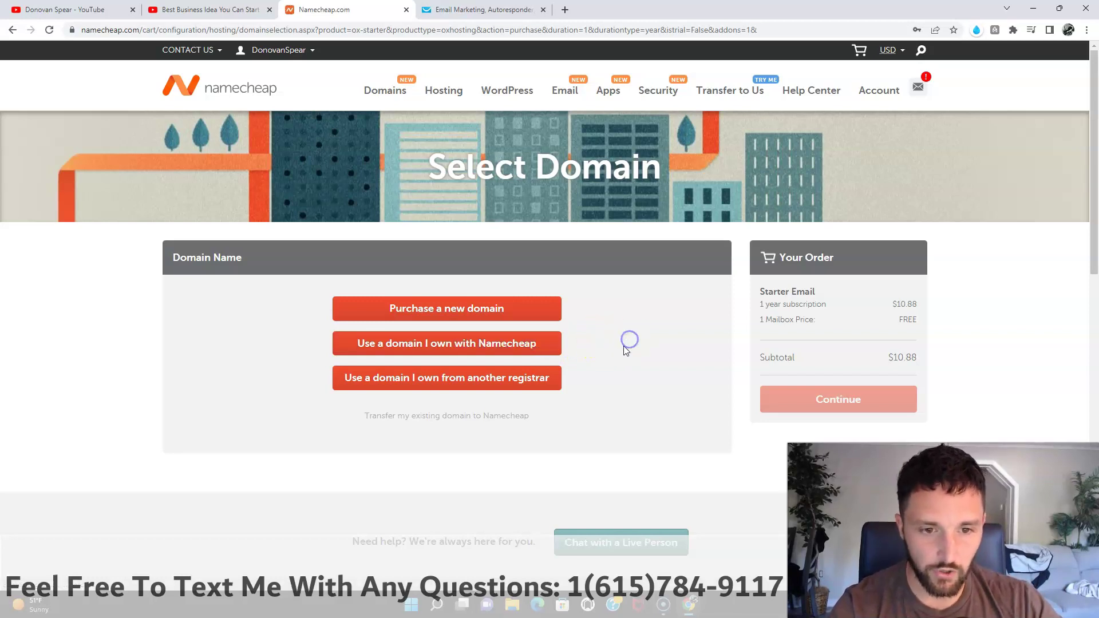
pyautogui.click(472, 344)
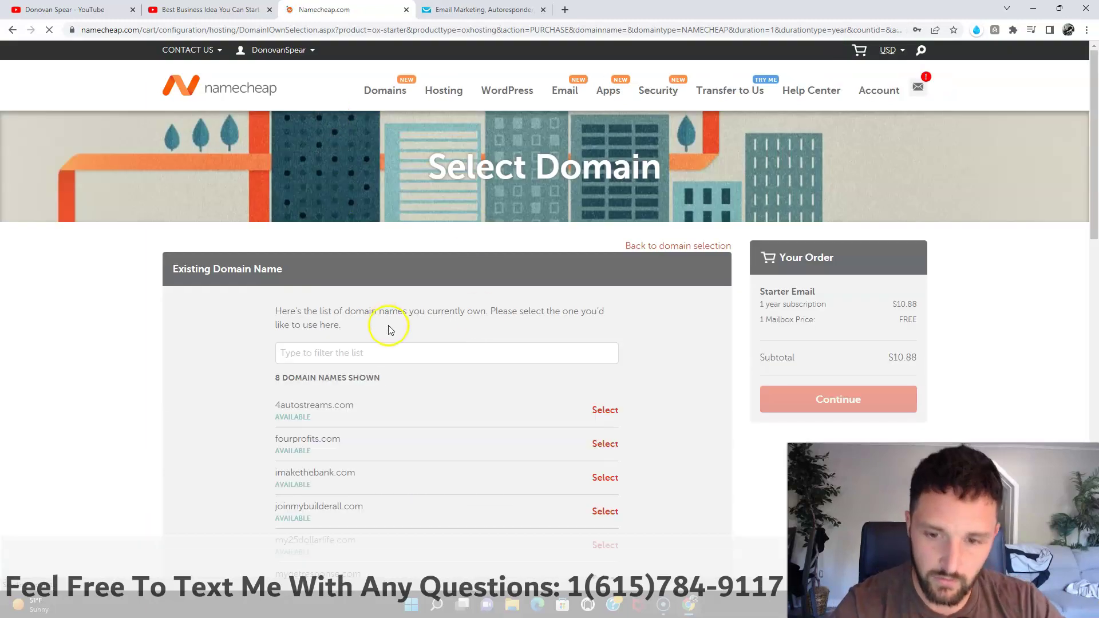
pyautogui.scroll(-1, 347, 425)
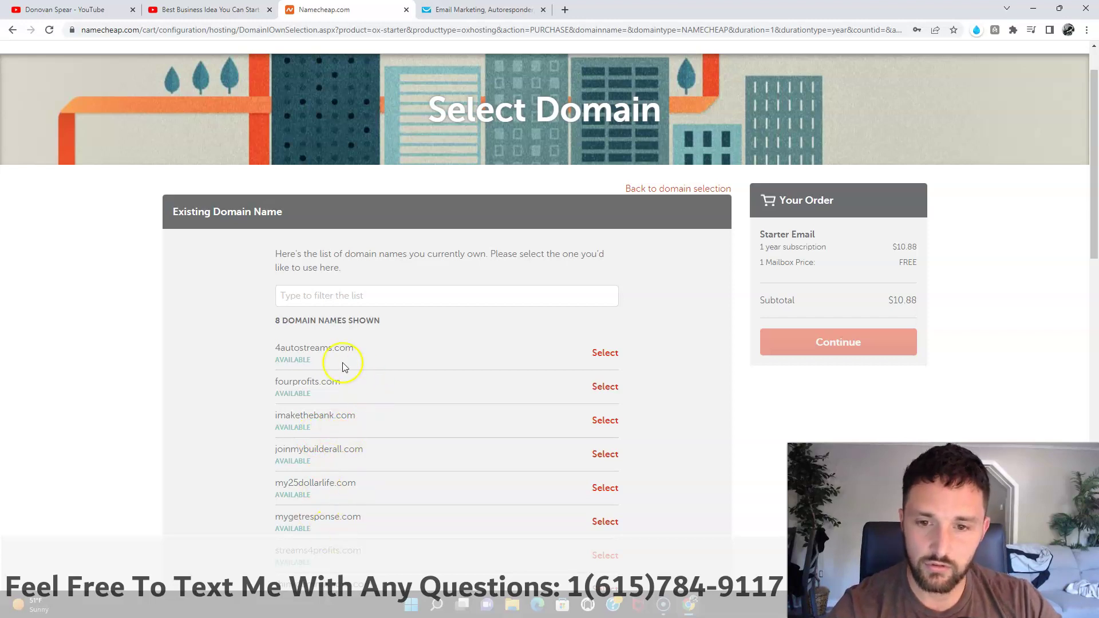
pyautogui.scroll(-1, 311, 352)
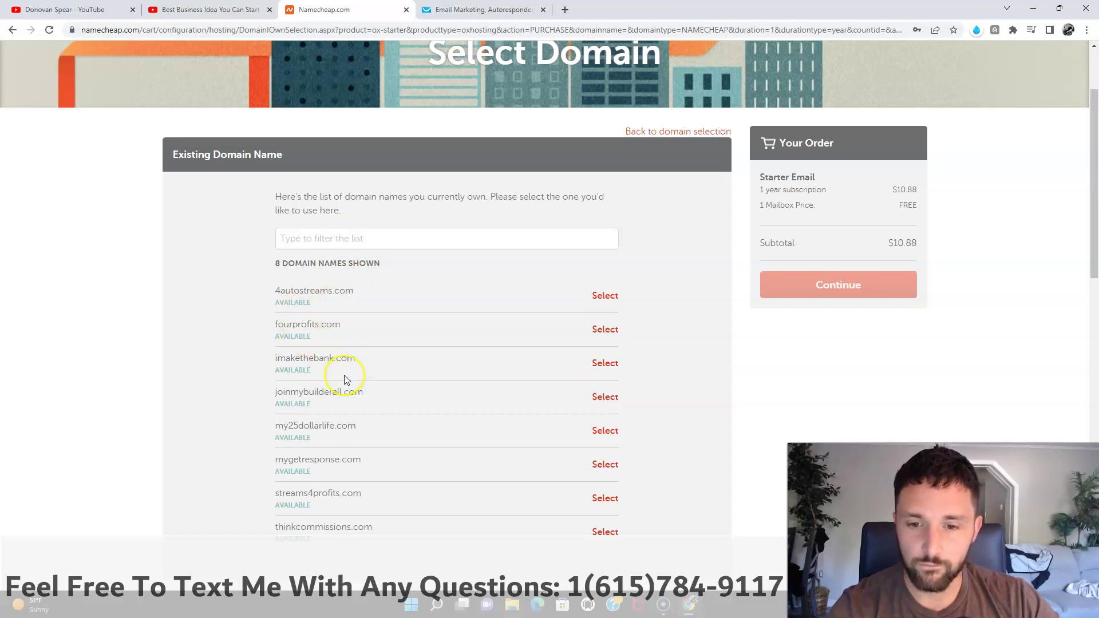
pyautogui.scroll(-2, 339, 383)
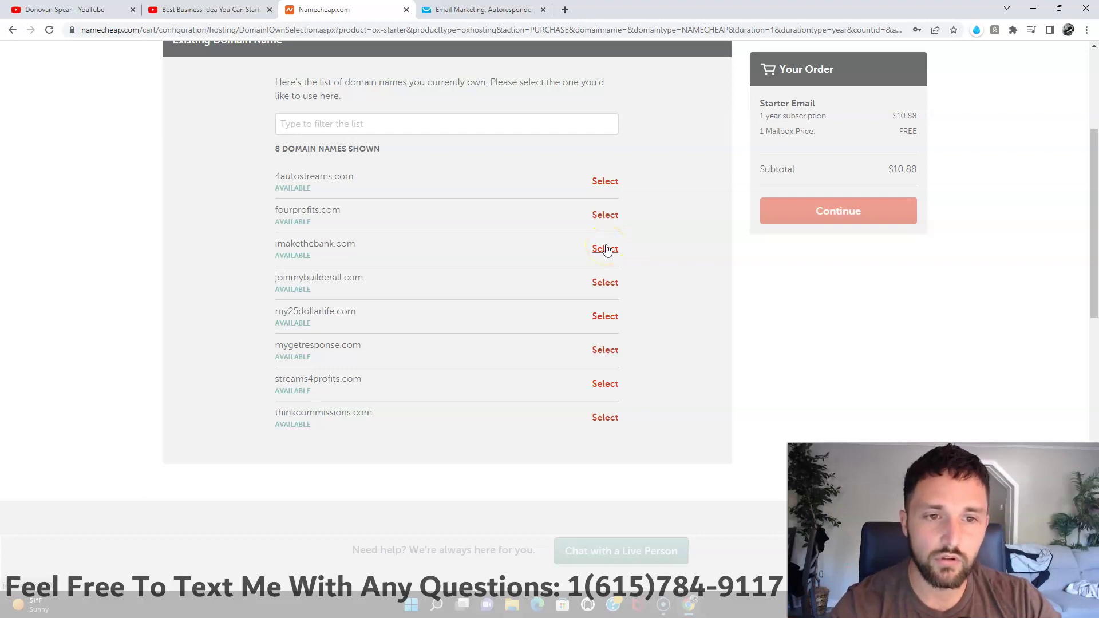
pyautogui.click(606, 250)
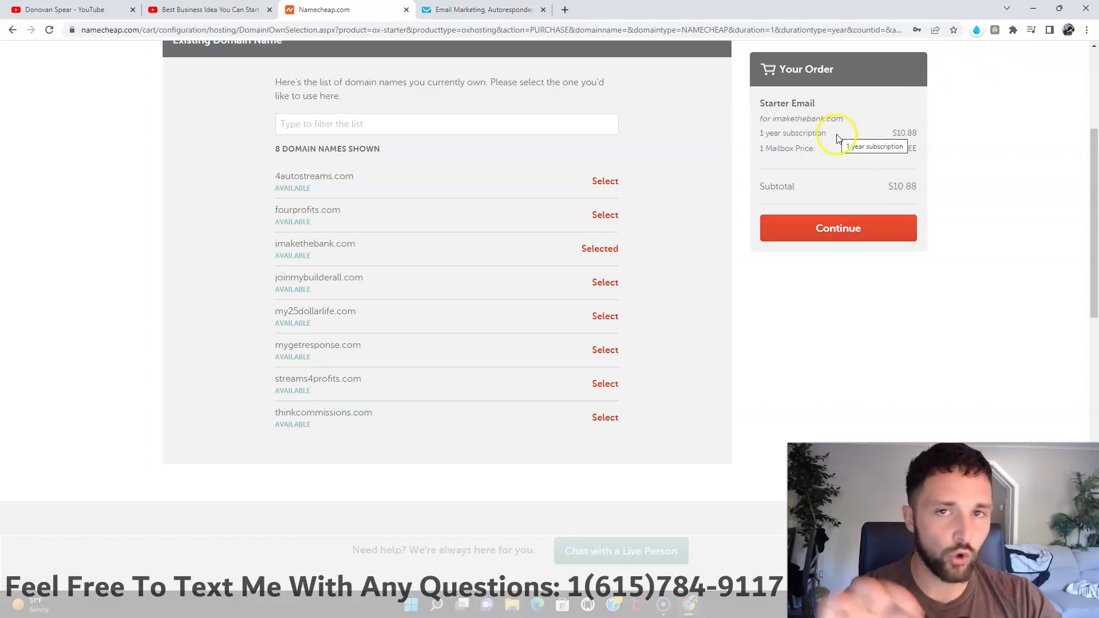
pyautogui.click(851, 233)
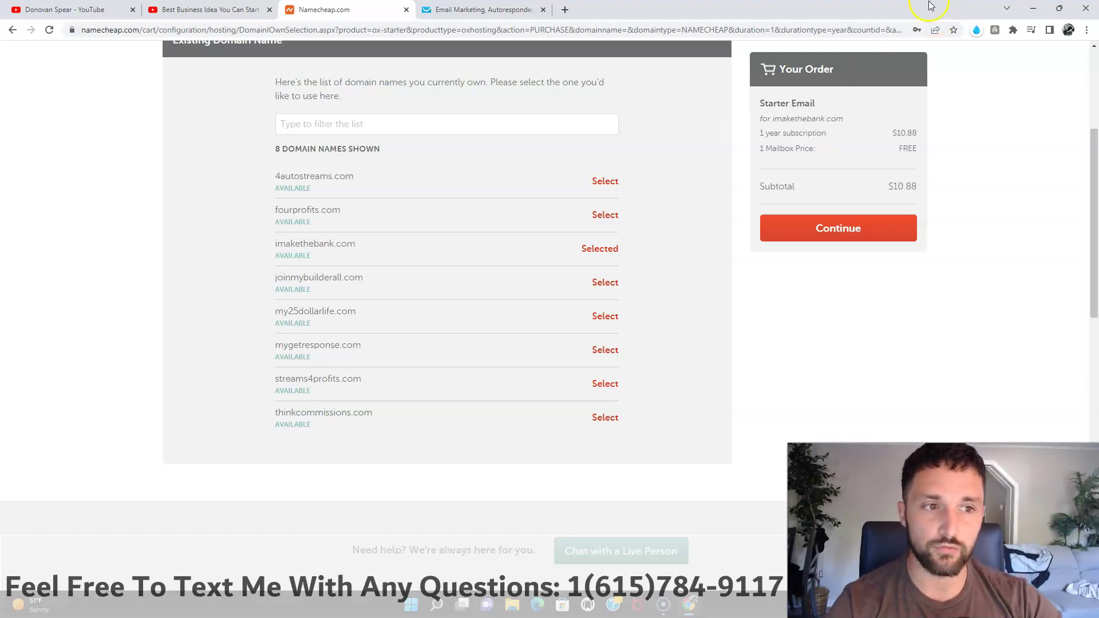
pyautogui.click(853, 237)
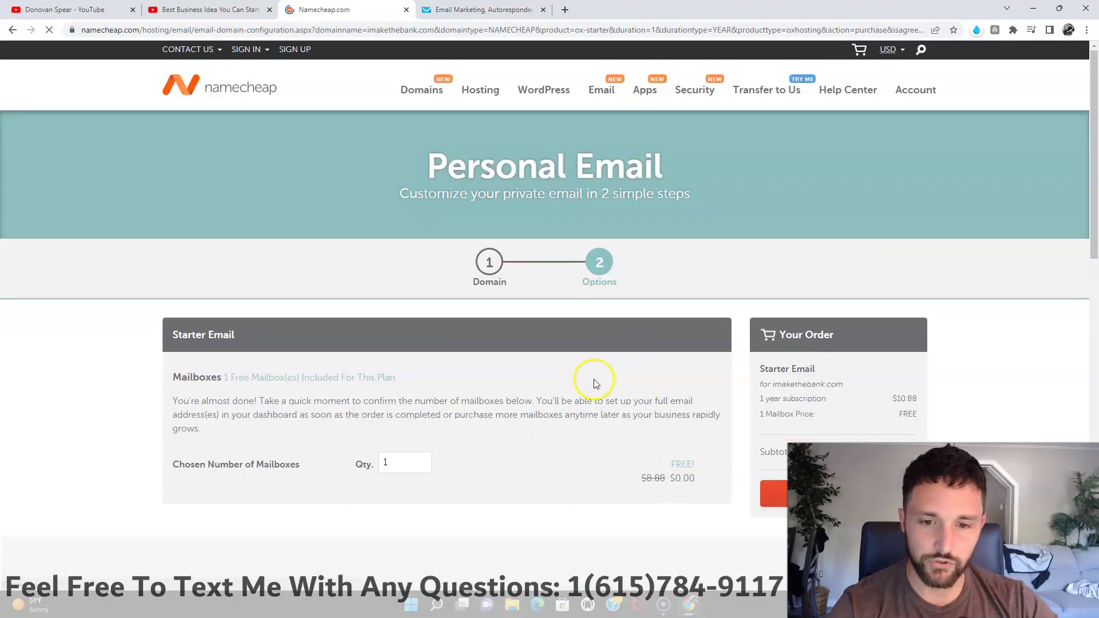
# Step: Add the one-mailbox Starter Email plan to the cart and confirm the $10.88 order
pyautogui.scroll(-2, 653, 435)
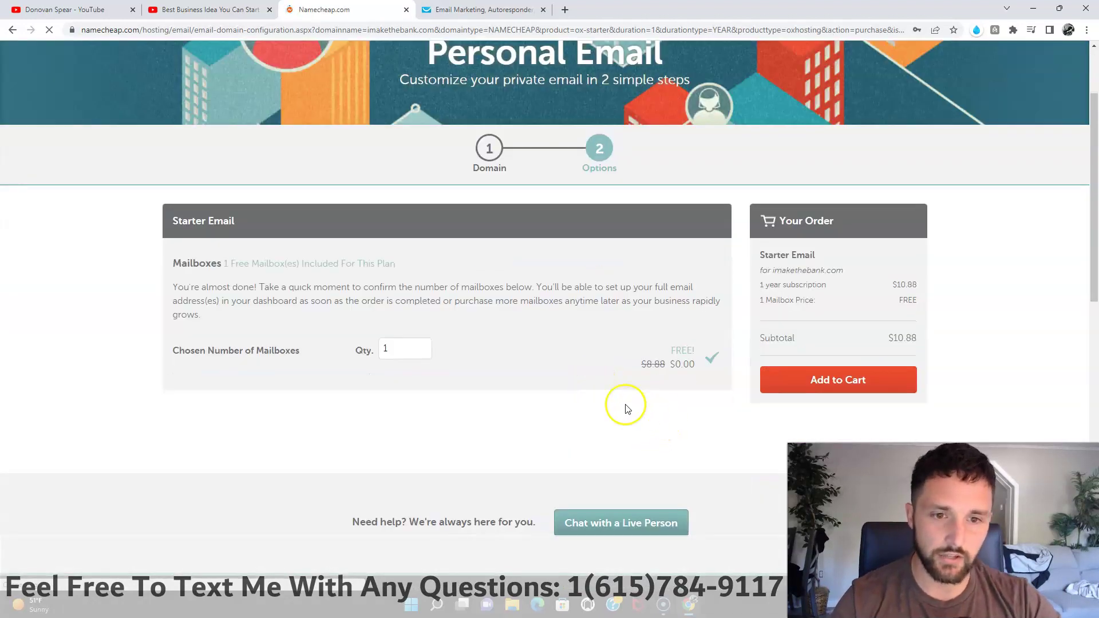
pyautogui.scroll(-1, 573, 372)
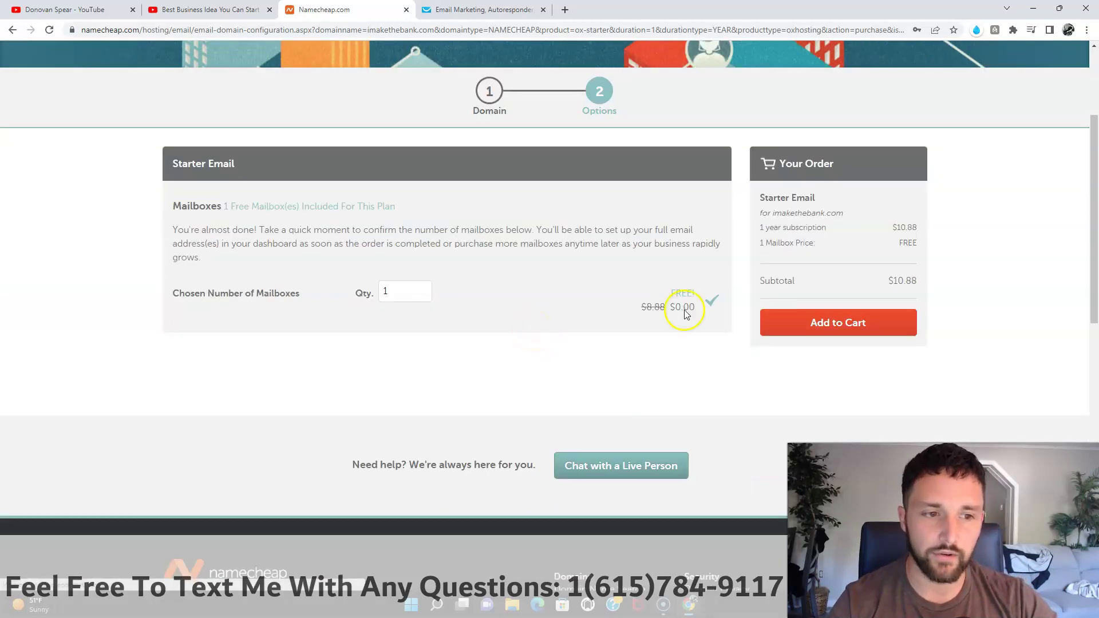
pyautogui.click(837, 327)
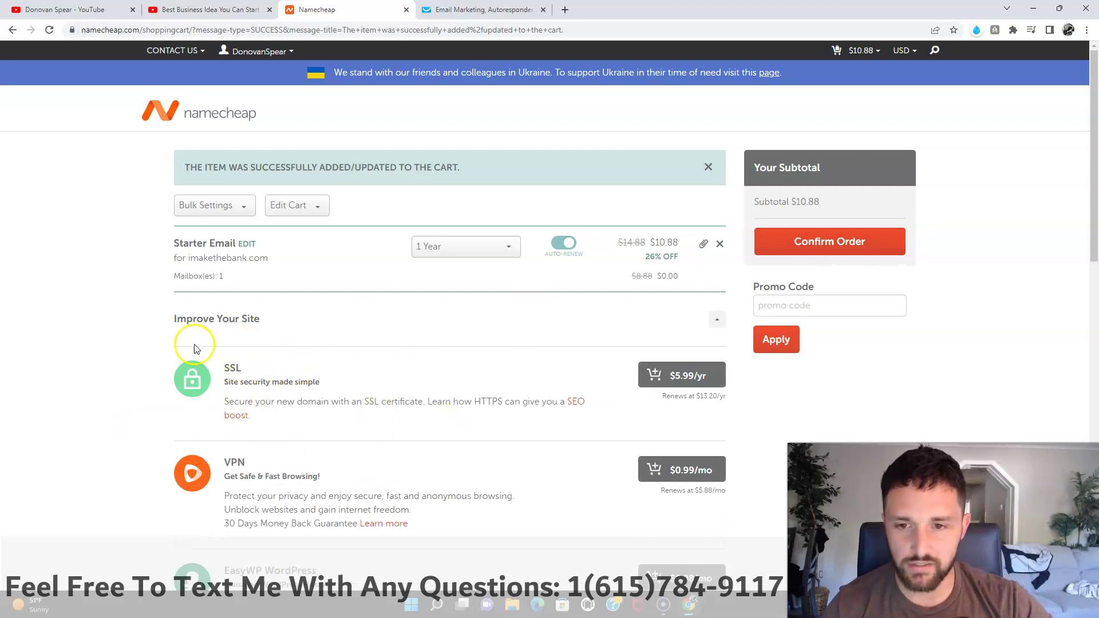
pyautogui.scroll(-1, 458, 478)
pyautogui.scroll(-7, 458, 478)
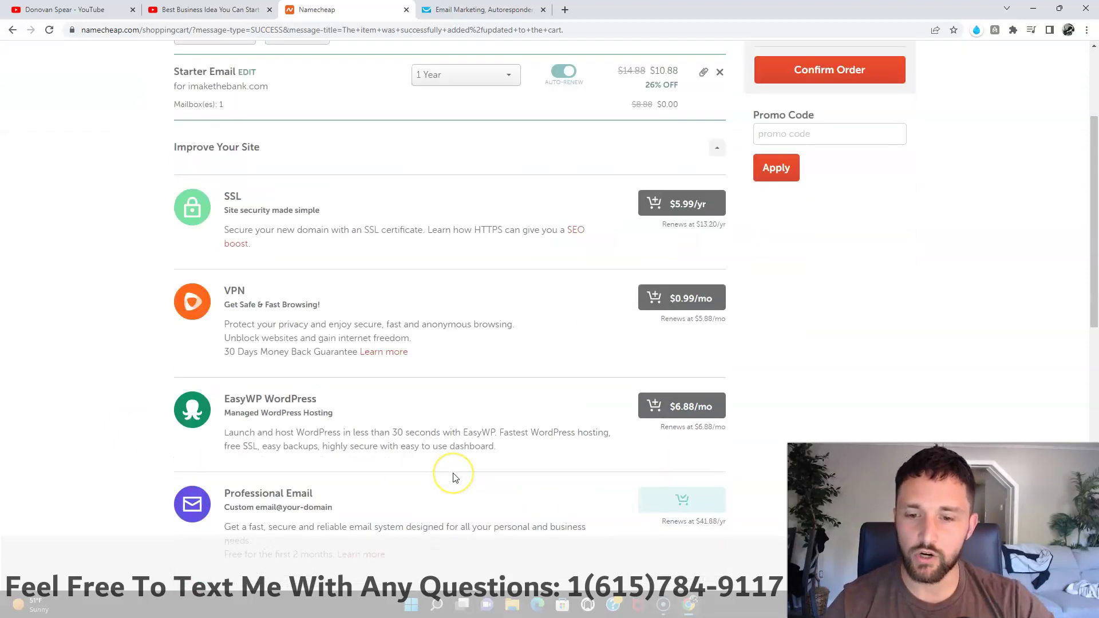
pyautogui.scroll(-2, 455, 478)
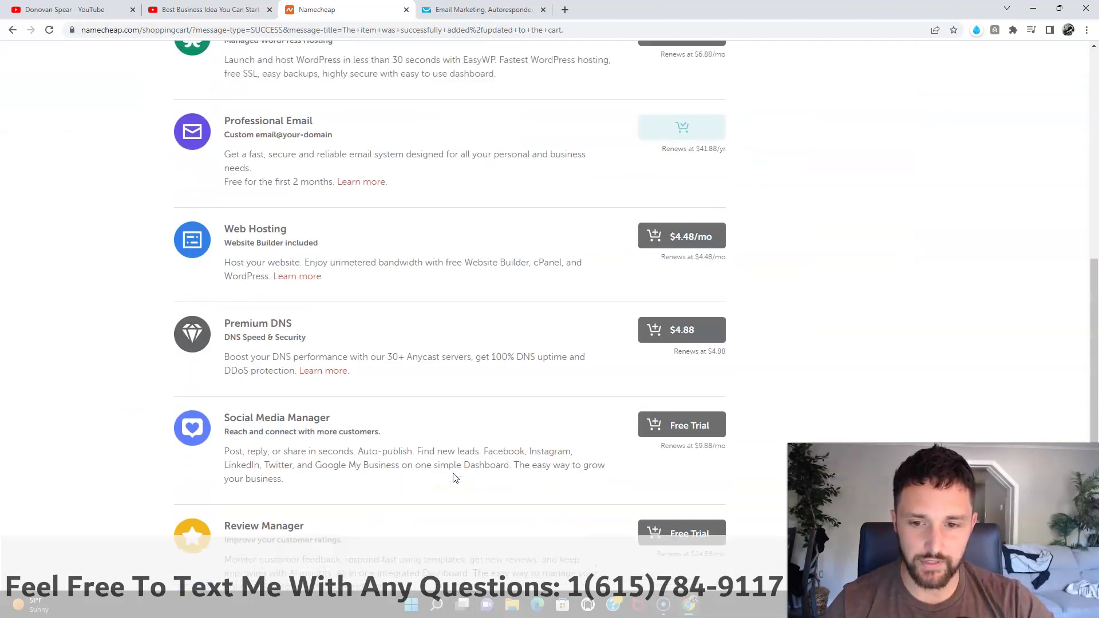
pyautogui.scroll(10, 452, 475)
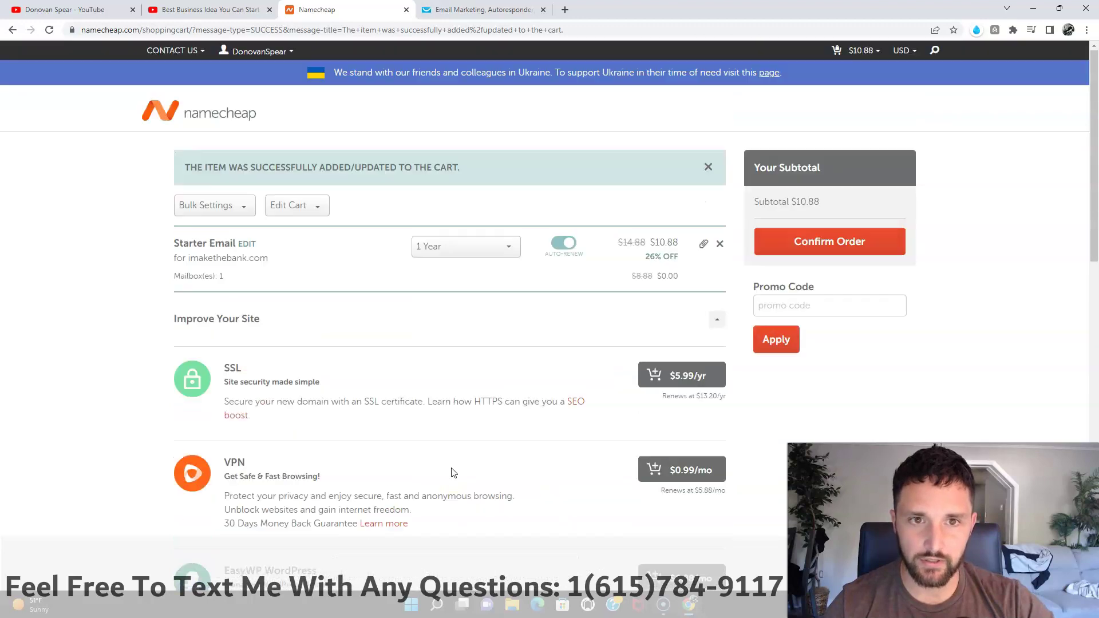
pyautogui.click(783, 249)
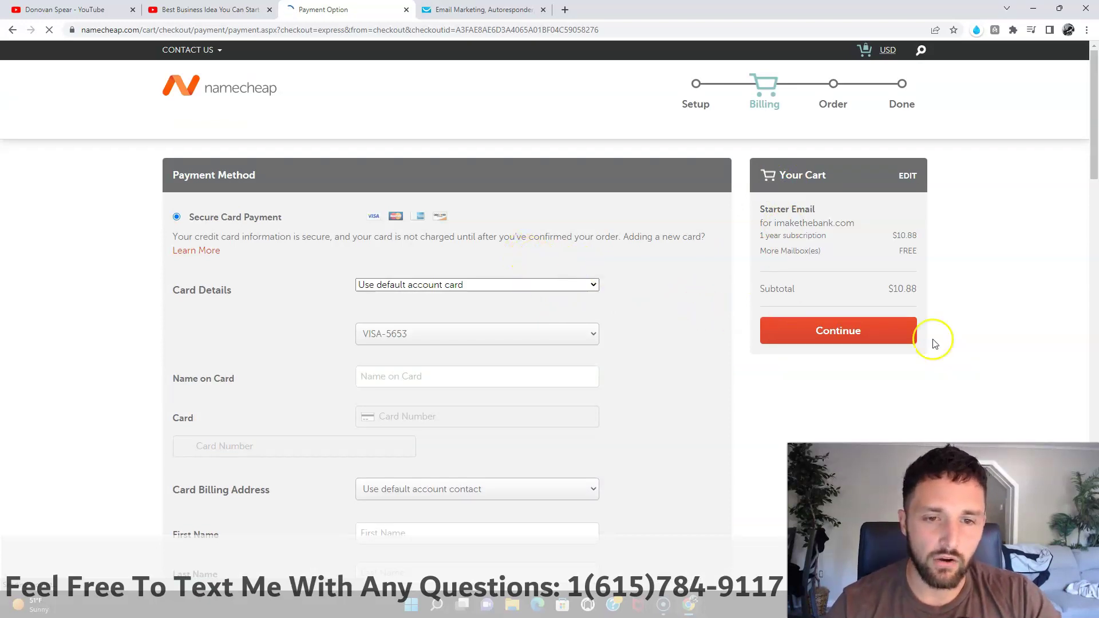
# Step: Keep the default account card as payment method and continue to order review
pyautogui.scroll(-11, 855, 337)
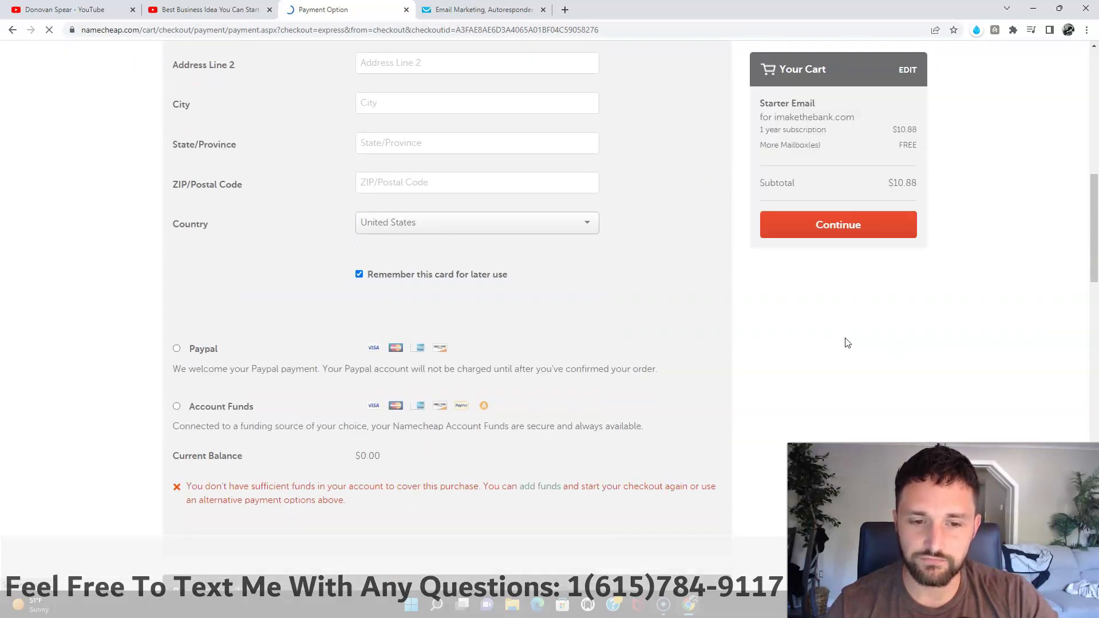
pyautogui.scroll(7, 824, 344)
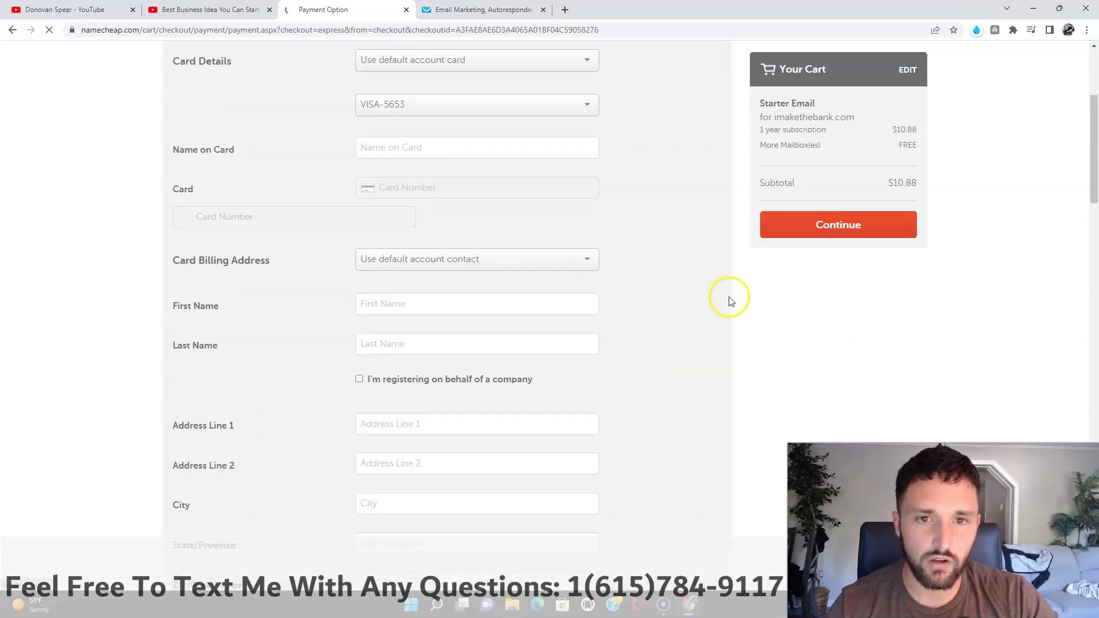
pyautogui.scroll(3, 484, 195)
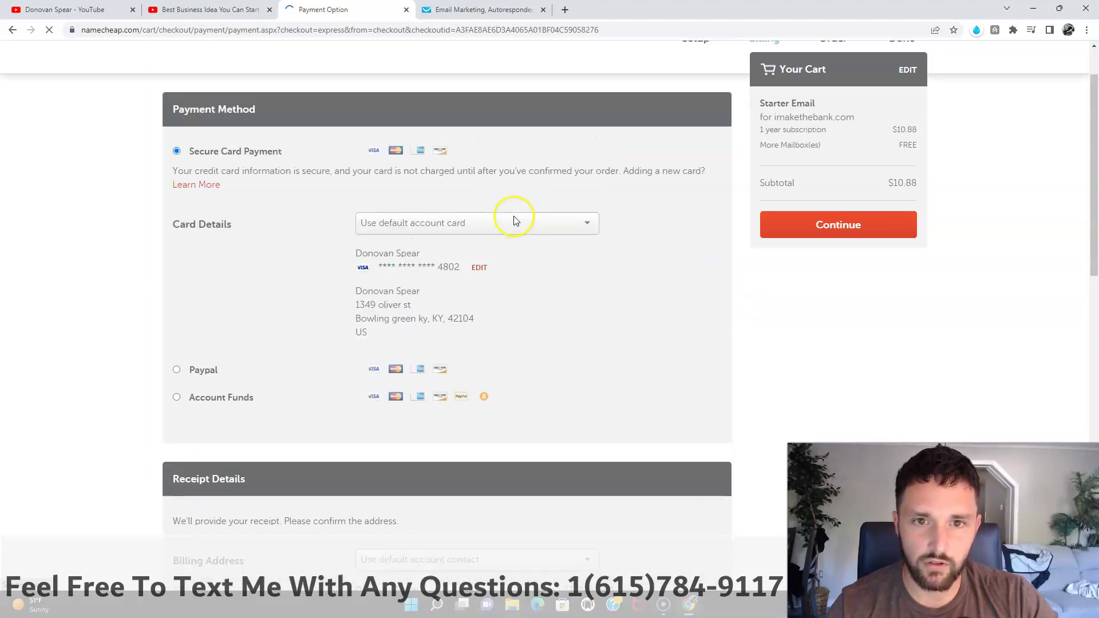
pyautogui.click(480, 277)
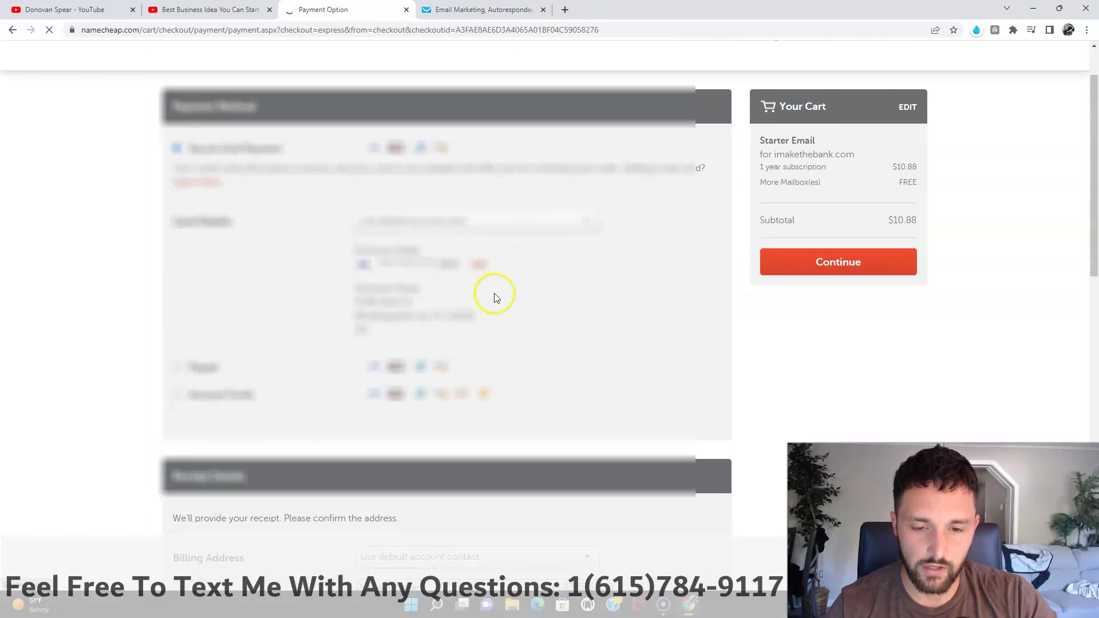
pyautogui.scroll(-2, 317, 257)
pyautogui.scroll(-5, 475, 423)
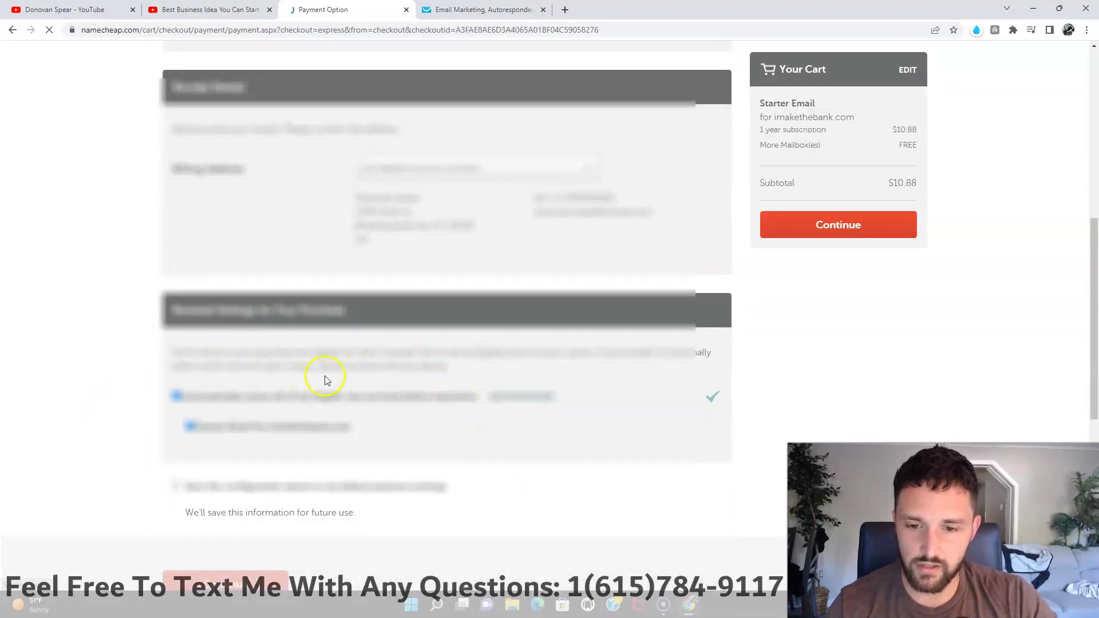
pyautogui.scroll(4, 326, 275)
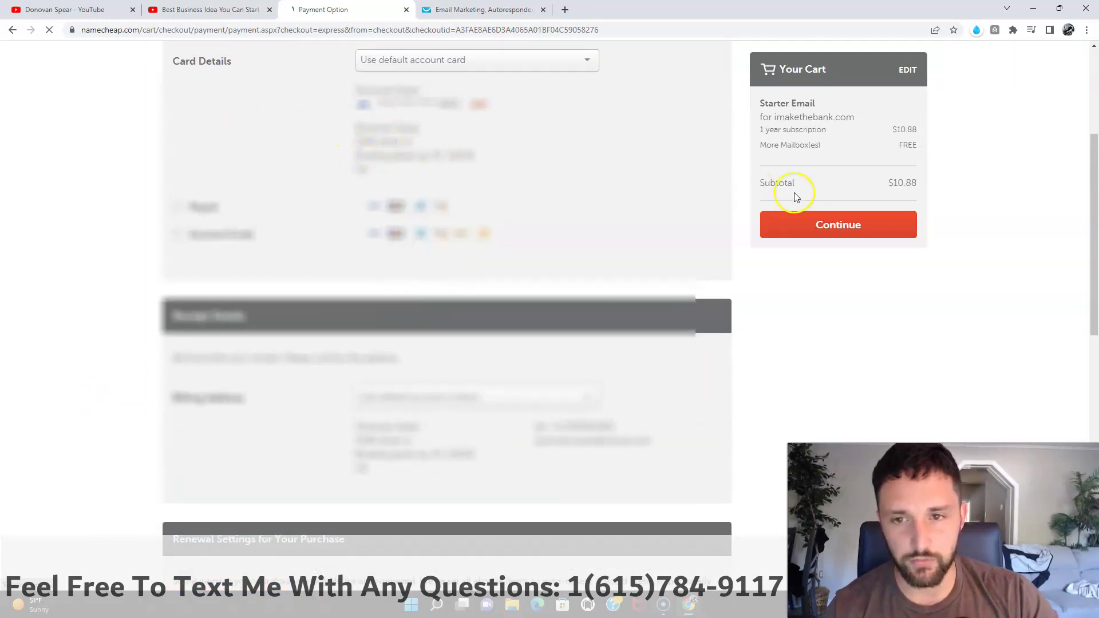
pyautogui.click(839, 232)
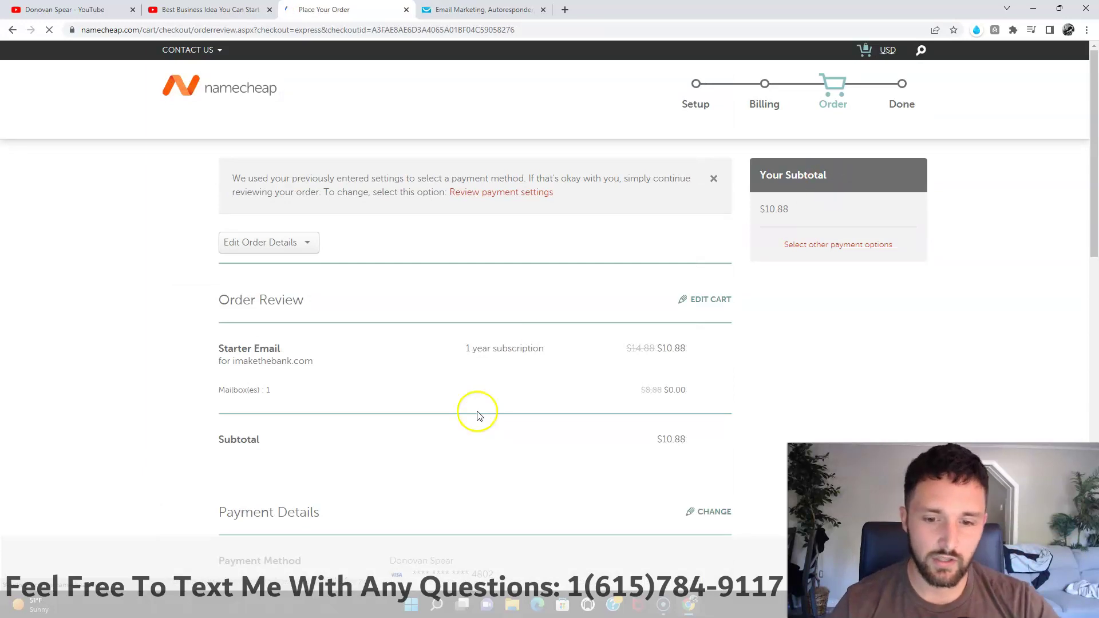
# Step: Accept the Terms of Service and pay $10.88 for the Starter Email order
pyautogui.scroll(-3, 479, 416)
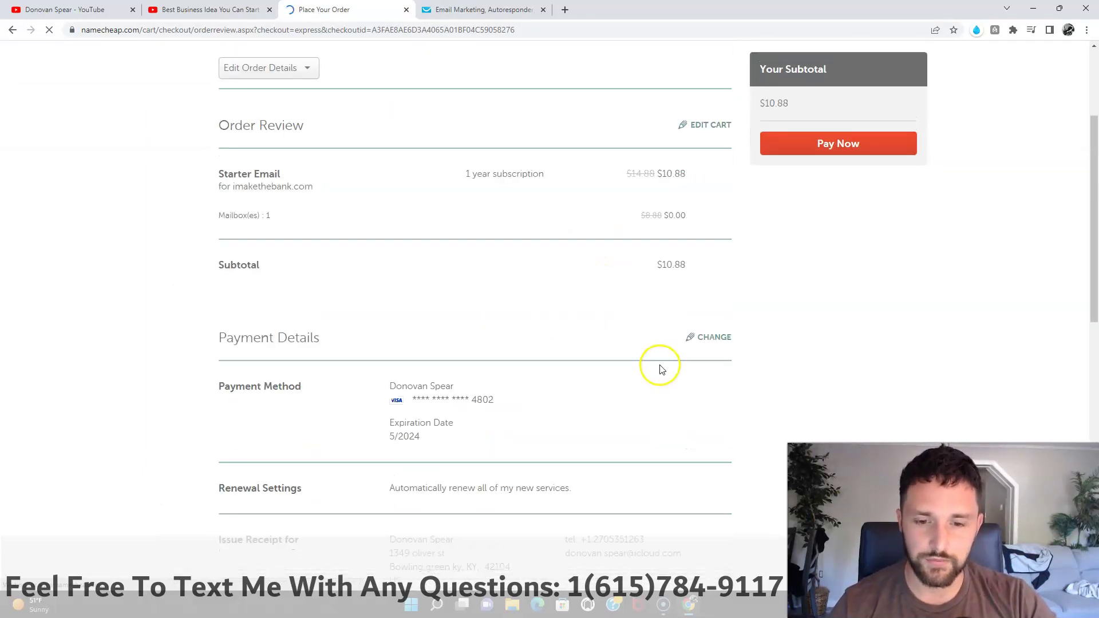
pyautogui.scroll(-1, 601, 435)
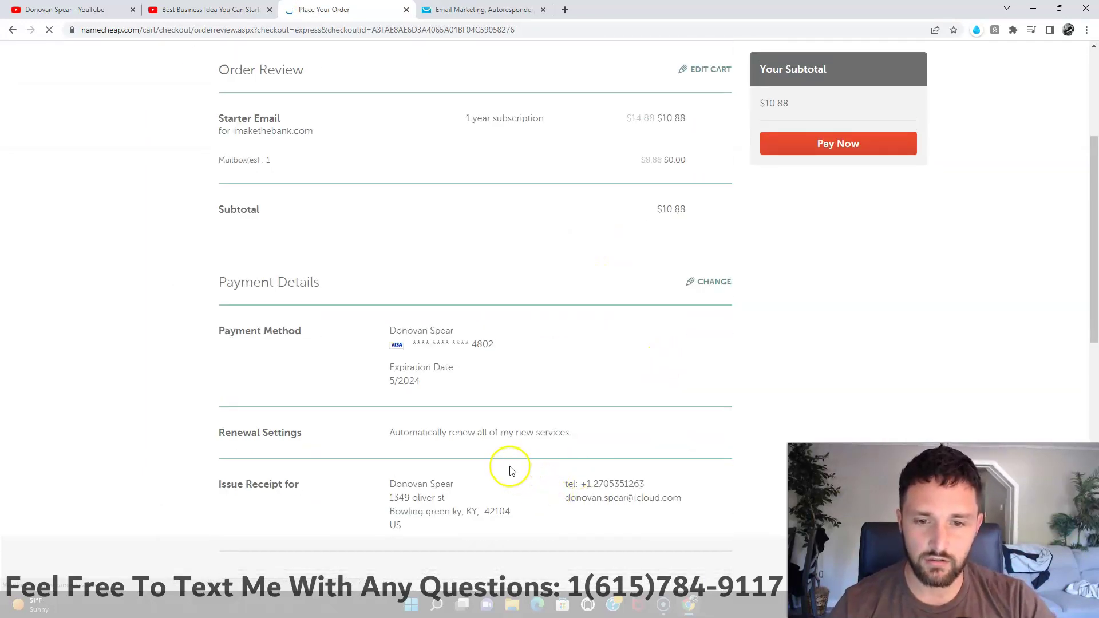
pyautogui.scroll(-1, 509, 461)
pyautogui.scroll(-4, 422, 418)
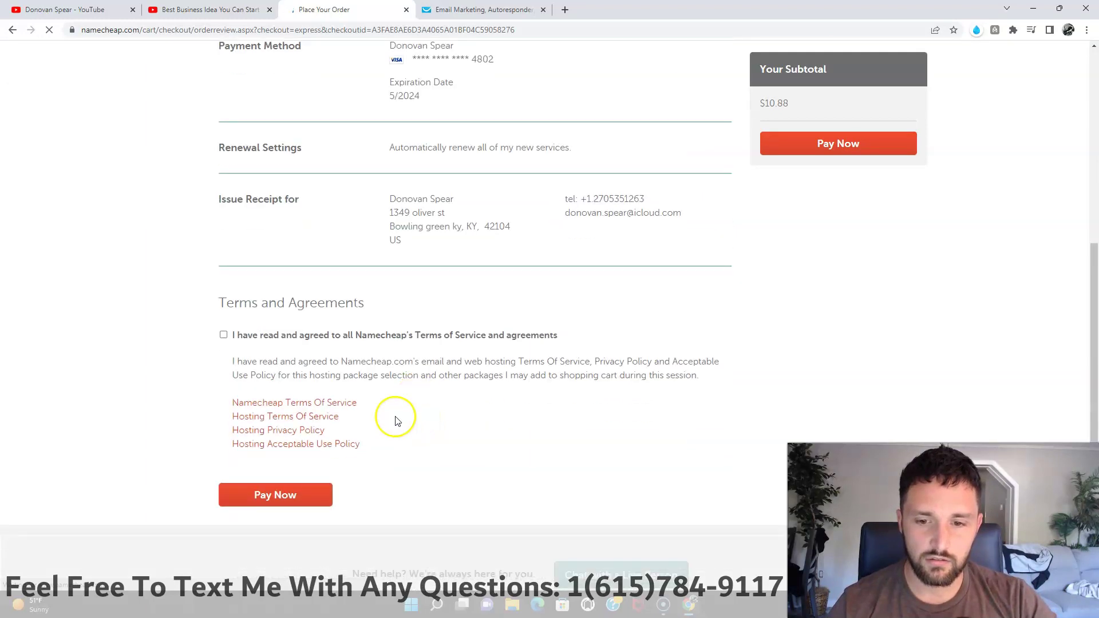
pyautogui.click(223, 335)
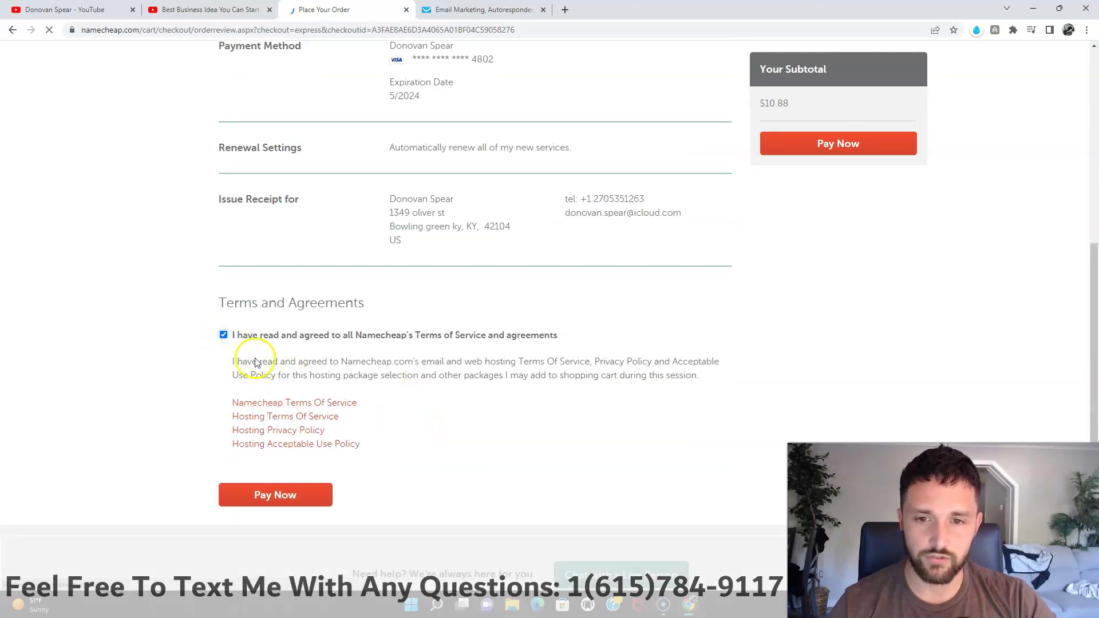
pyautogui.click(309, 497)
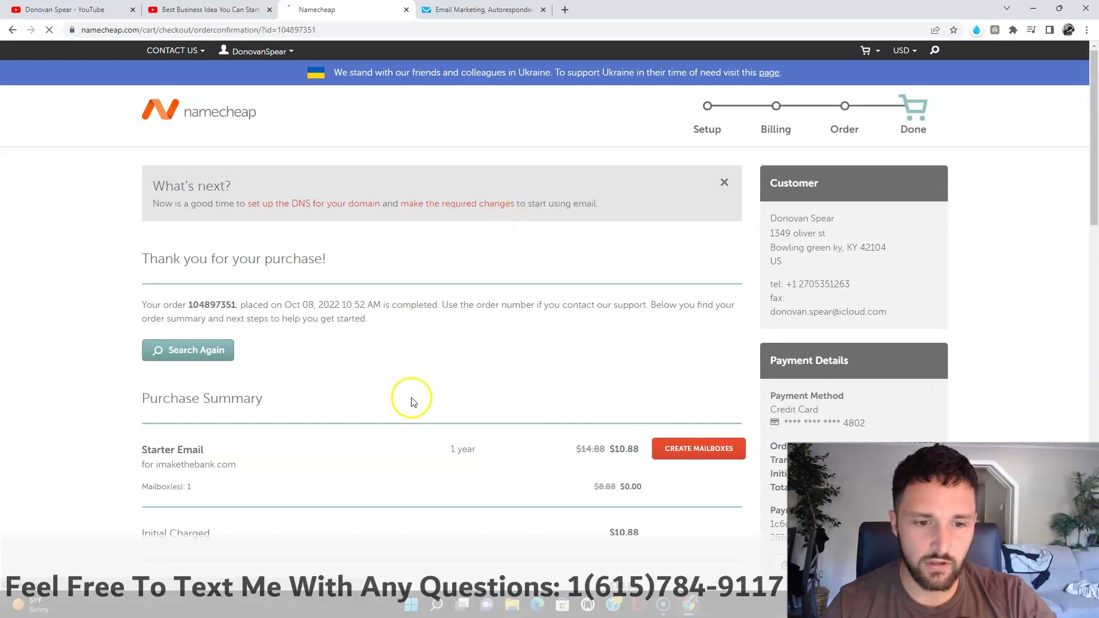
# Step: Choose Create Mailboxes next to Starter Email on the order confirmation page
pyautogui.scroll(-2, 435, 392)
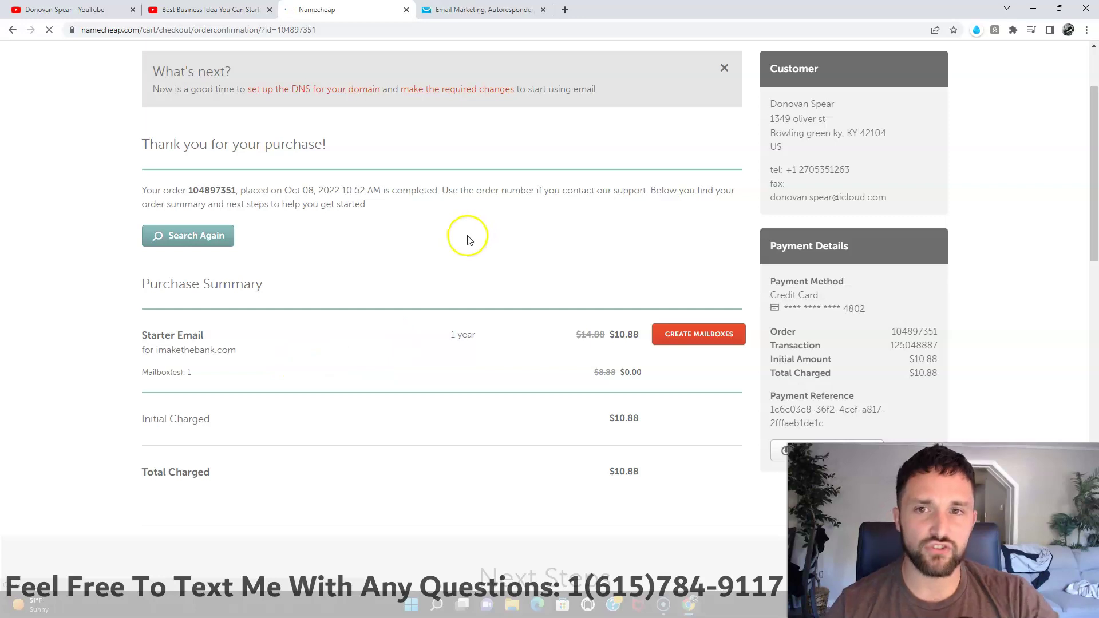
pyautogui.scroll(2, 450, 267)
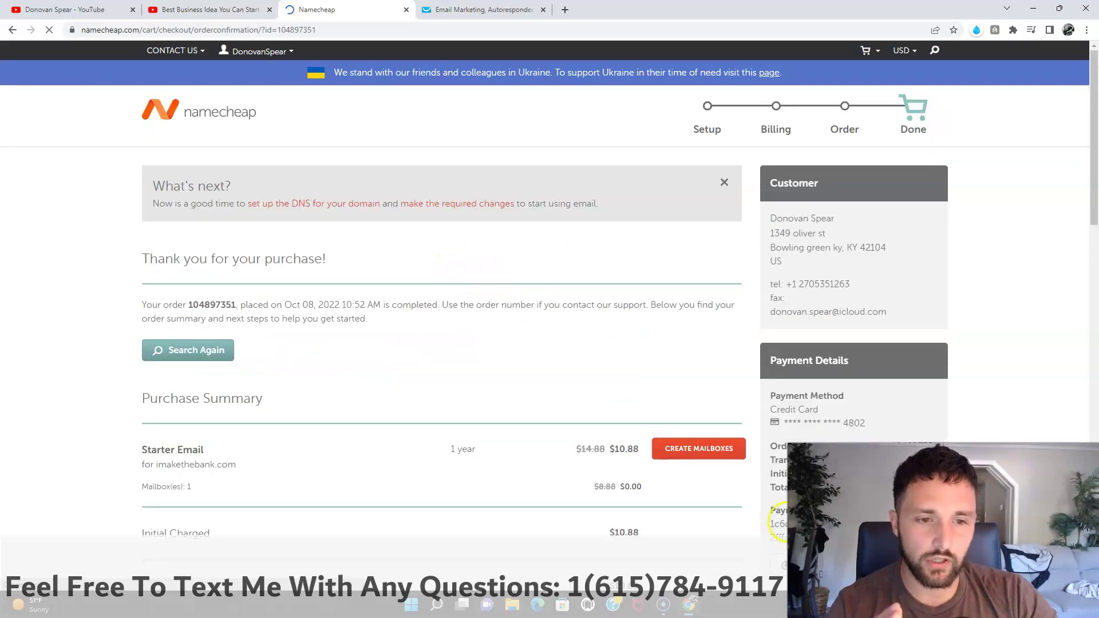
pyautogui.click(715, 452)
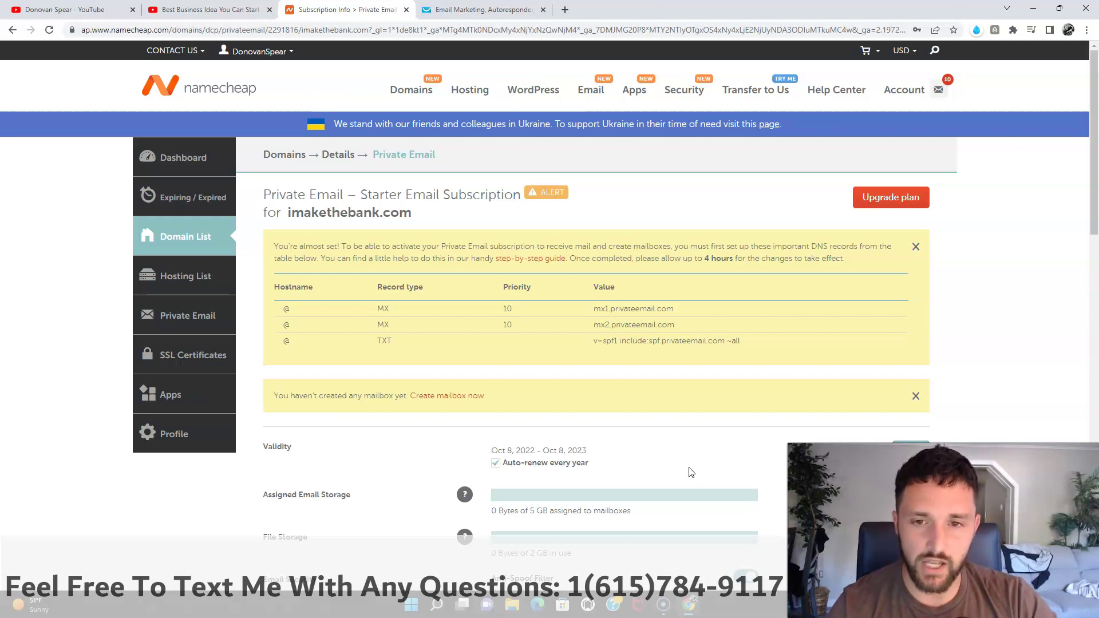
# Step: Close the yellow DNS records alert and keep the imakethebank.com catch-all mailbox at None
pyautogui.click(679, 468)
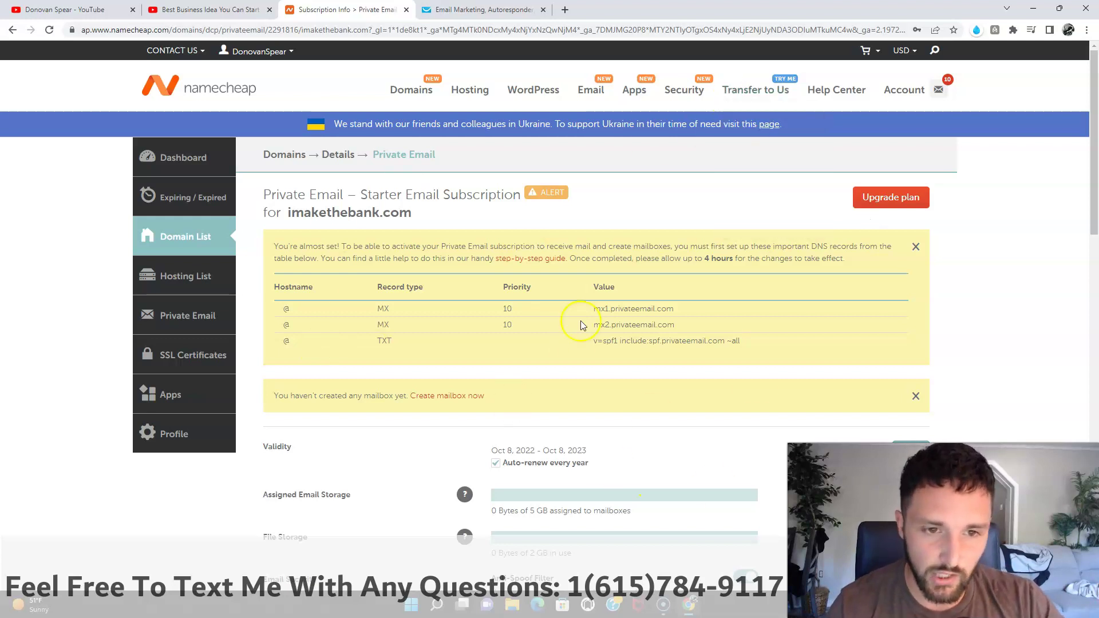
pyautogui.click(916, 246)
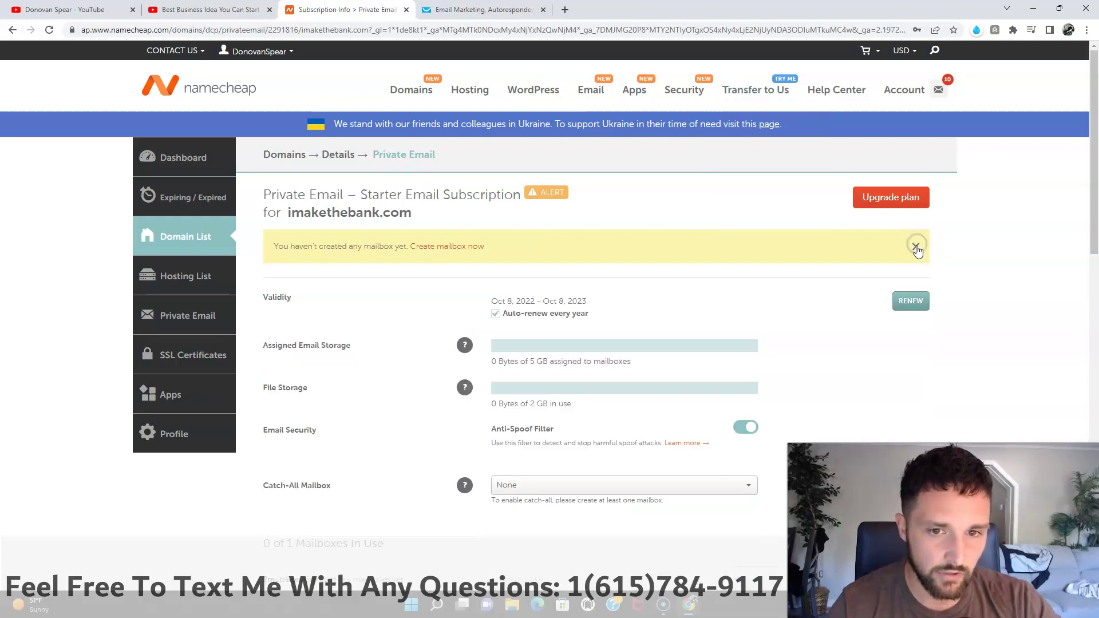
pyautogui.scroll(-4, 747, 317)
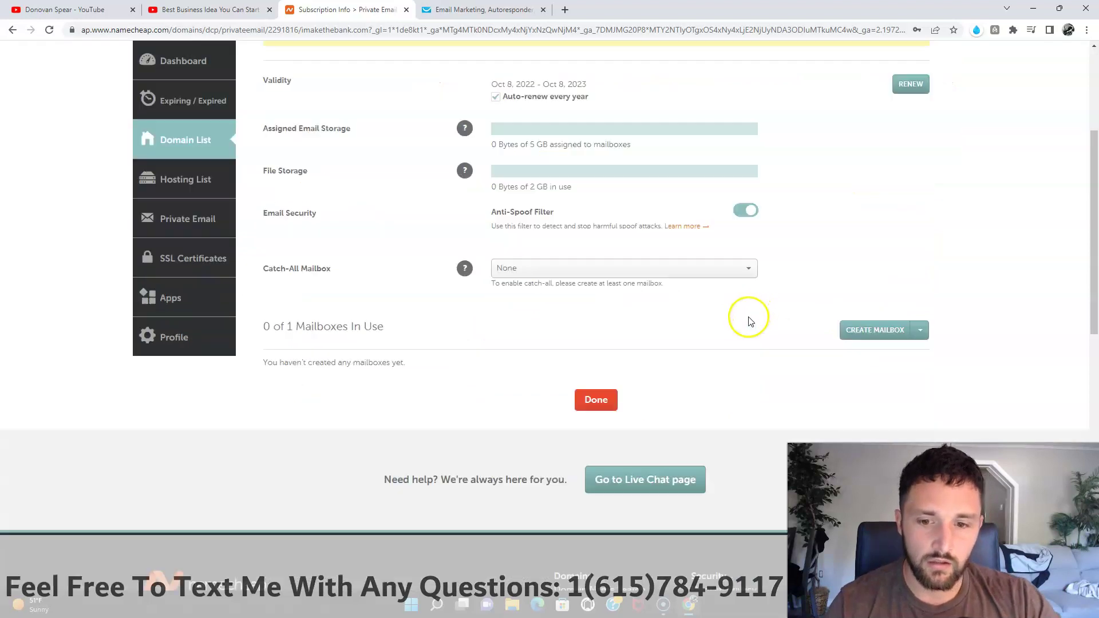
pyautogui.click(748, 256)
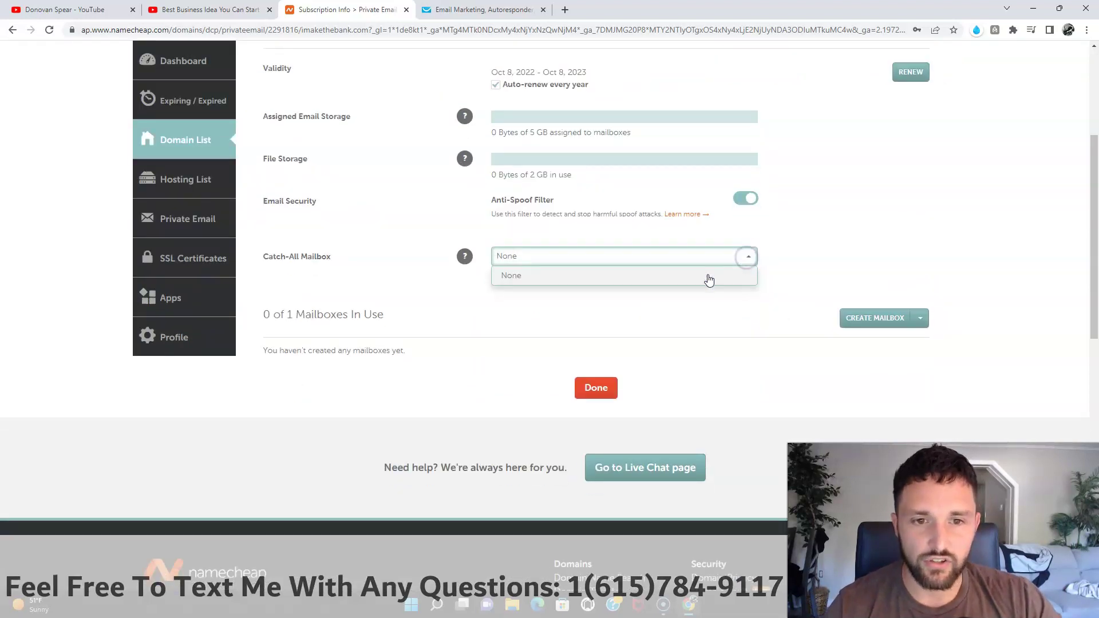
pyautogui.click(699, 320)
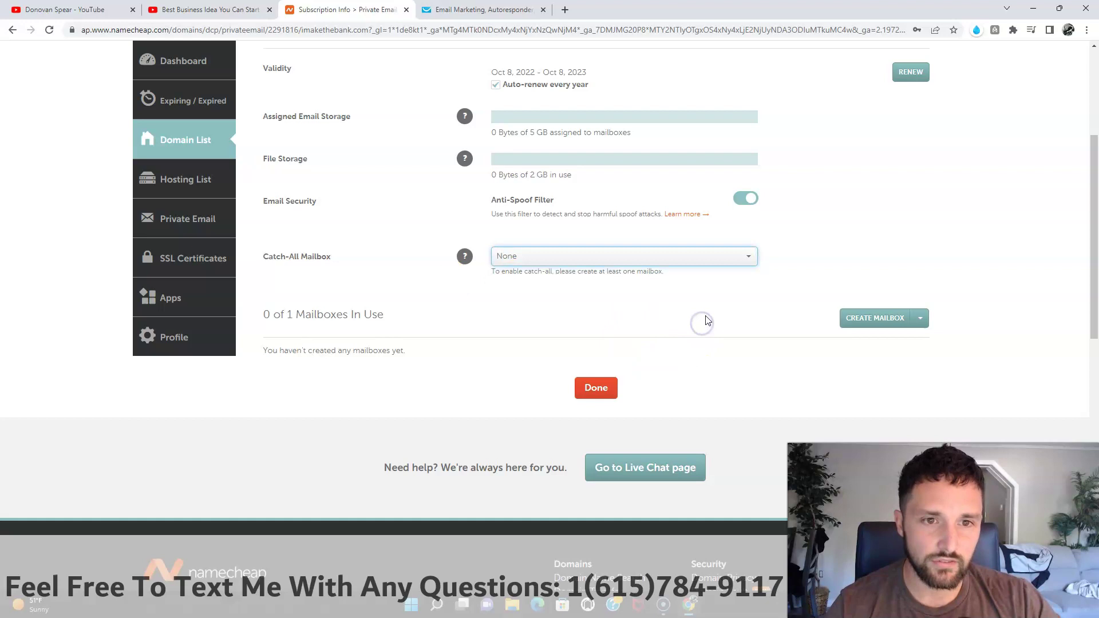
pyautogui.scroll(2, 744, 320)
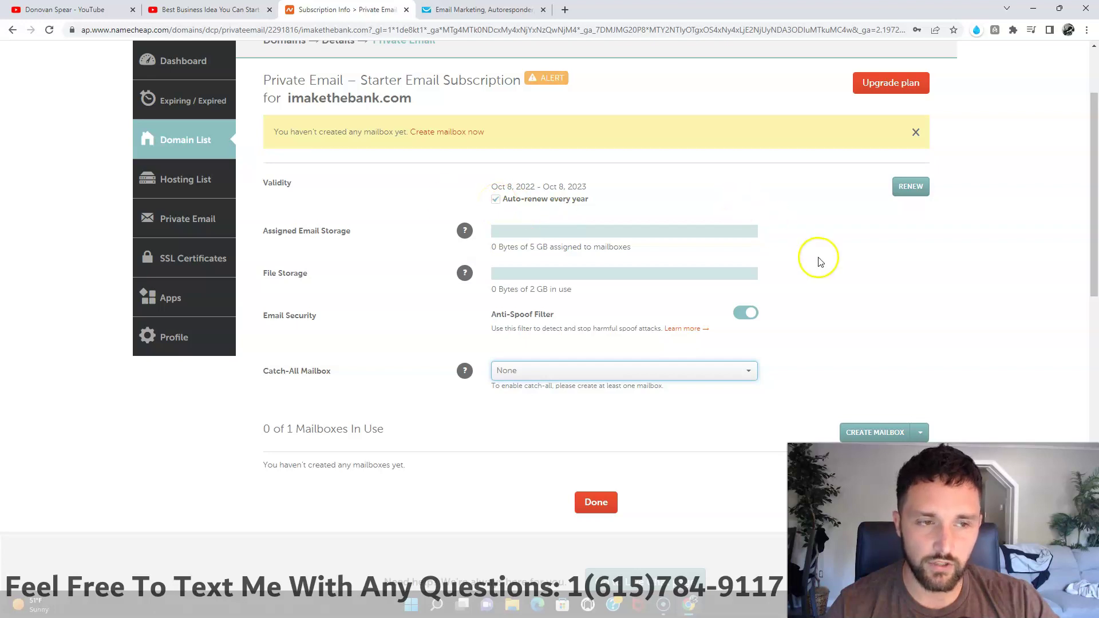
pyautogui.scroll(-2, 885, 289)
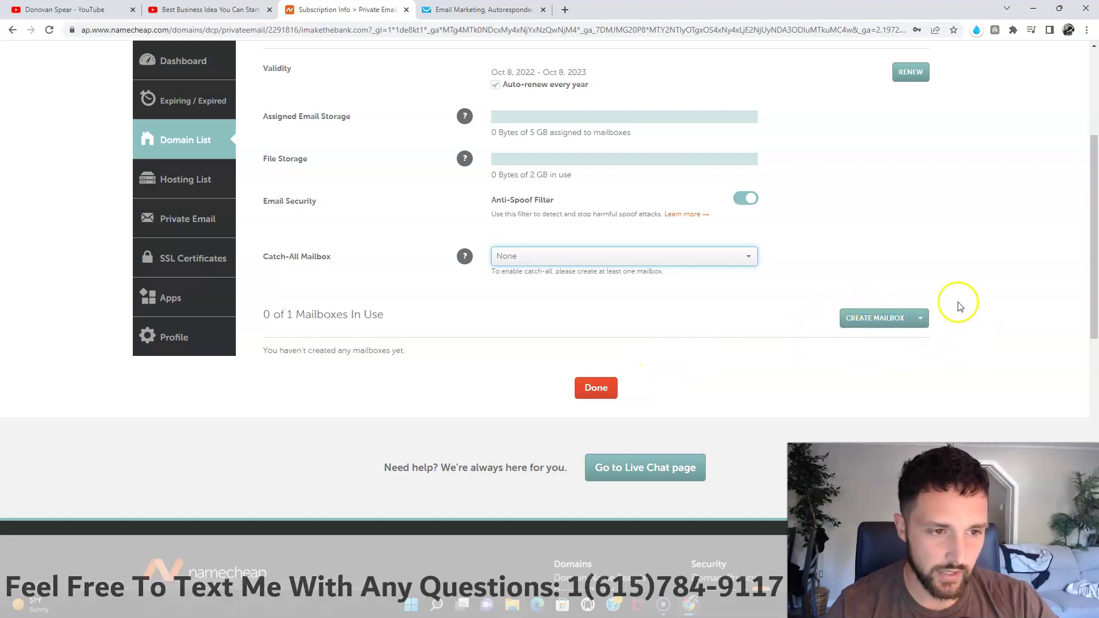
# Step: Confirm the saved password and save the new support mailbox on imakethebank.com
pyautogui.click(877, 322)
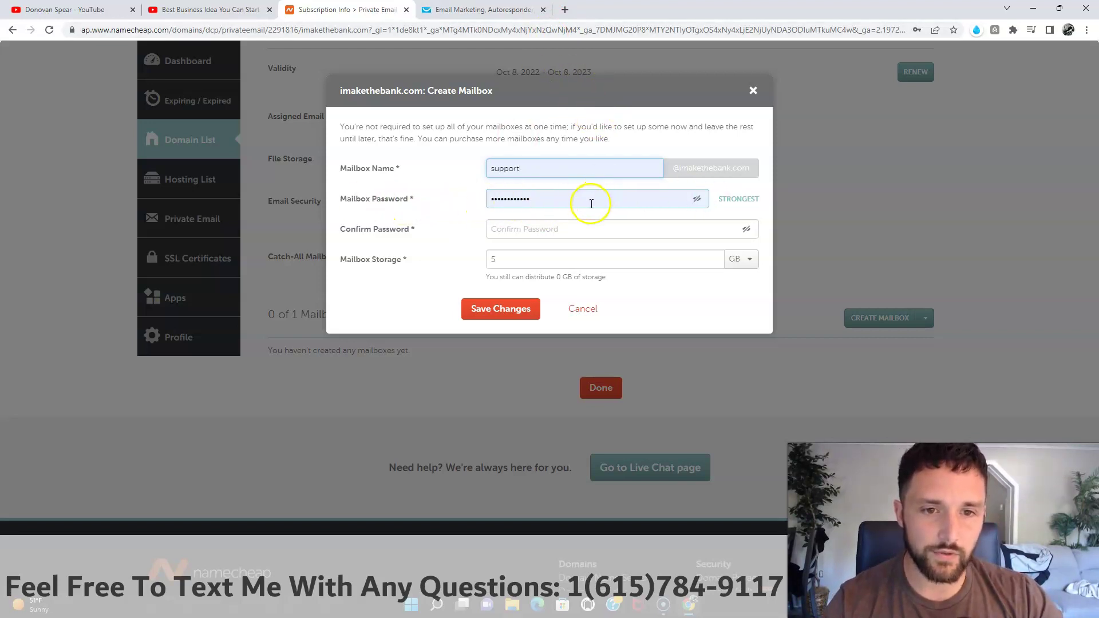
pyautogui.click(547, 229)
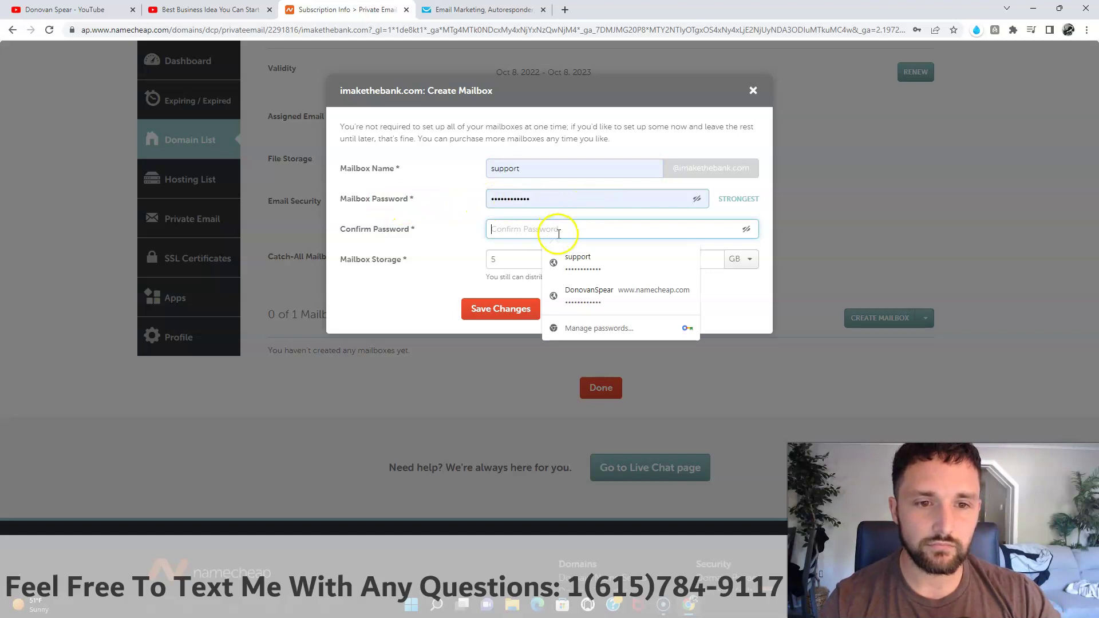
pyautogui.click(564, 260)
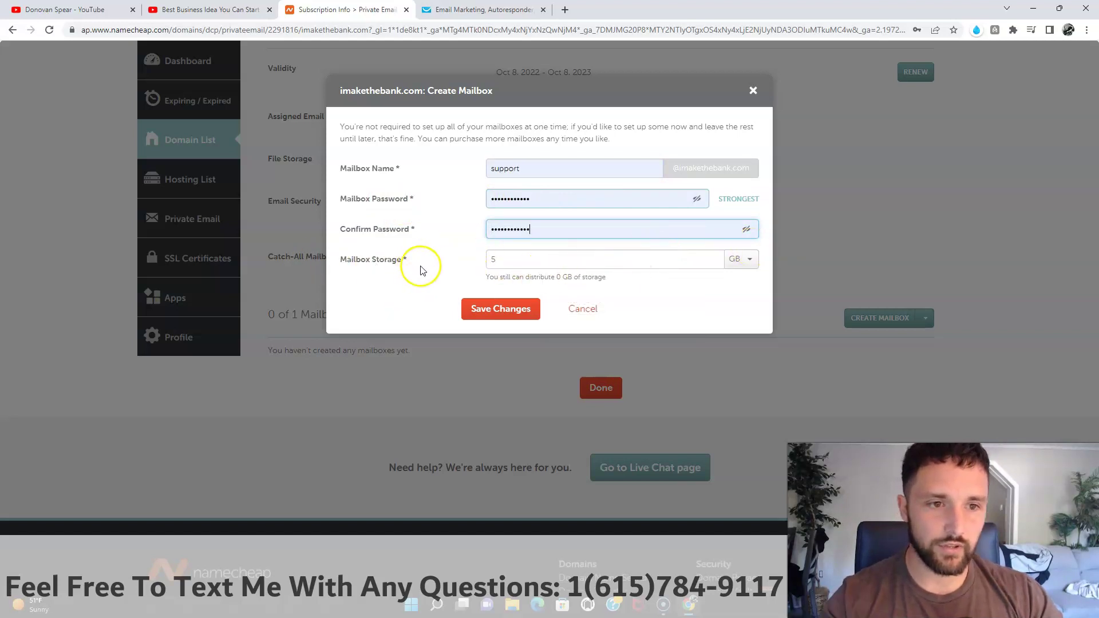
pyautogui.click(497, 312)
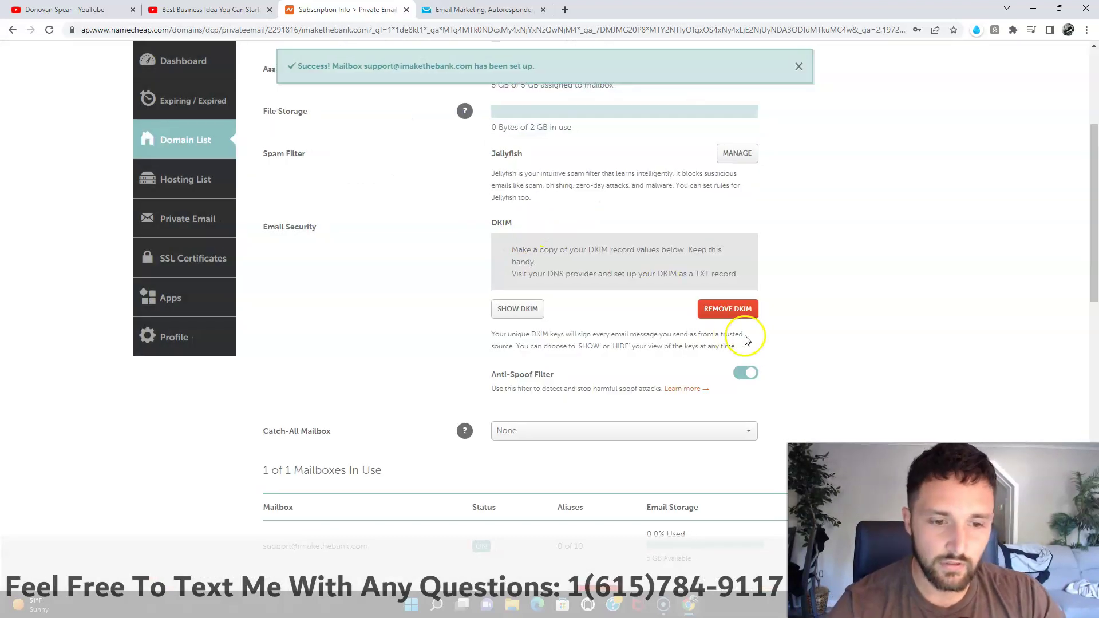
# Step: Choose the support mailbox as the imakethebank.com catch-all and click Done
pyautogui.scroll(-3, 726, 308)
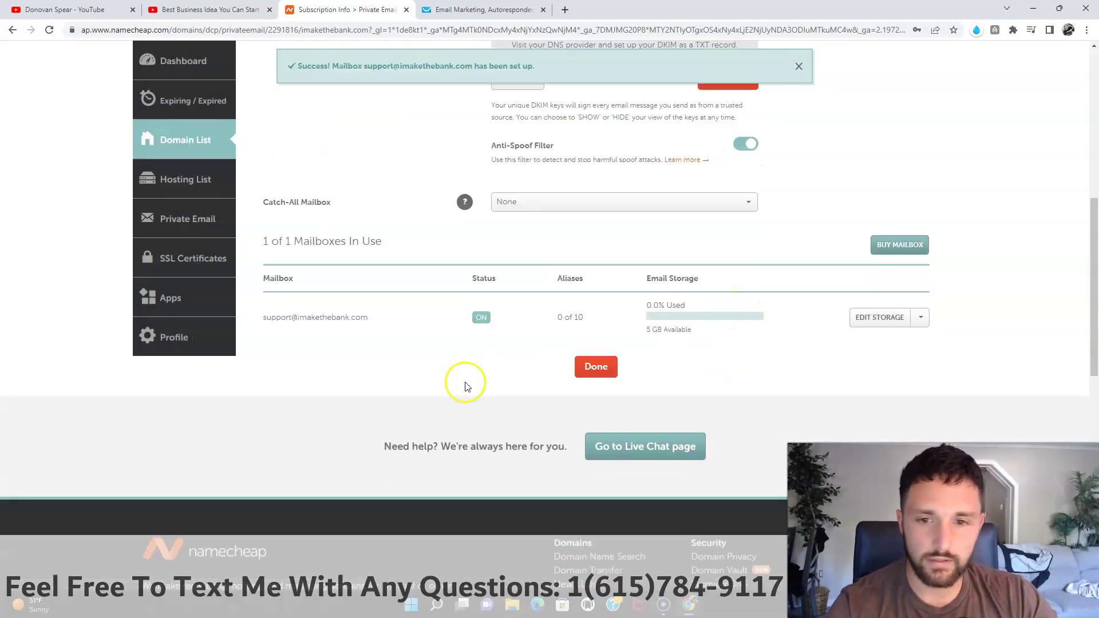
pyautogui.moveTo(258, 323); pyautogui.dragTo(372, 337)
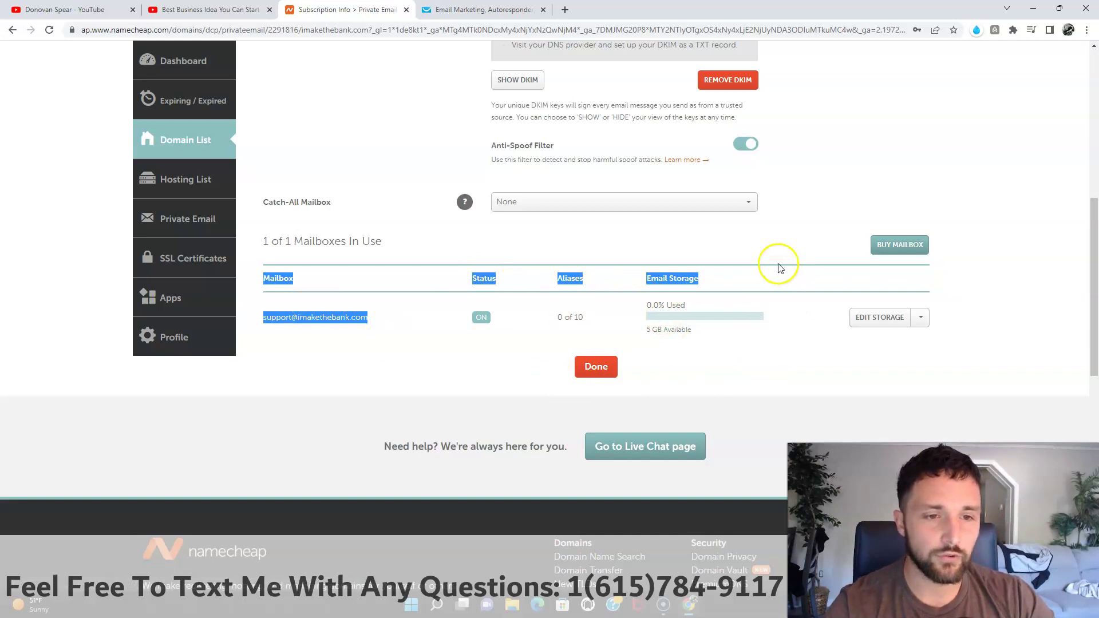
pyautogui.click(751, 209)
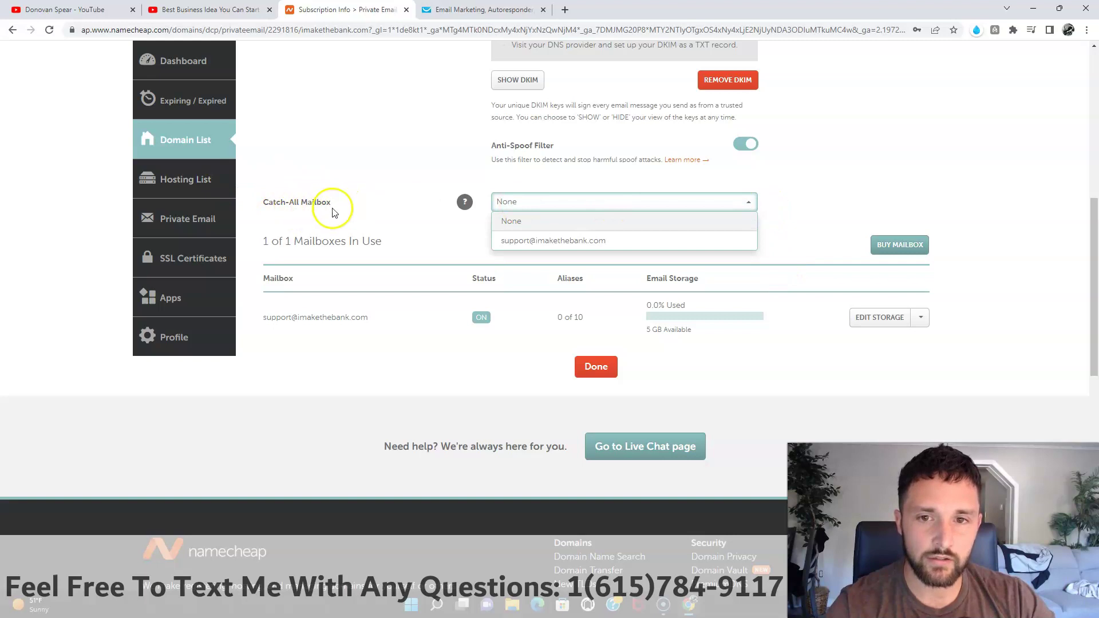
pyautogui.click(560, 241)
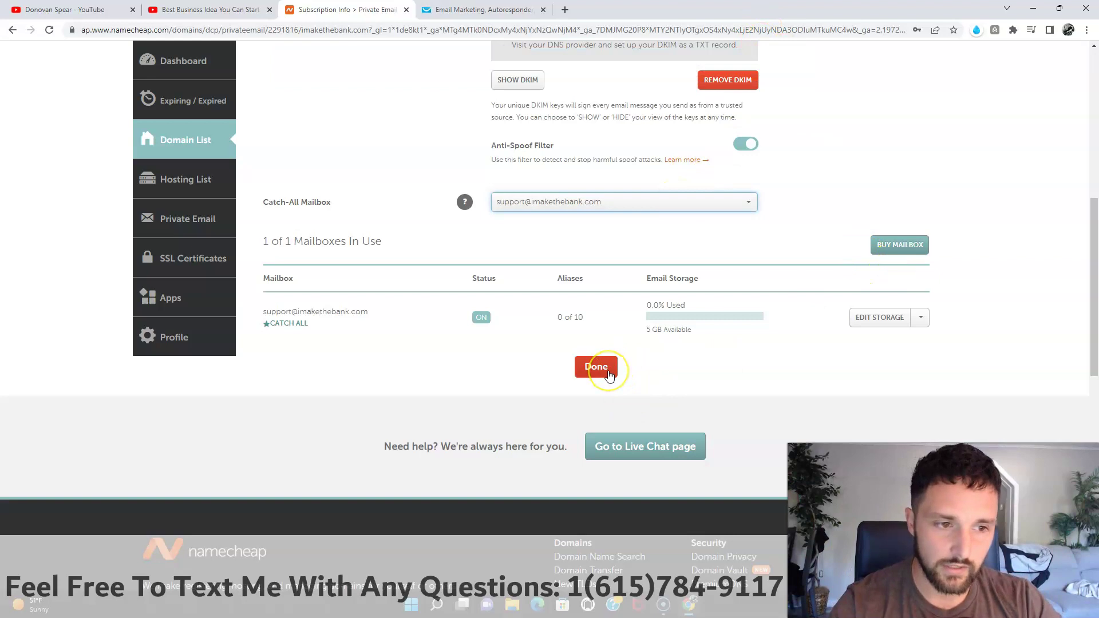
pyautogui.click(613, 377)
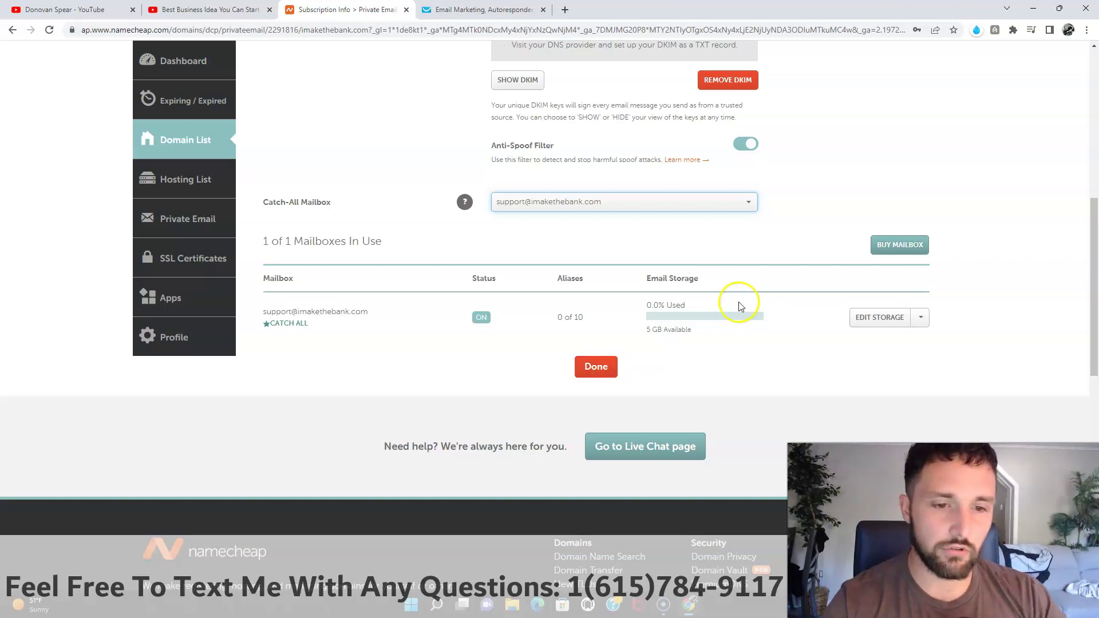
pyautogui.click(620, 373)
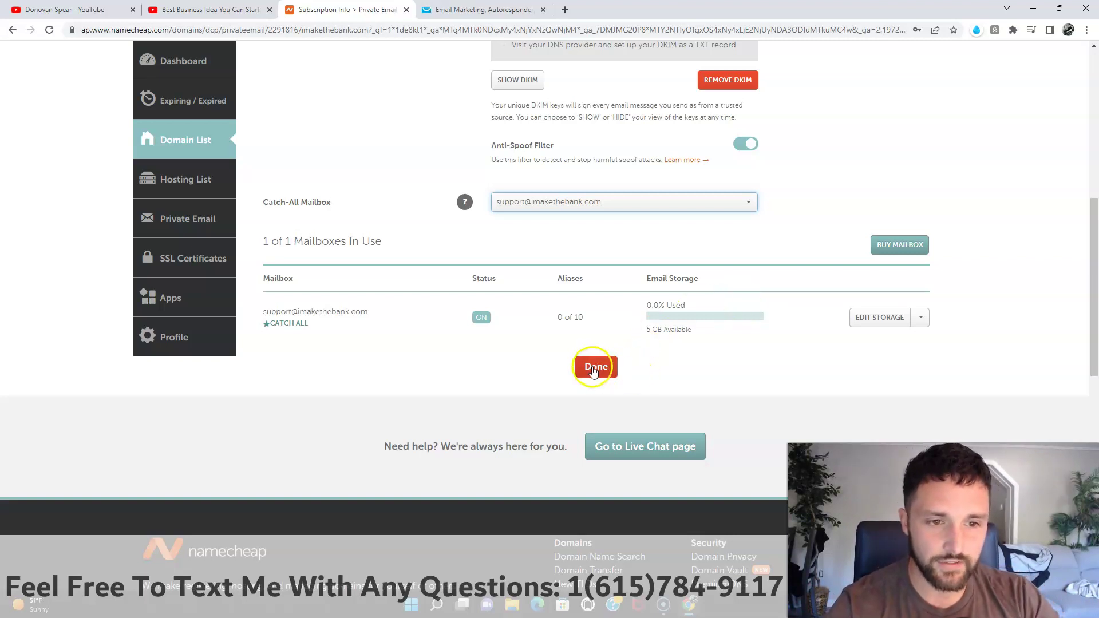
pyautogui.click(595, 374)
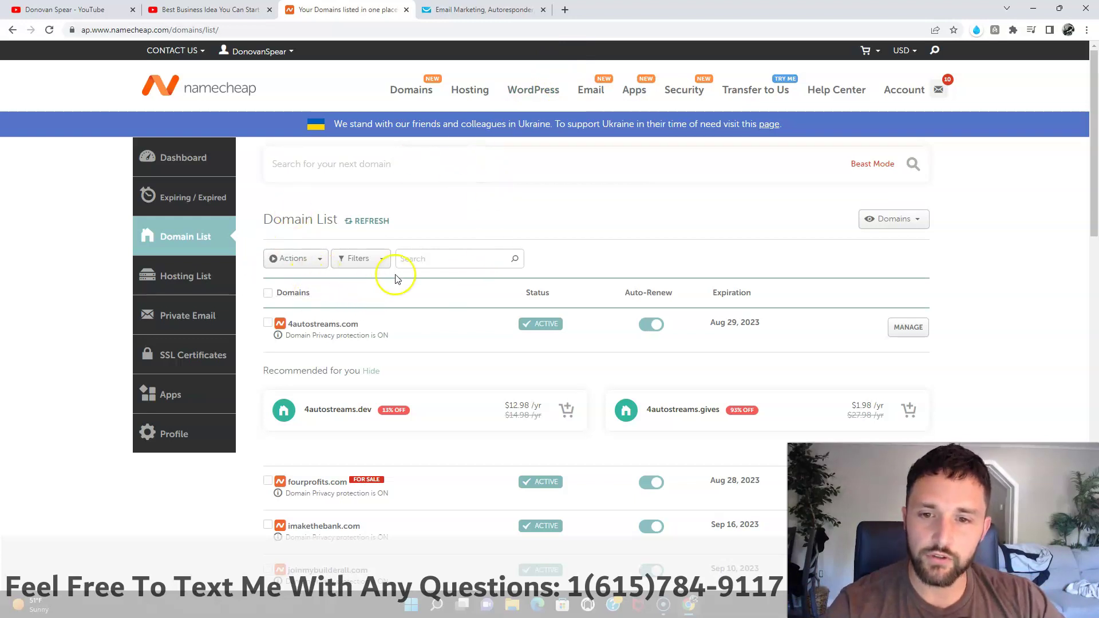
# Step: Open imakethebank.com's Domain tab and scroll through its Private Email and contact sections
pyautogui.scroll(-4, 401, 275)
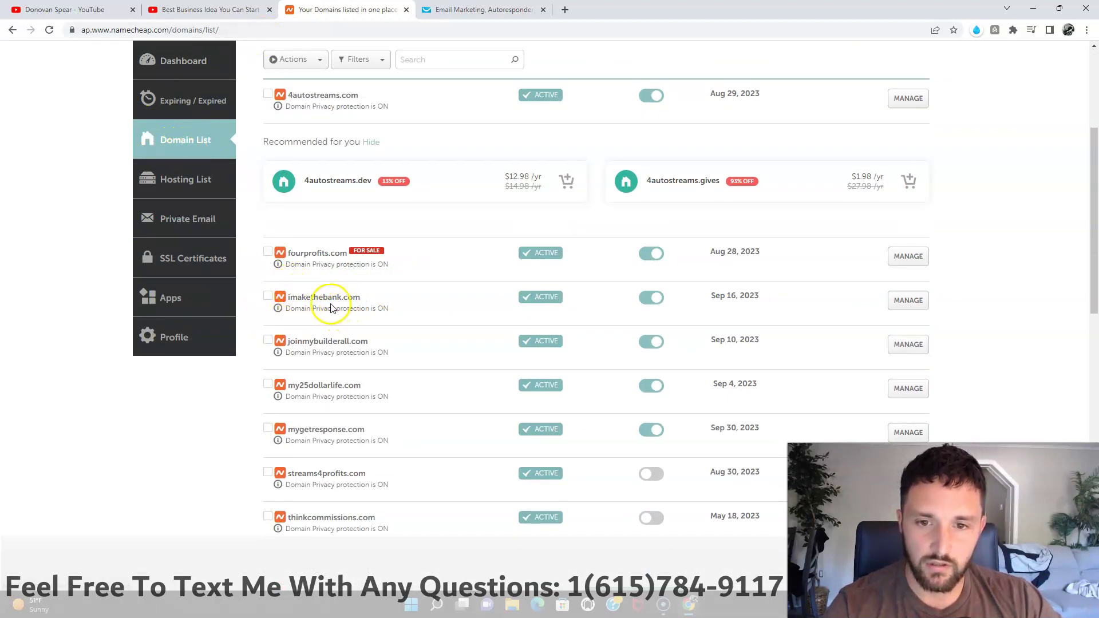
pyautogui.click(908, 304)
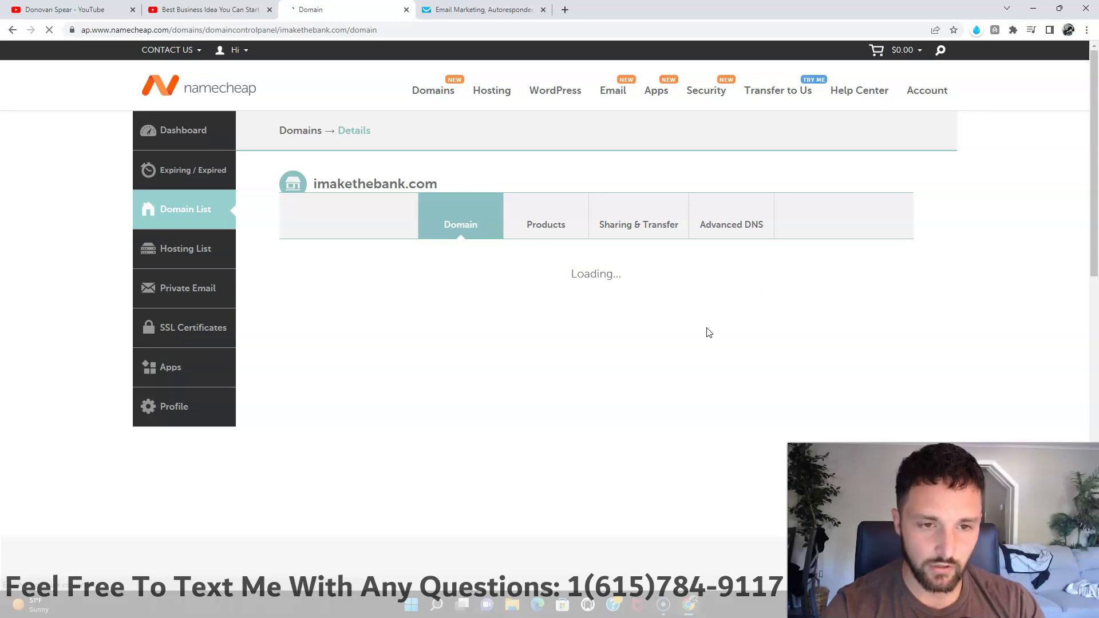
pyautogui.click(708, 361)
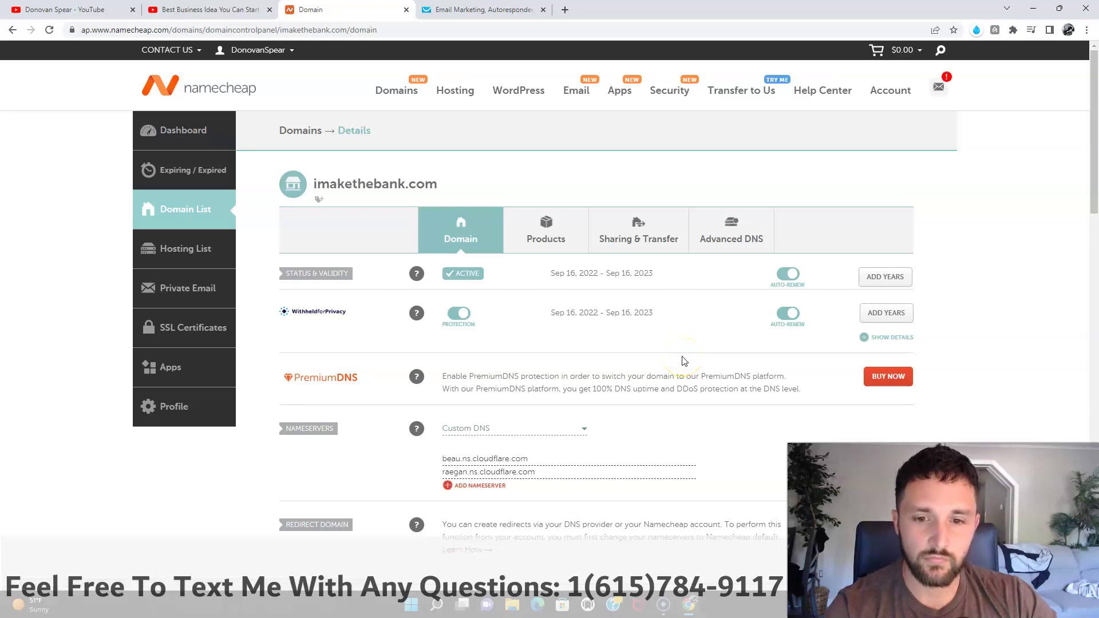
pyautogui.scroll(-3, 684, 361)
pyautogui.scroll(-4, 683, 356)
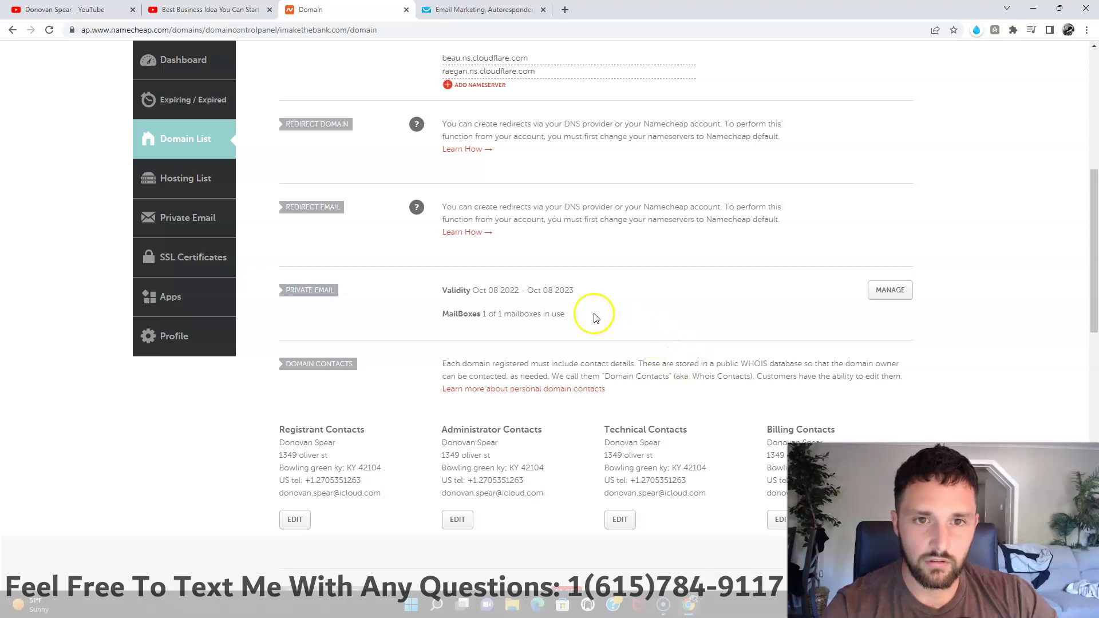
pyautogui.scroll(-4, 595, 317)
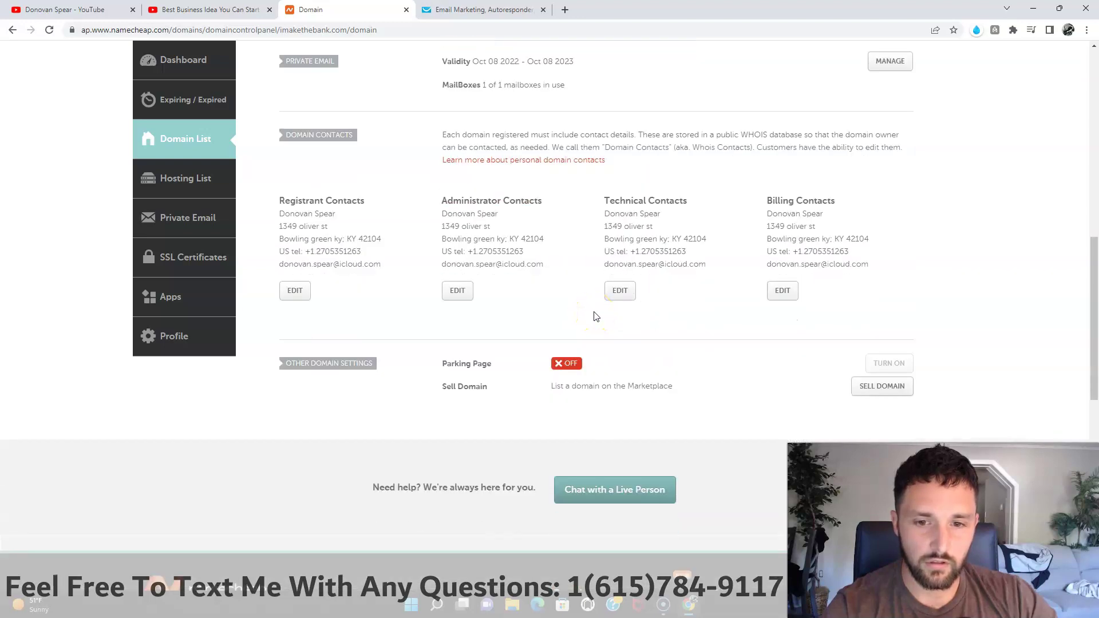
pyautogui.scroll(10, 595, 317)
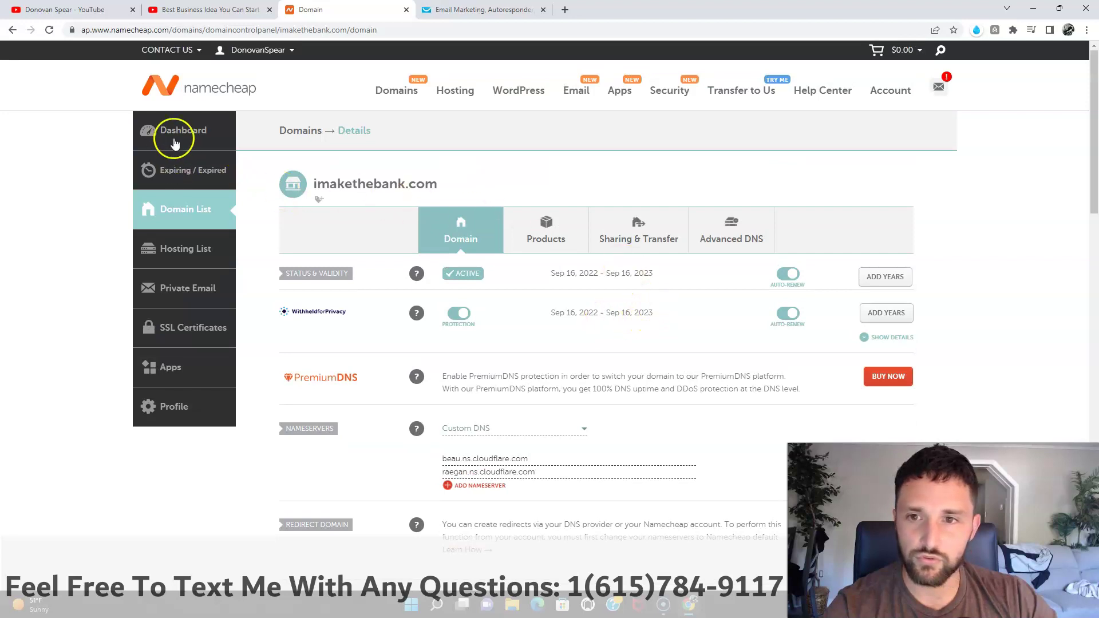
# Step: From the Dashboard, open the Private Email webmail login for imakethebank.com
pyautogui.click(179, 136)
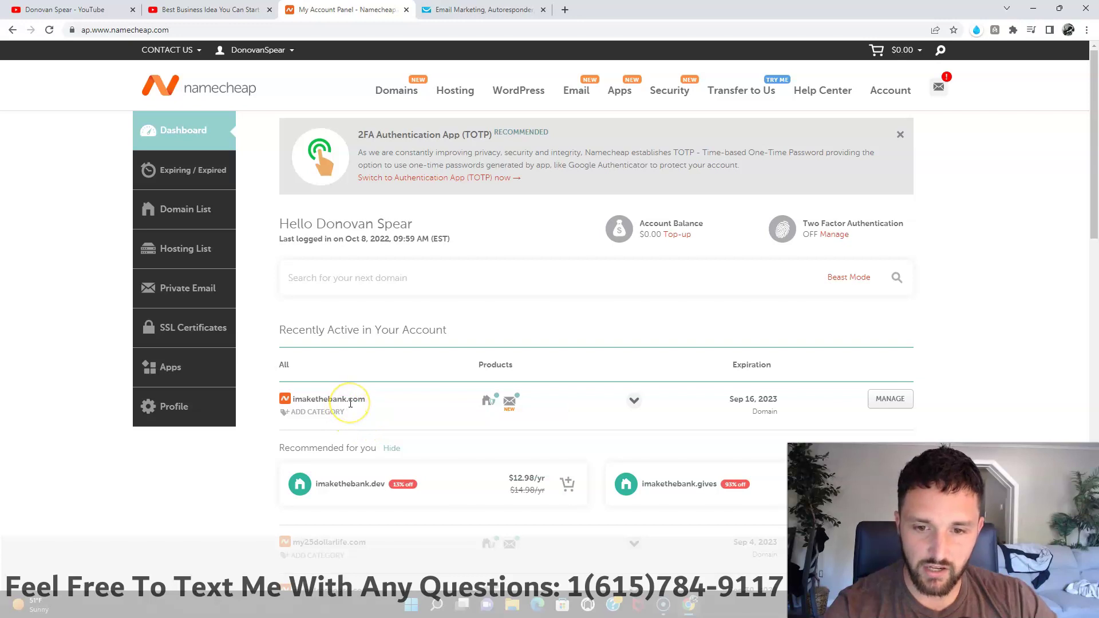
pyautogui.moveTo(514, 413)
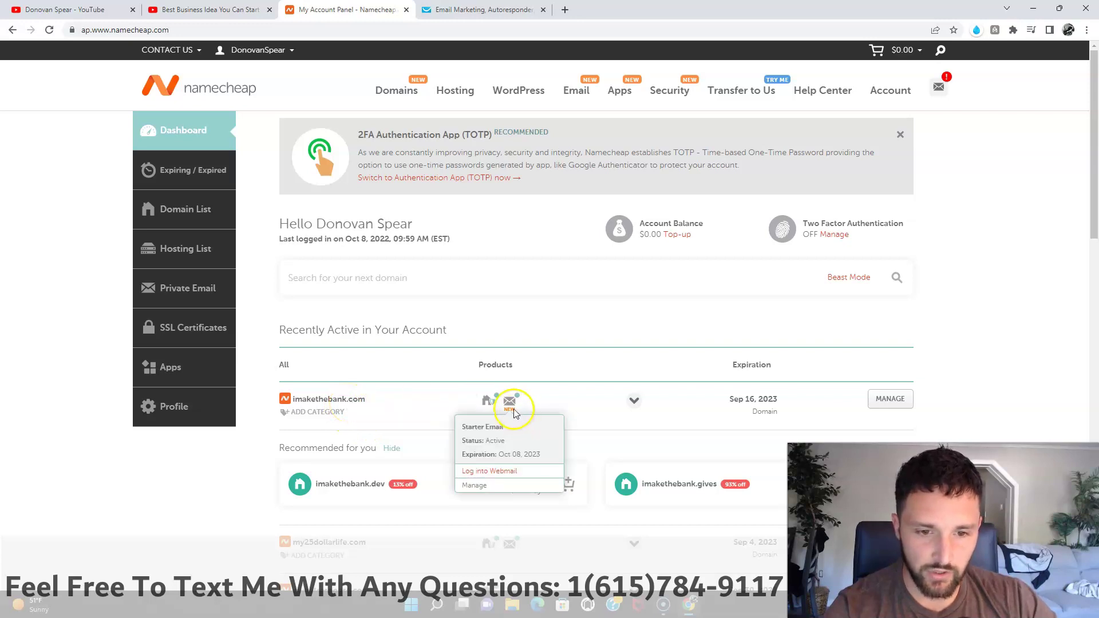
pyautogui.click(509, 473)
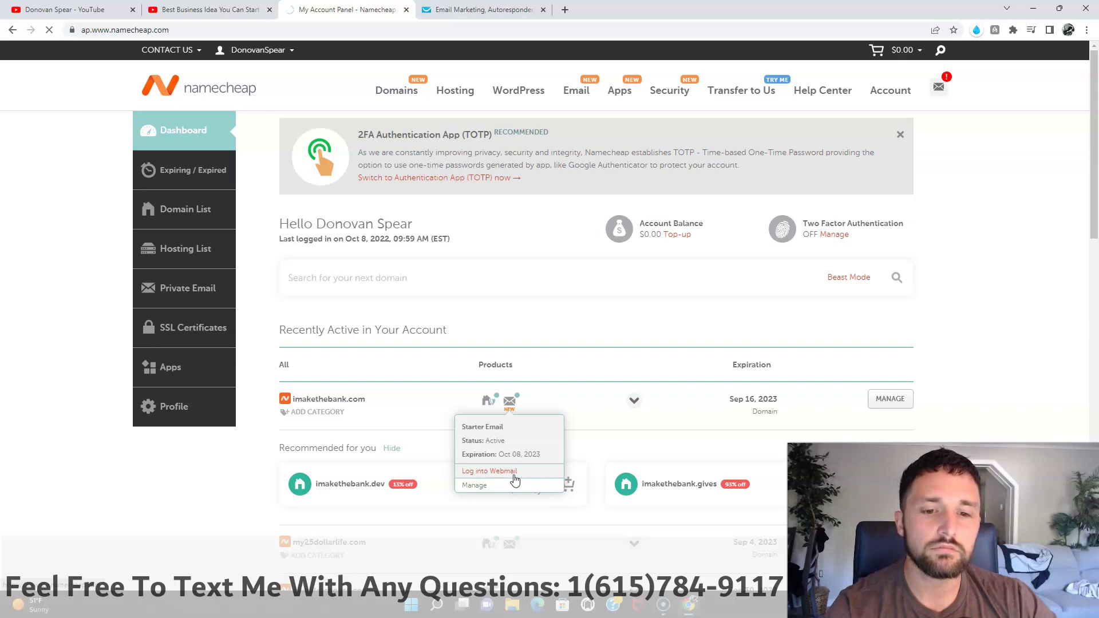
pyautogui.click(594, 330)
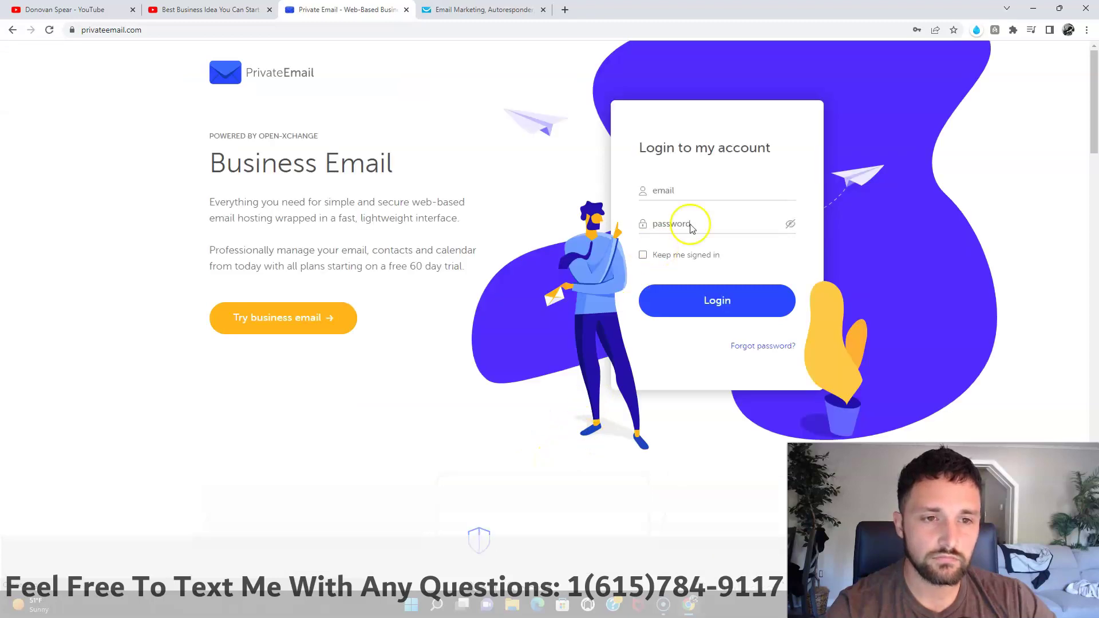
# Step: Log in with the email domain changed to imakethebank.com and save the login in Chrome
pyautogui.click(688, 189)
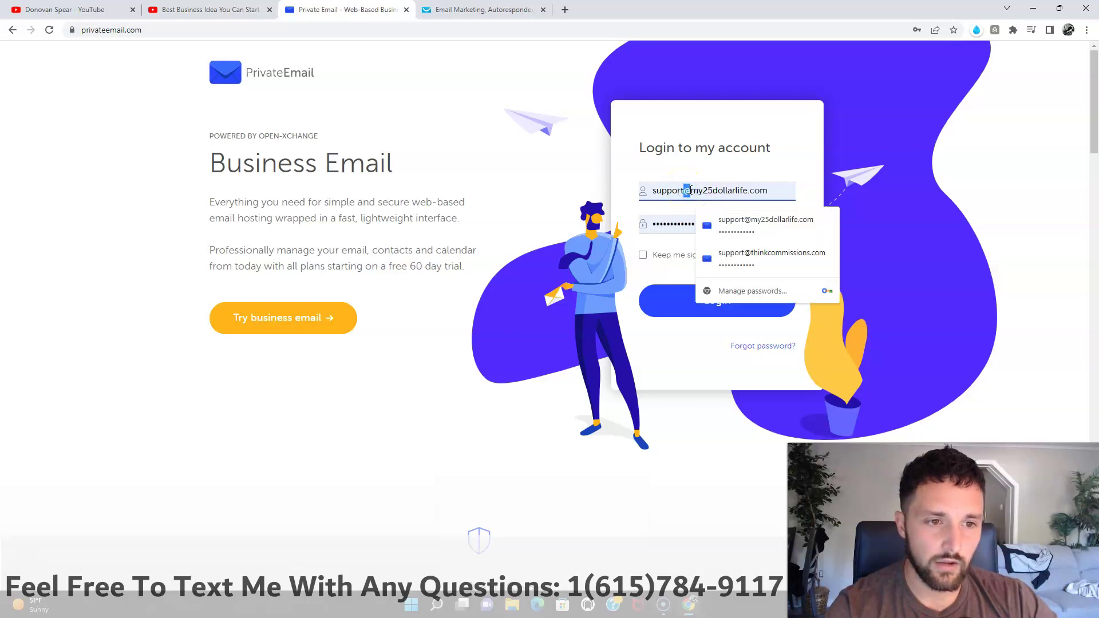
pyautogui.moveTo(692, 190); pyautogui.dragTo(771, 191)
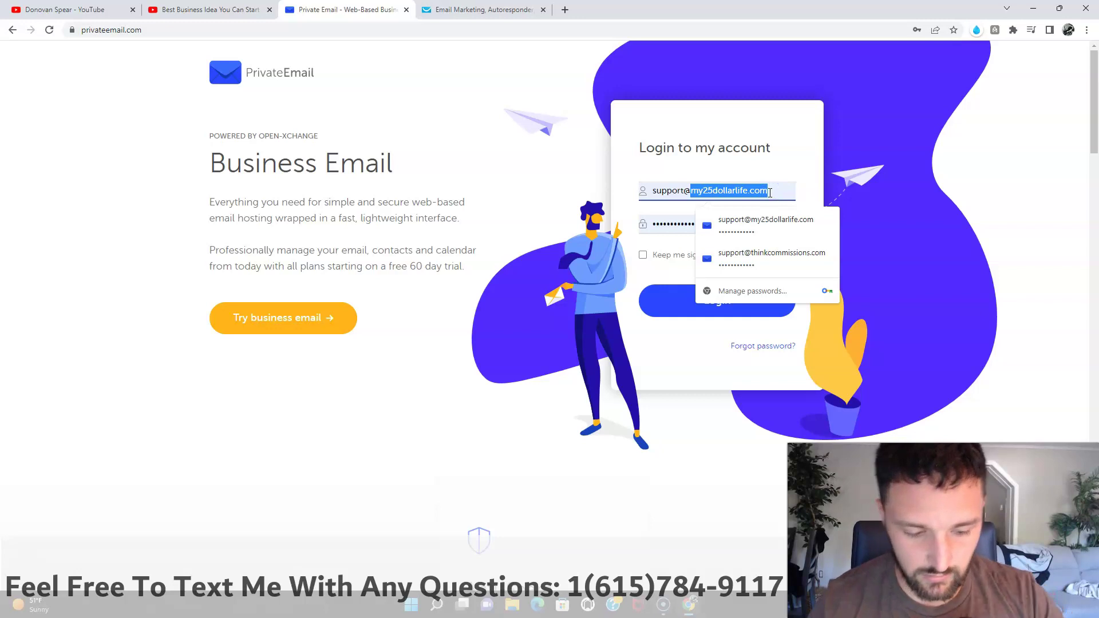
pyautogui.click(731, 180)
pyautogui.write('imakethebar')
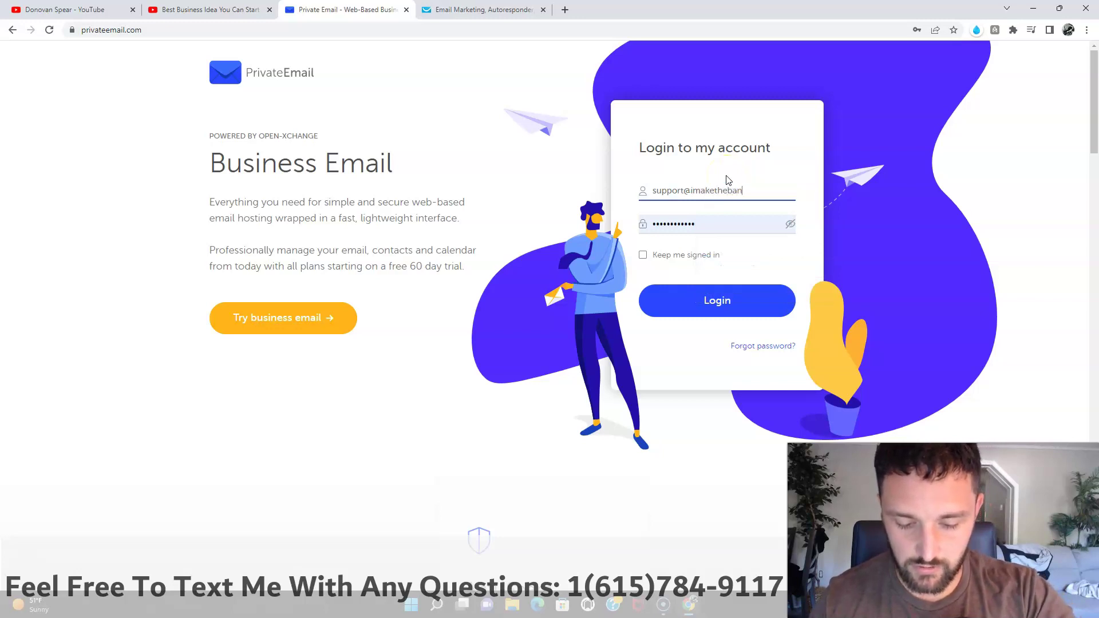
pyautogui.press('BackSpace')
pyautogui.write('nk.com')
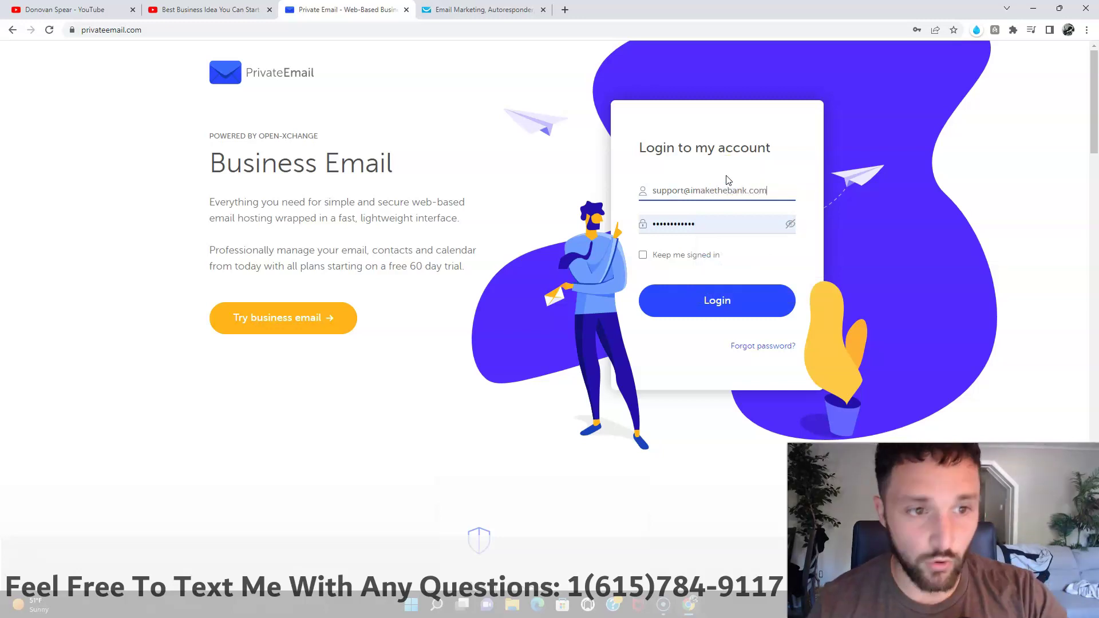
pyautogui.click(719, 299)
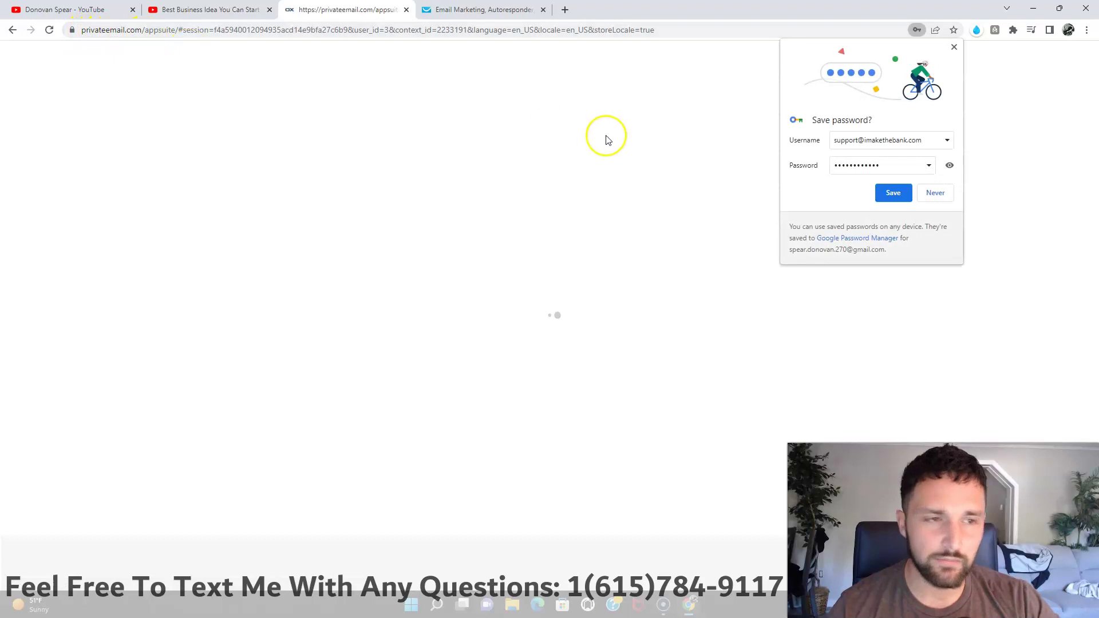
pyautogui.click(892, 195)
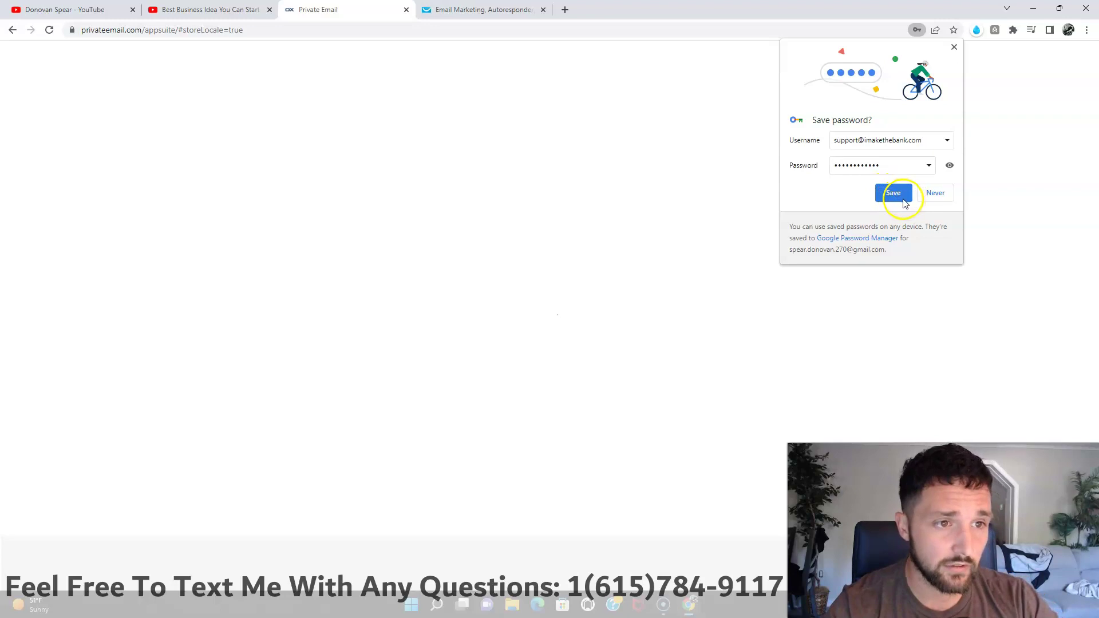
pyautogui.click(904, 202)
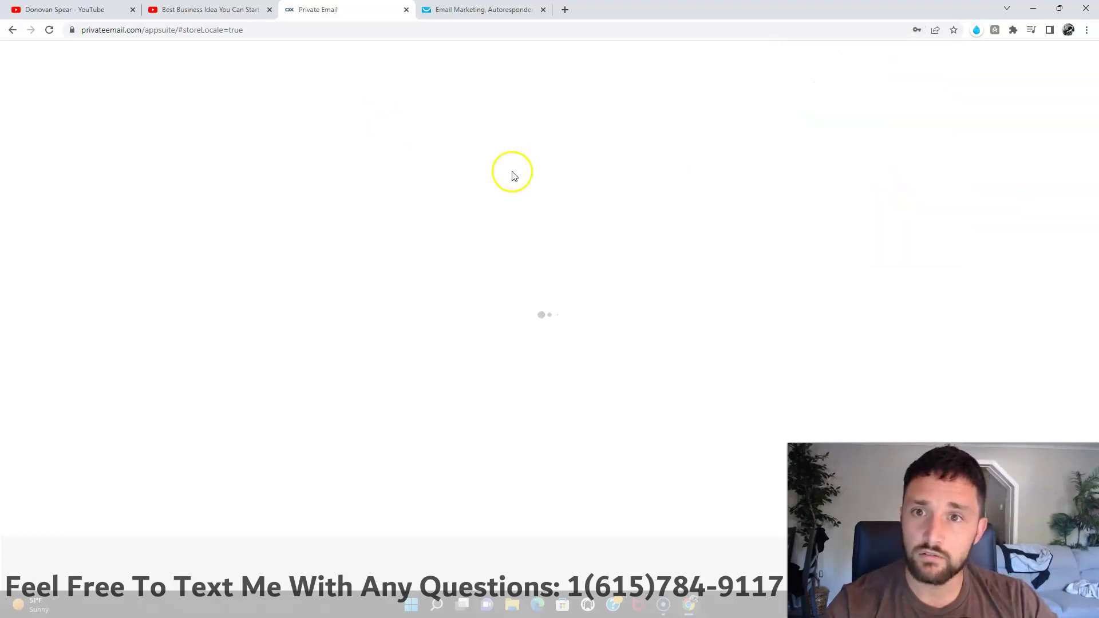
# Step: Dismiss the webmail's what's-new notice and welcome tour prompts
pyautogui.click(446, 199)
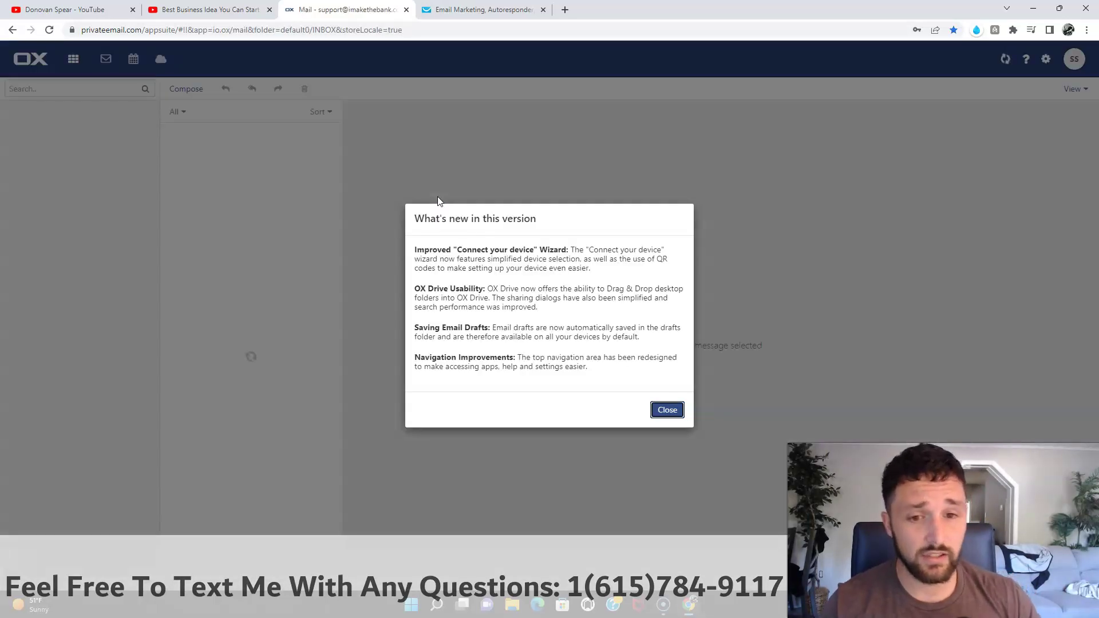
pyautogui.click(666, 407)
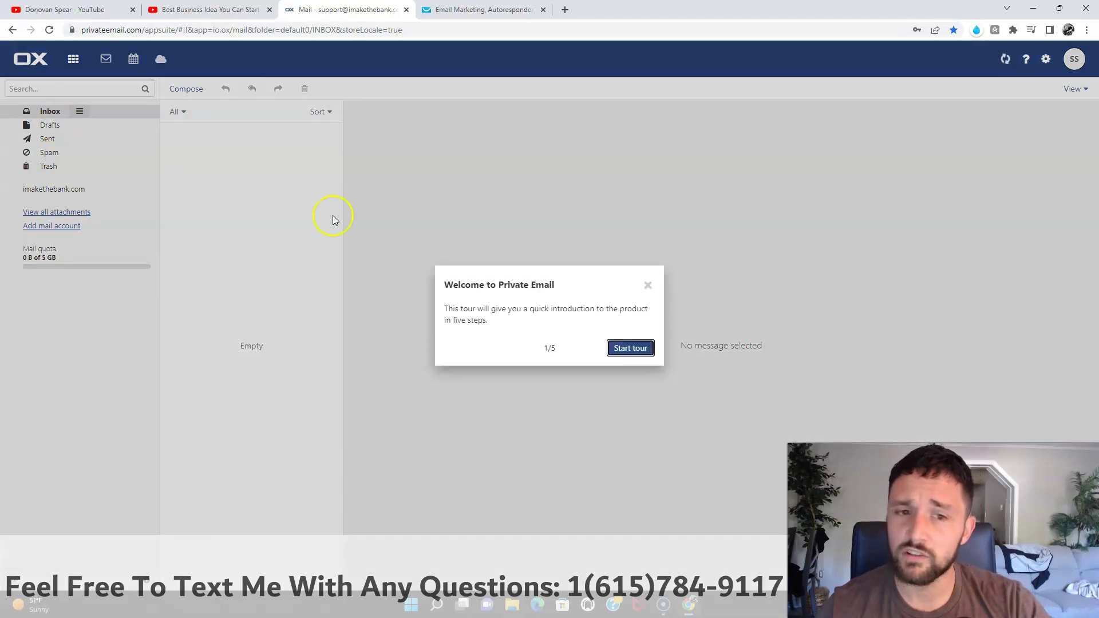
pyautogui.click(648, 285)
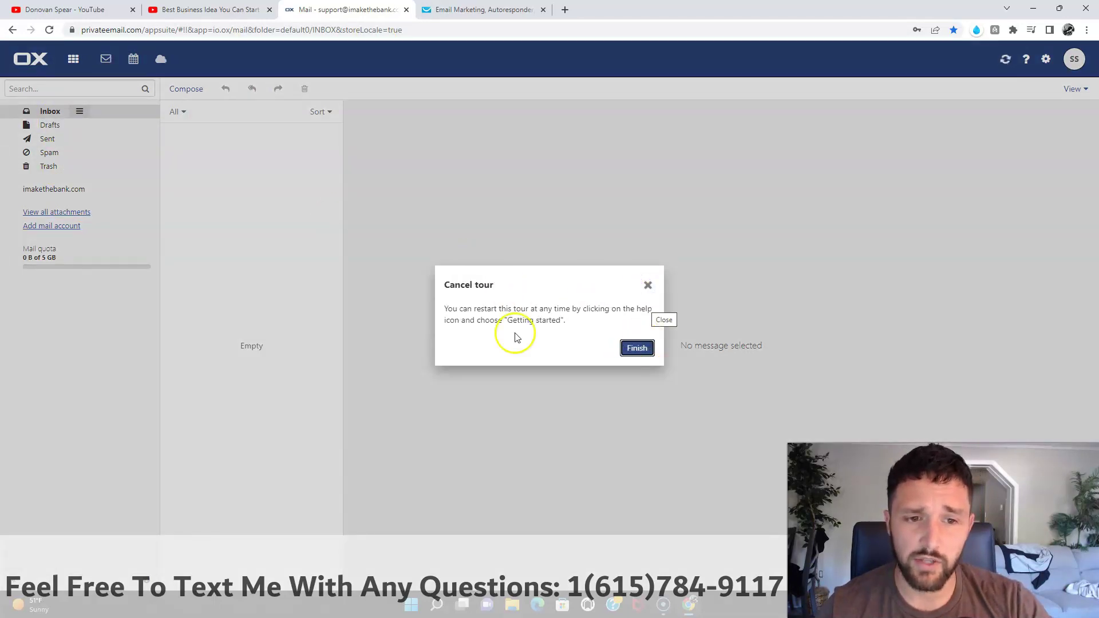
pyautogui.click(648, 285)
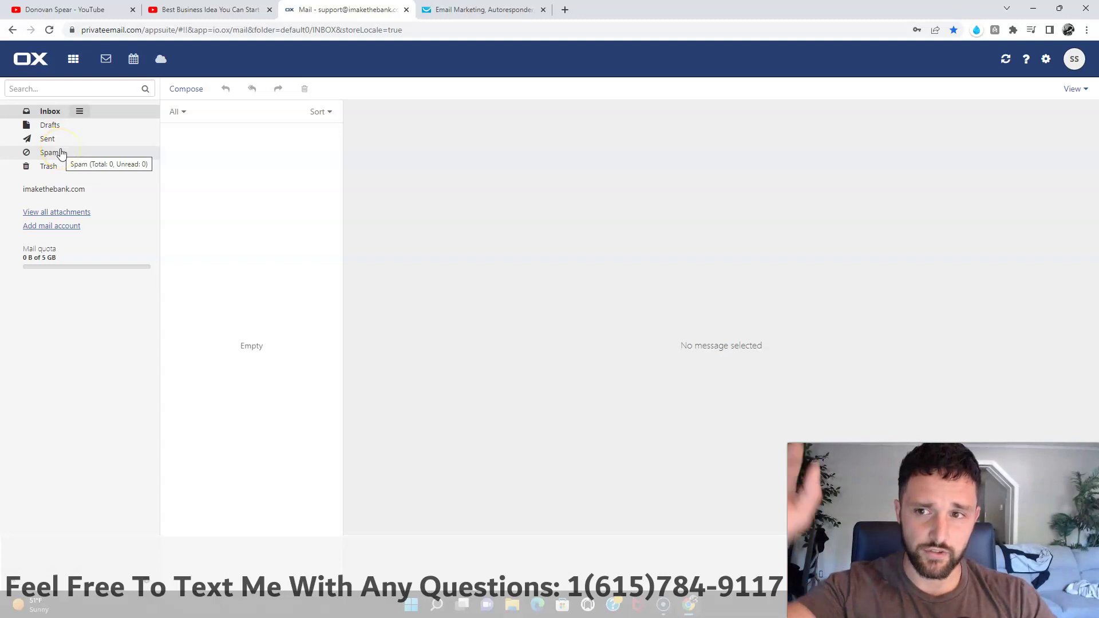
# Step: Check the Spam folder and Inbox, then go back to GetResponse's Email addresses page
pyautogui.click(60, 153)
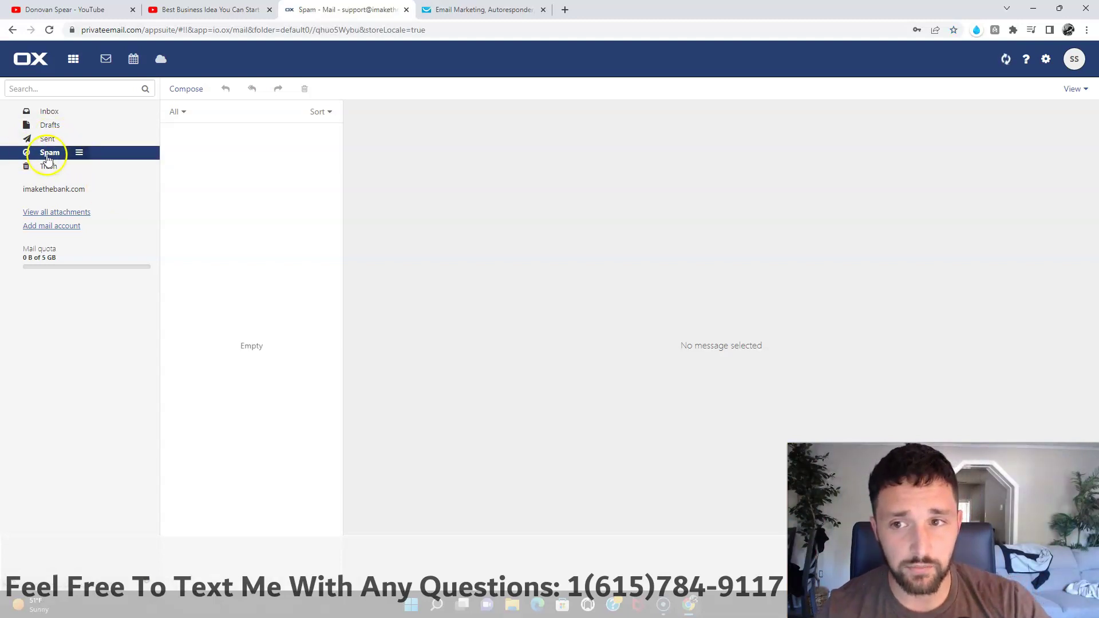
pyautogui.click(57, 117)
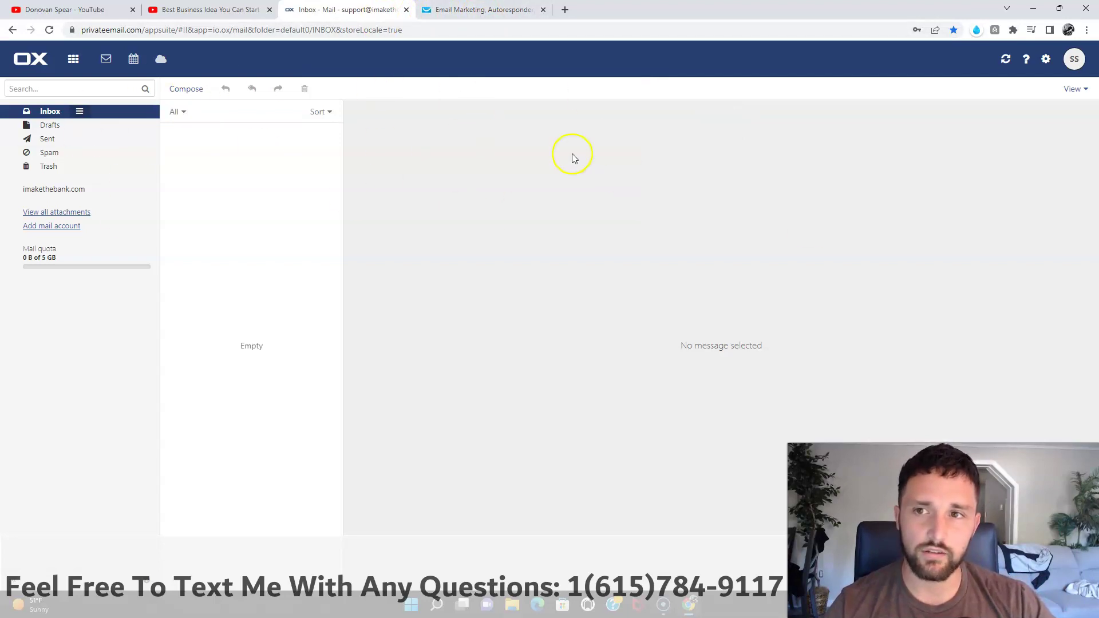
pyautogui.click(459, 11)
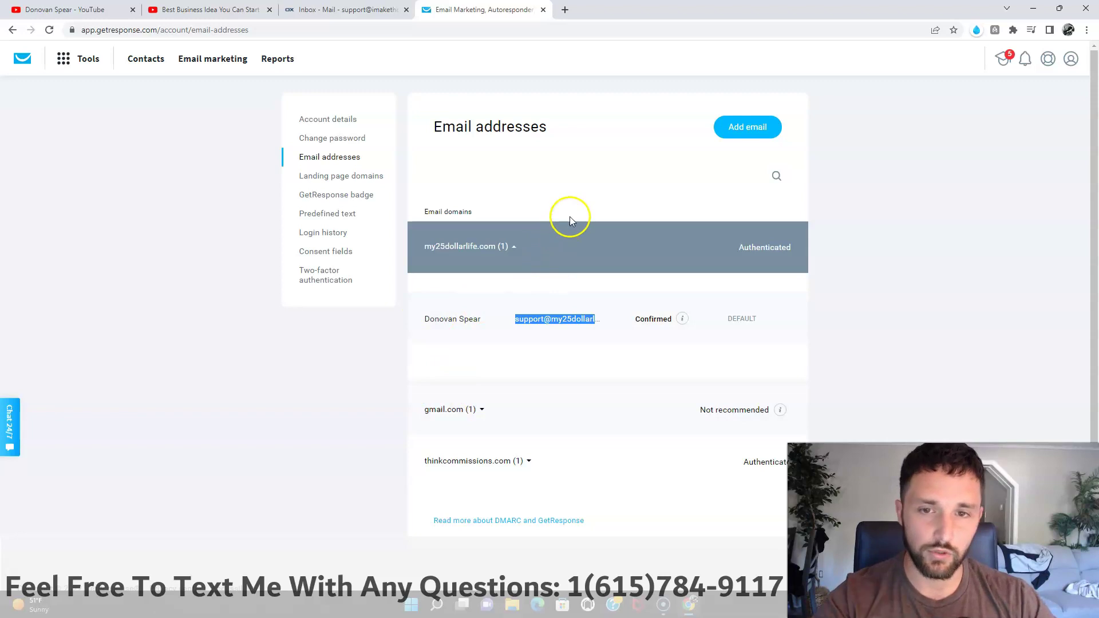
# Step: Add a sender with the saved name and the support address on imakethebank.com
pyautogui.click(739, 133)
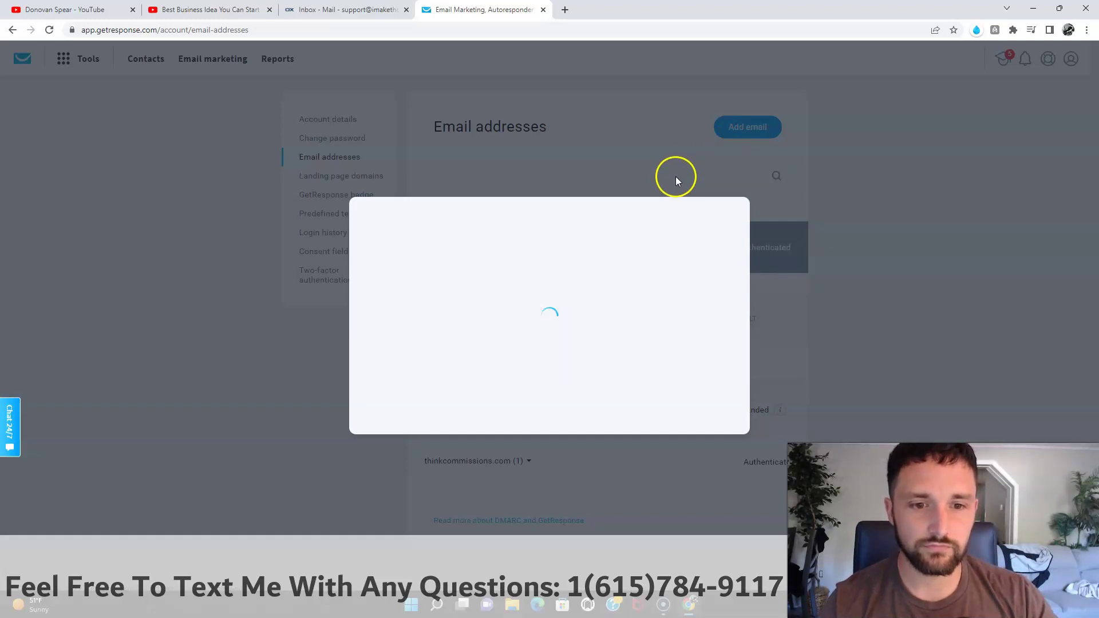
pyautogui.click(446, 296)
pyautogui.click(493, 328)
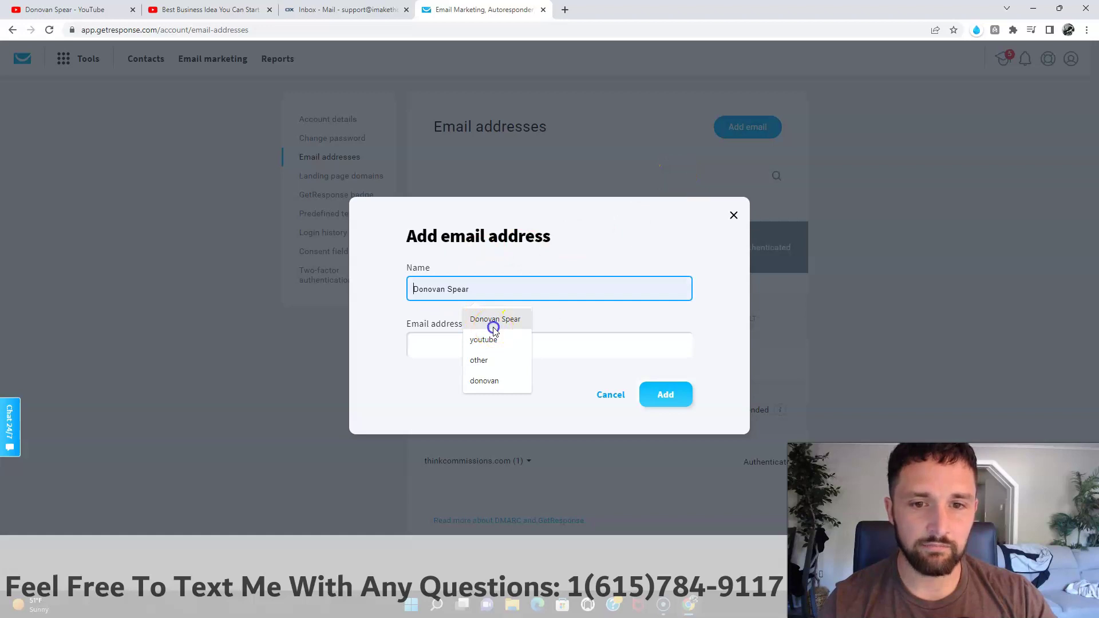
pyautogui.click(470, 345)
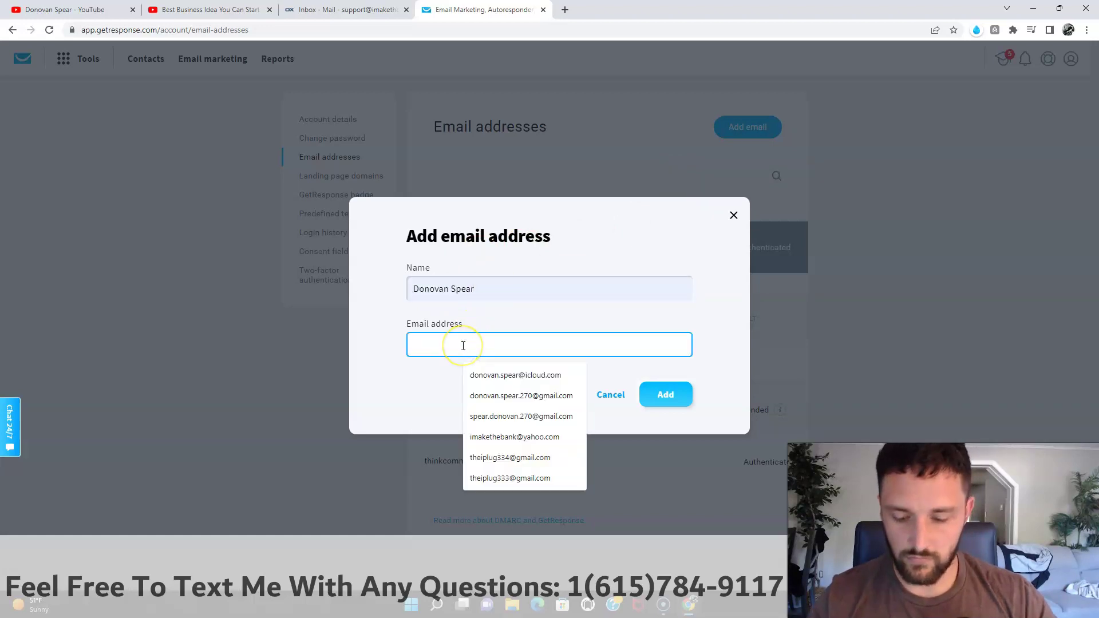
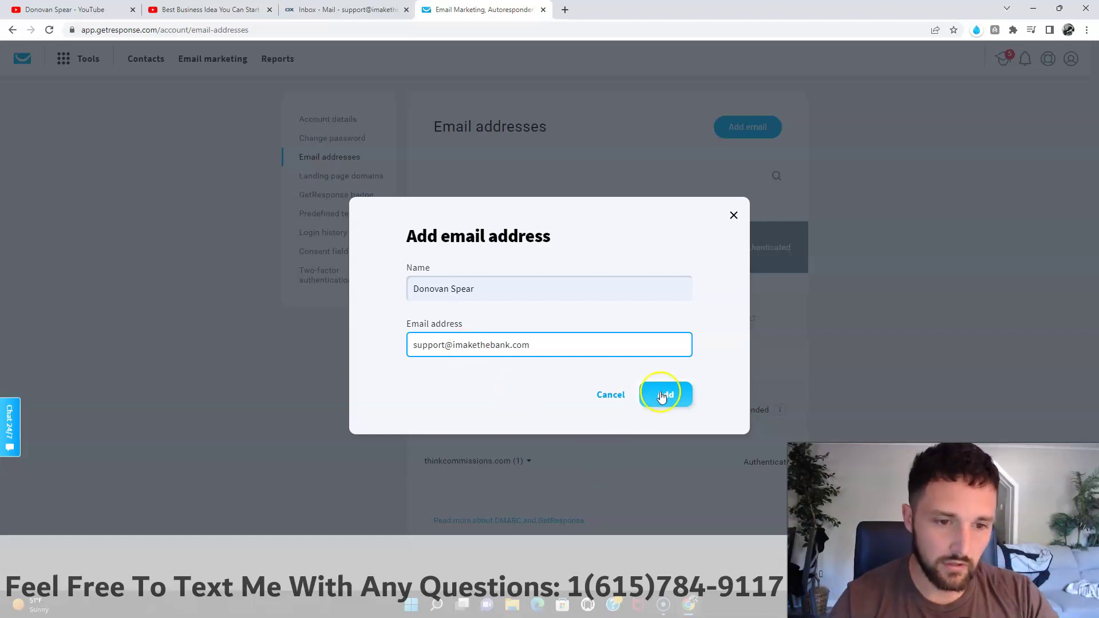
pyautogui.click(669, 395)
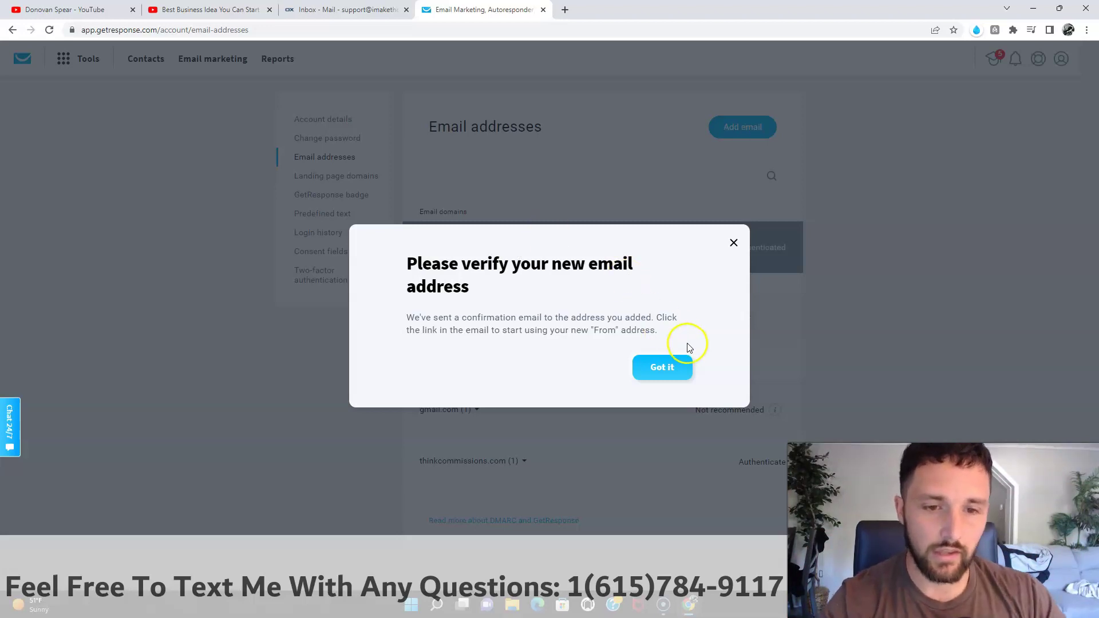
# Step: Close the notice, reload to show imakethebank.com as Unconfirmed, expand my25dollarlife.com, then open the inbox tab
pyautogui.click(662, 369)
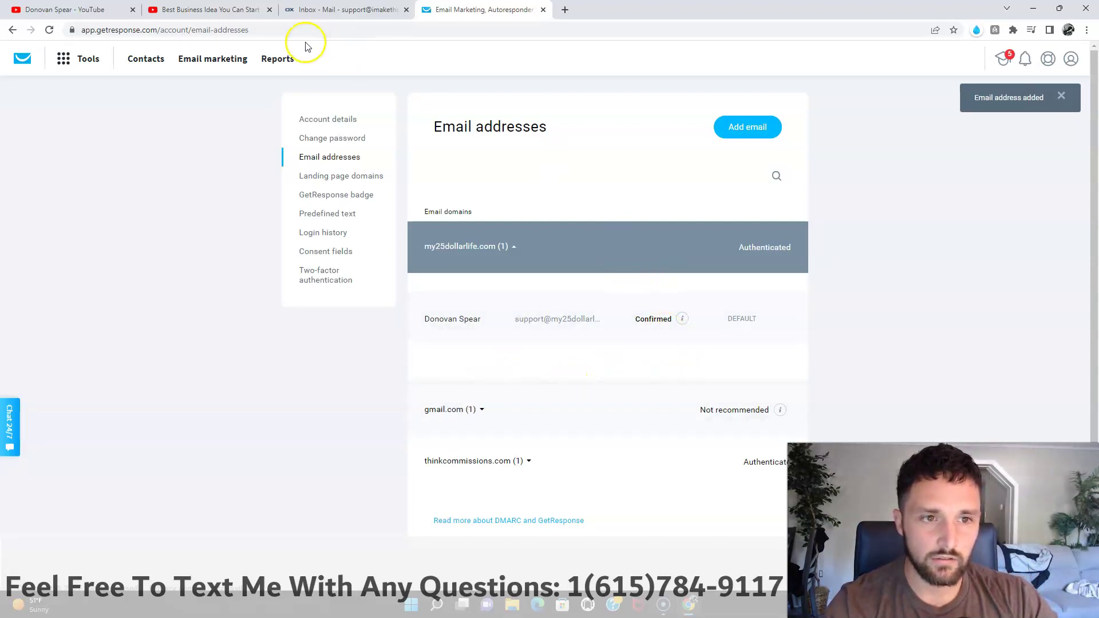
pyautogui.click(49, 30)
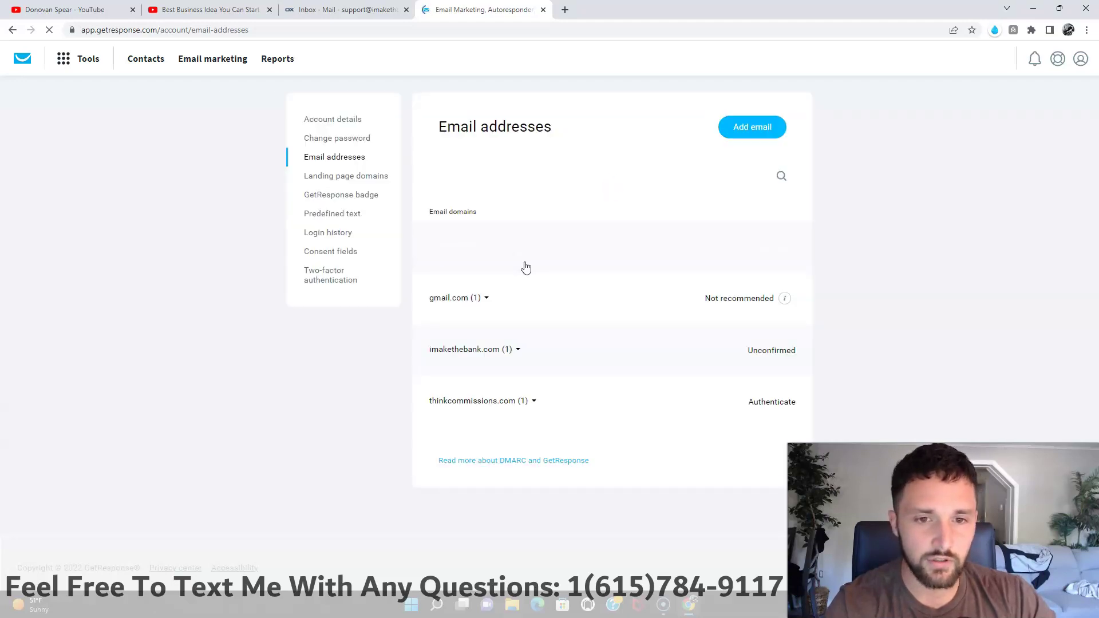
pyautogui.click(561, 268)
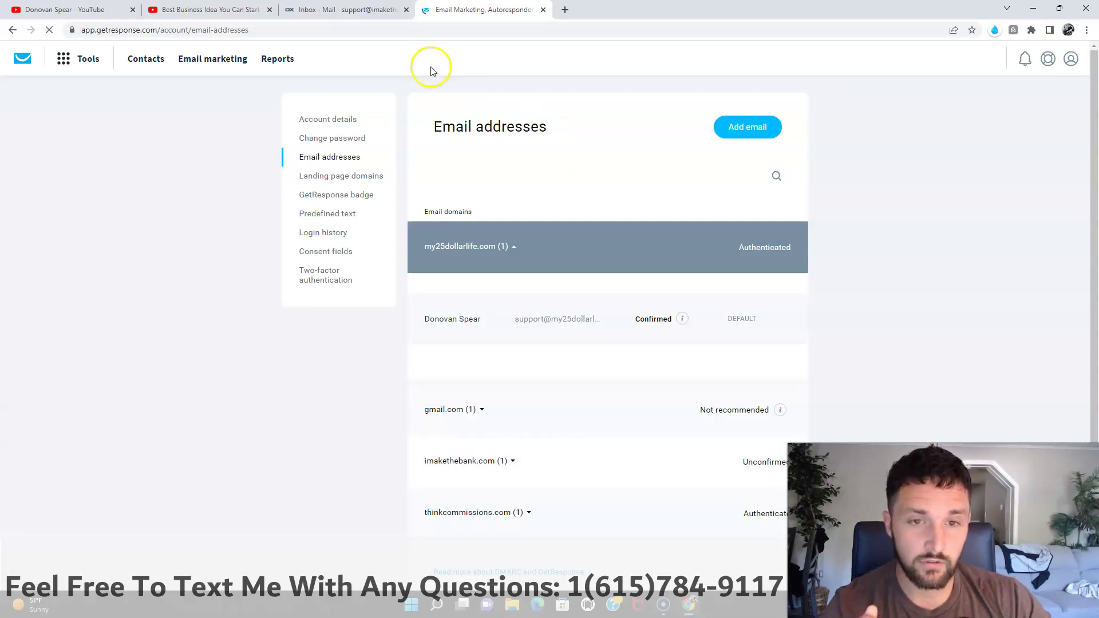
pyautogui.click(348, 15)
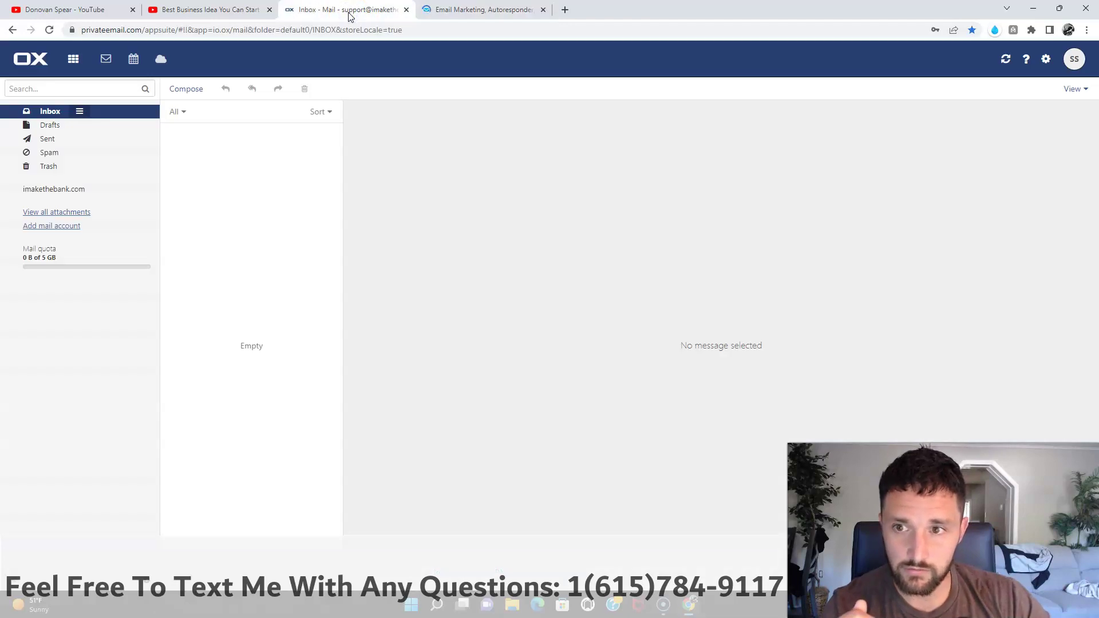
# Step: Reload the still-empty Private Email inbox to look for the verification email
pyautogui.click(50, 29)
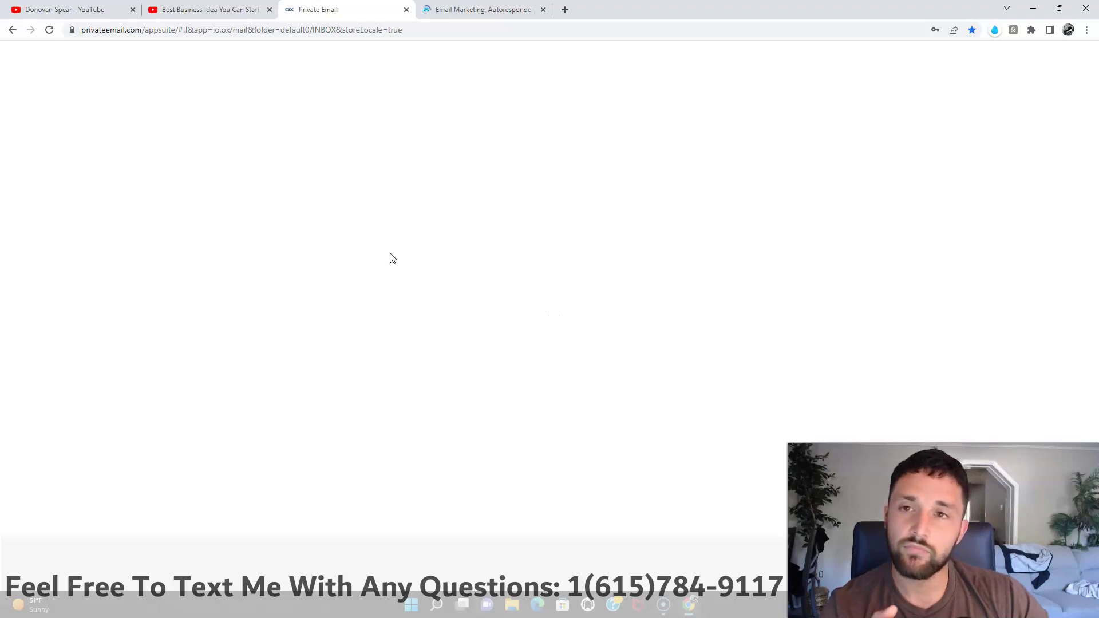
pyautogui.click(390, 254)
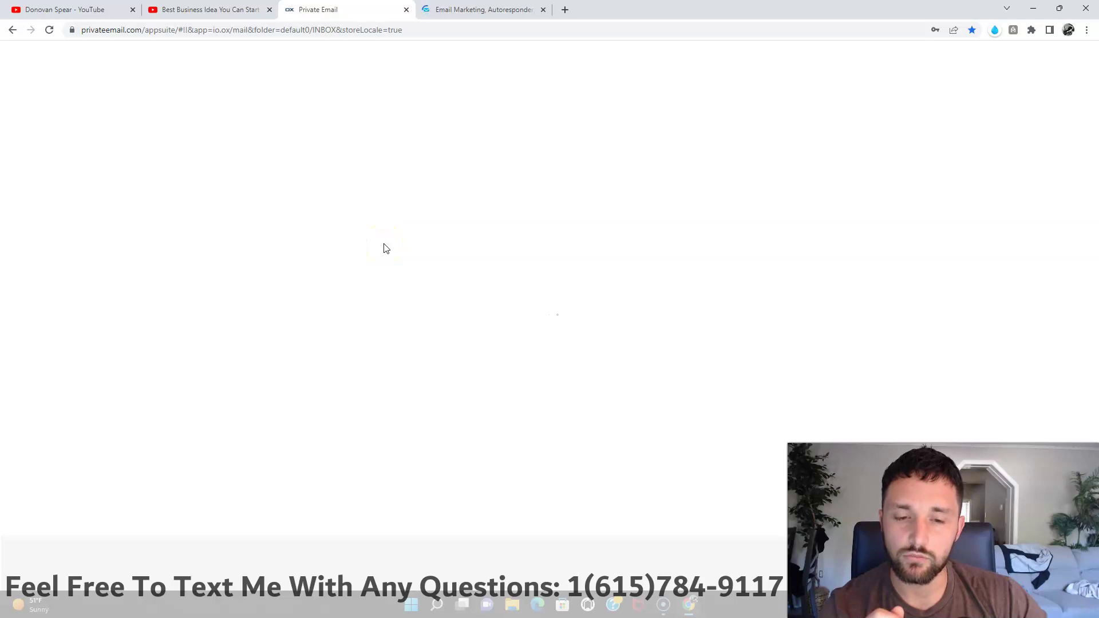
pyautogui.click(366, 246)
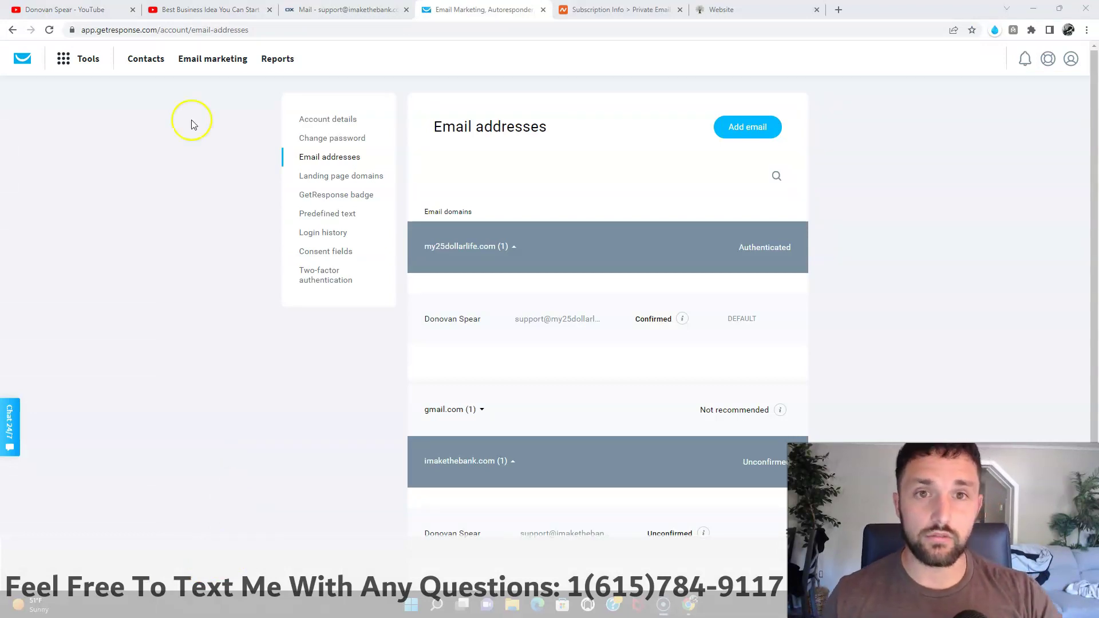
pyautogui.click(295, 11)
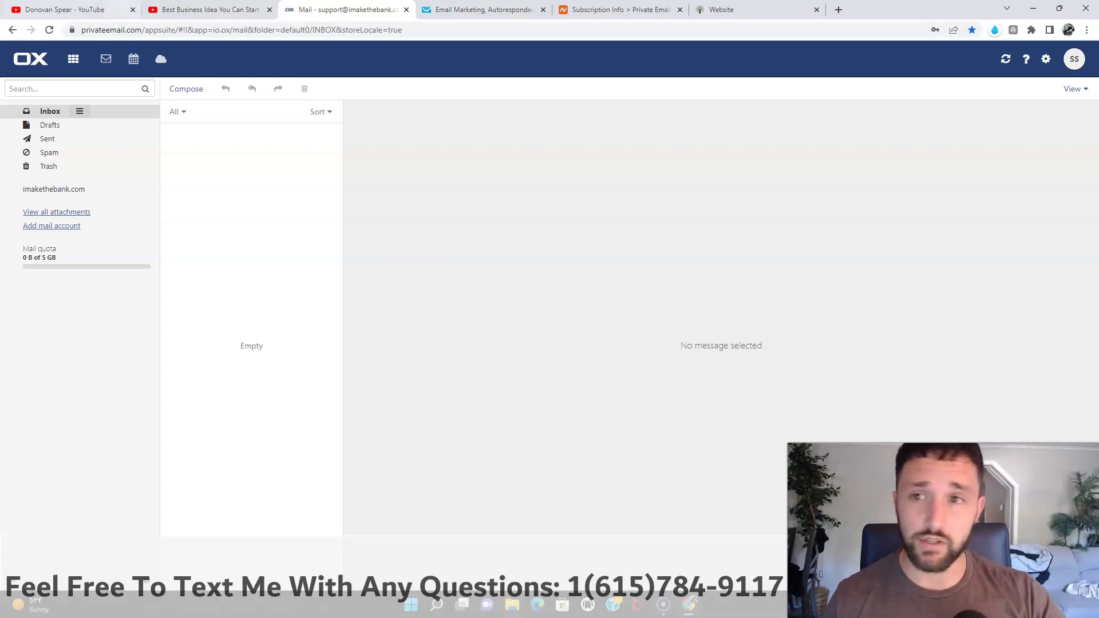
pyautogui.click(49, 31)
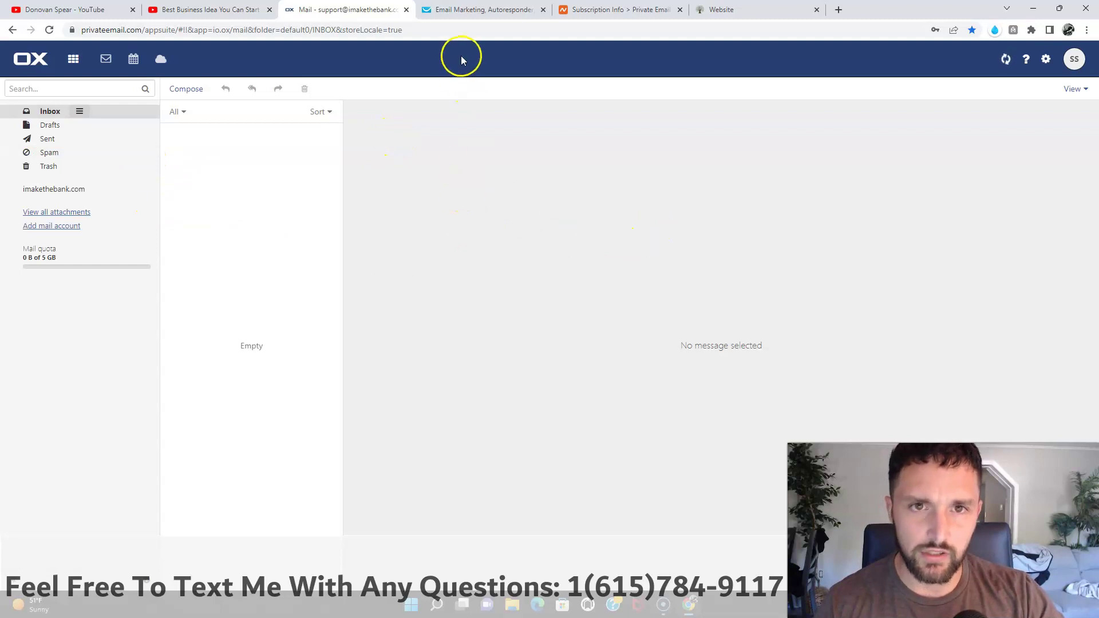
pyautogui.click(474, 16)
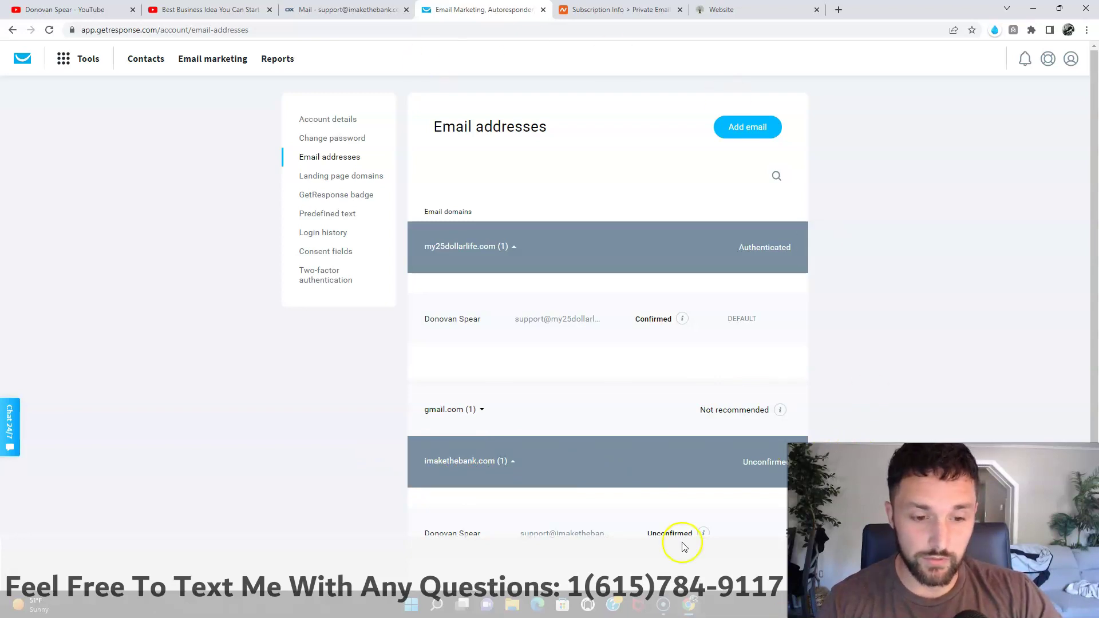
pyautogui.scroll(-1, 801, 366)
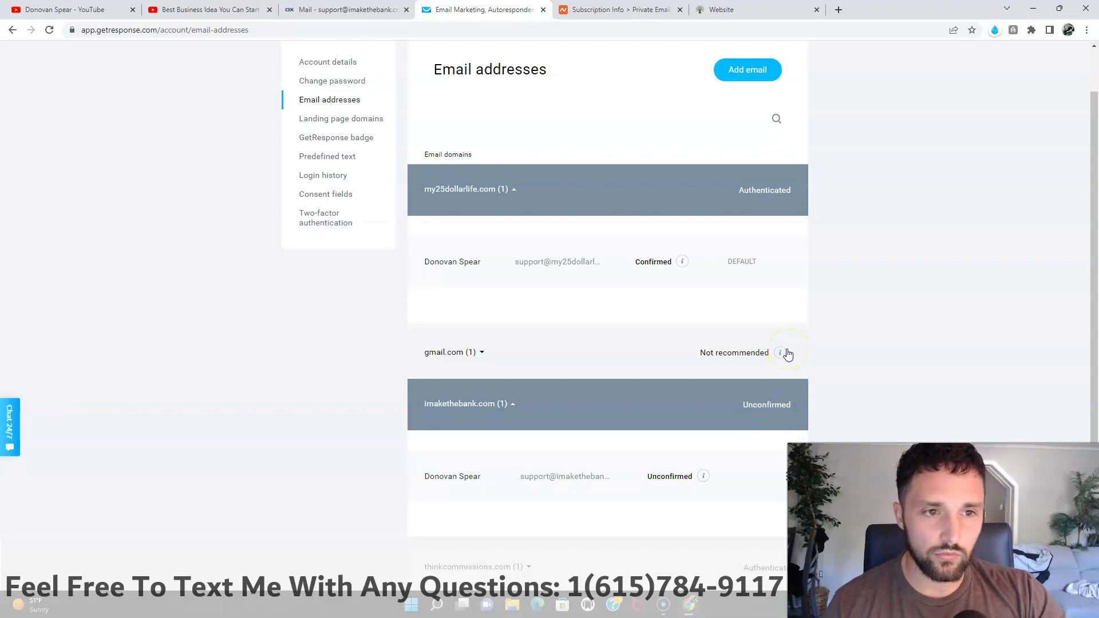
# Step: Expand the gmail.com (1) domain row to show its single Unconfirmed sender address
pyautogui.moveTo(780, 351)
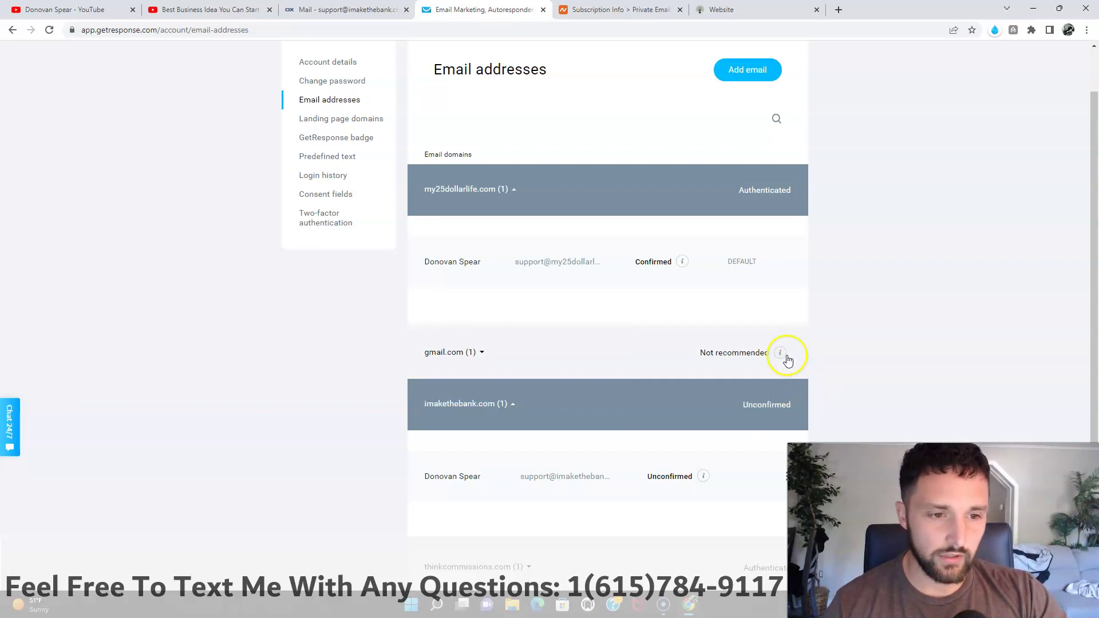
pyautogui.click(489, 359)
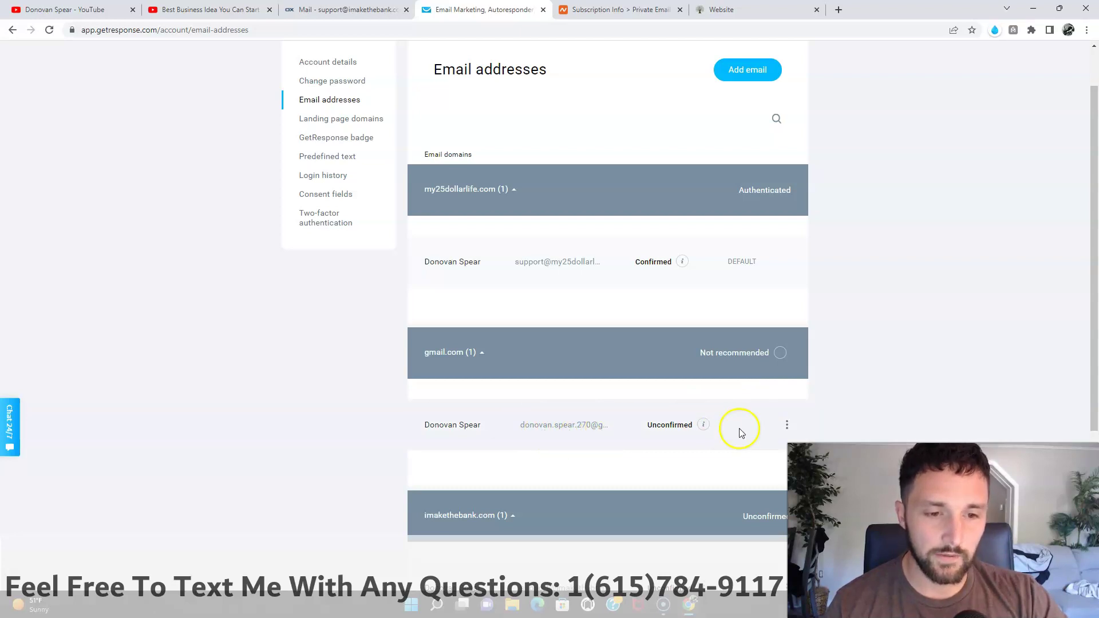
# Step: Delete the unconfirmed gmail.com sender address, then switch to the OX Mail inbox
pyautogui.click(787, 425)
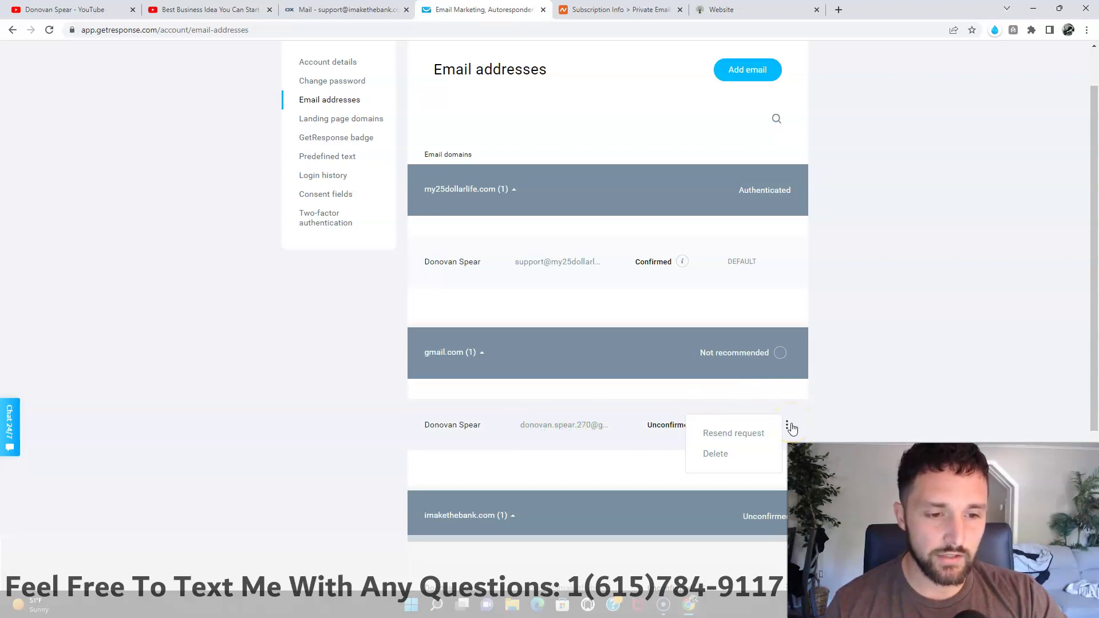
pyautogui.click(738, 460)
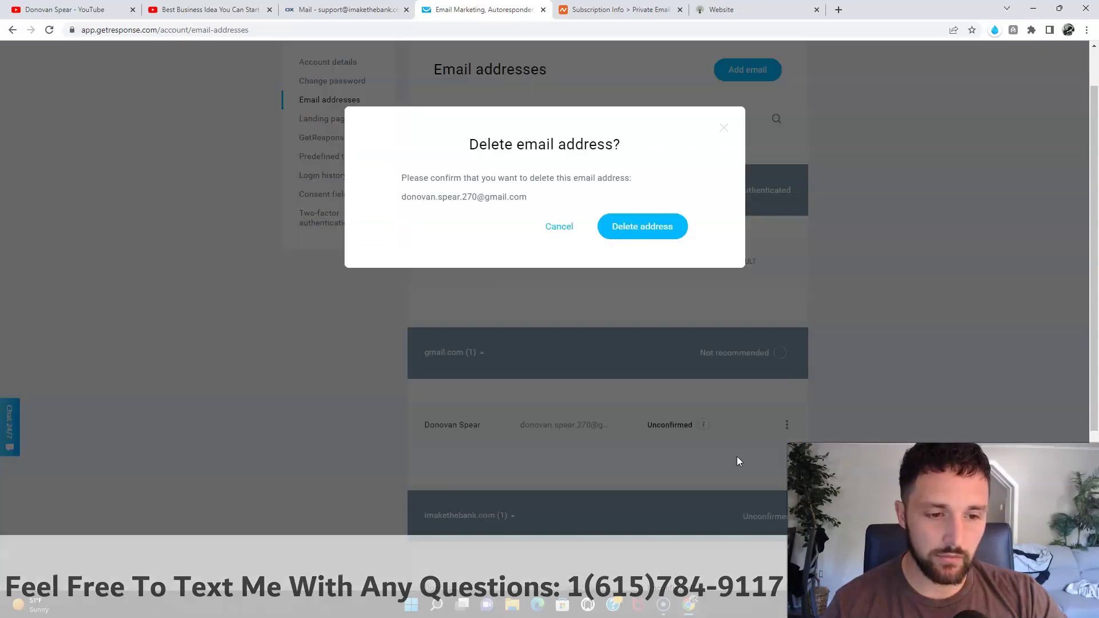
pyautogui.click(655, 235)
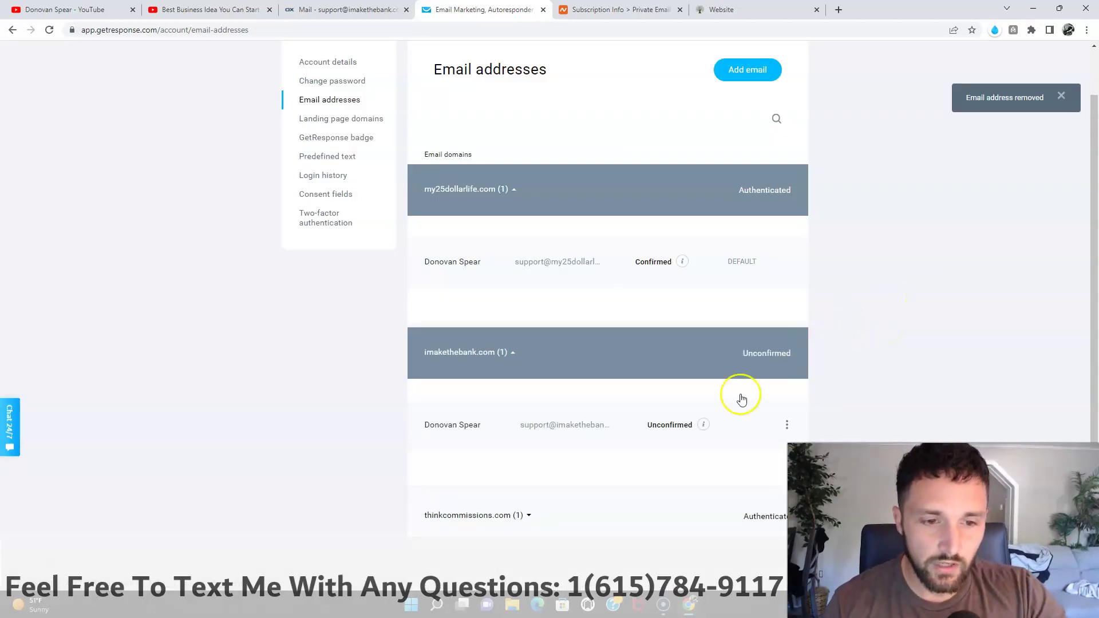
pyautogui.moveTo(699, 422)
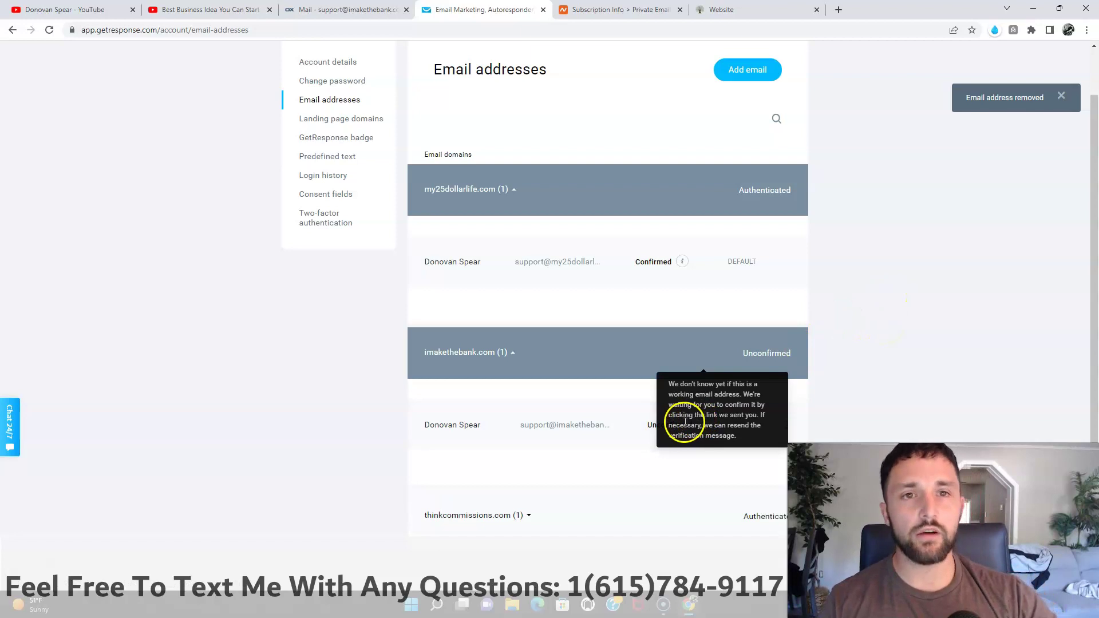
pyautogui.click(341, 9)
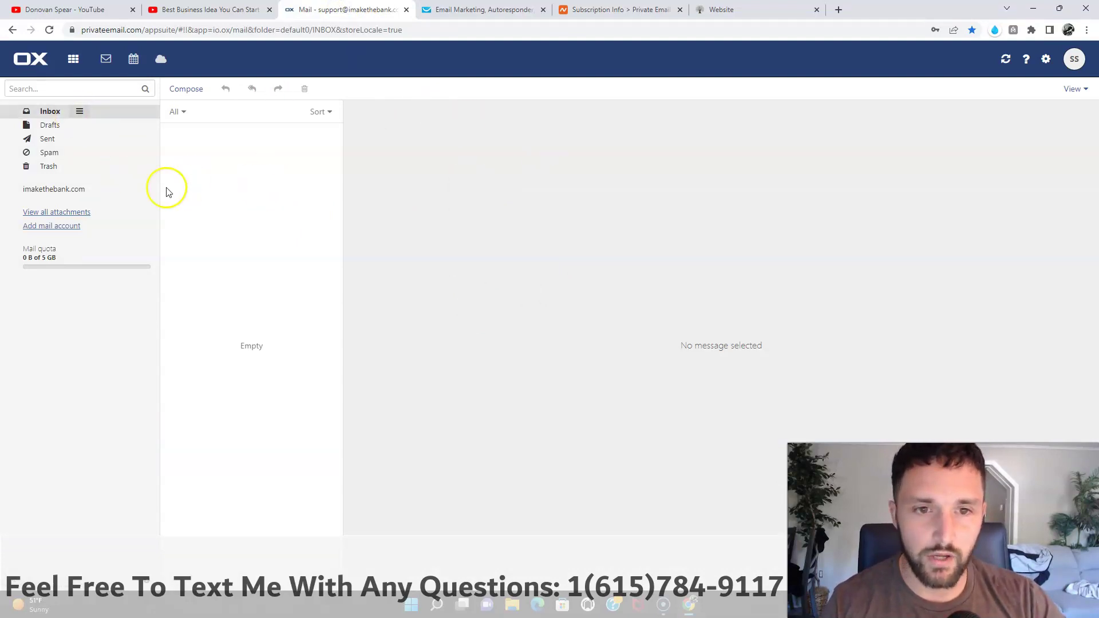
# Step: Look over the still-empty Private Email inbox, then return to the GetResponse Email Marketing tab
pyautogui.click(187, 149)
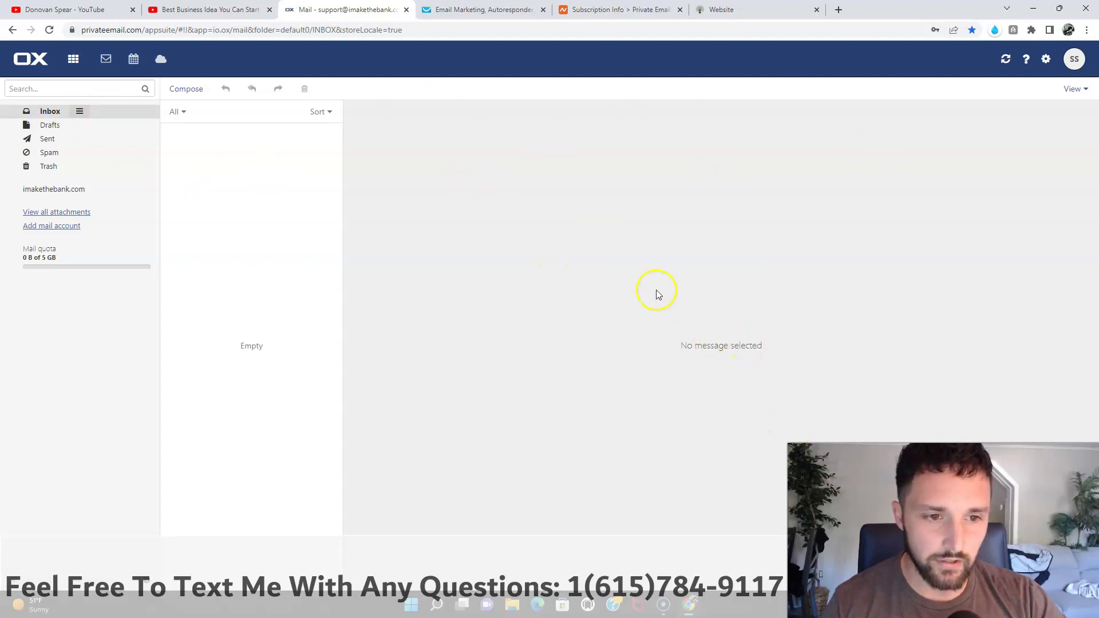
pyautogui.moveTo(656, 306); pyautogui.dragTo(788, 296)
pyautogui.click(683, 301)
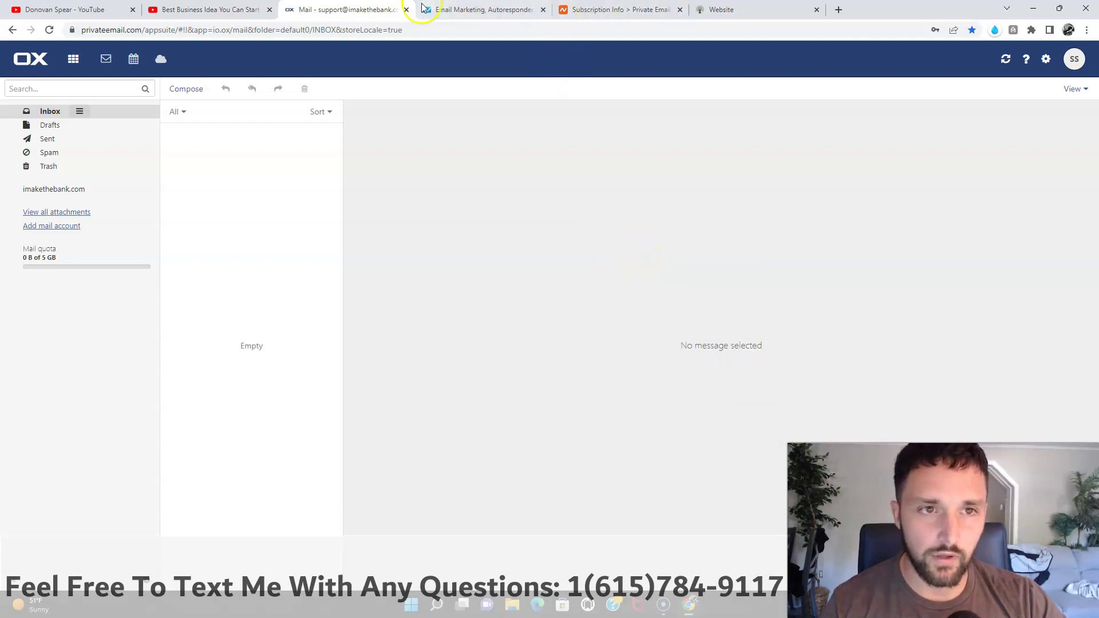
pyautogui.click(490, 10)
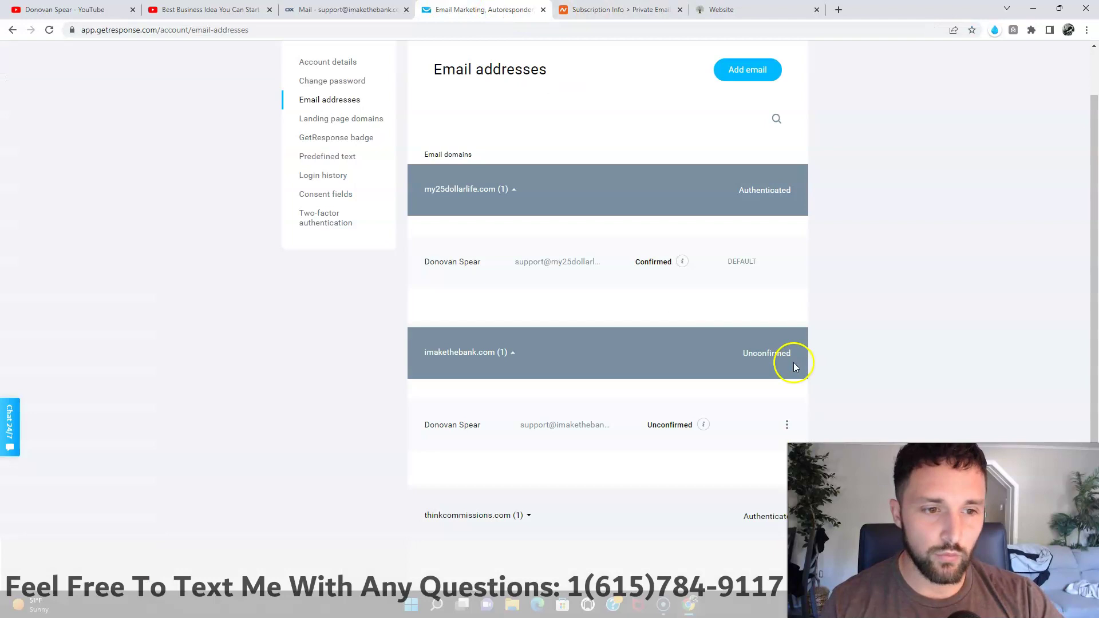
# Step: Collapse my25dollarlife.com and expand thinkcommissions.com to check its Confirmed support address
pyautogui.click(787, 427)
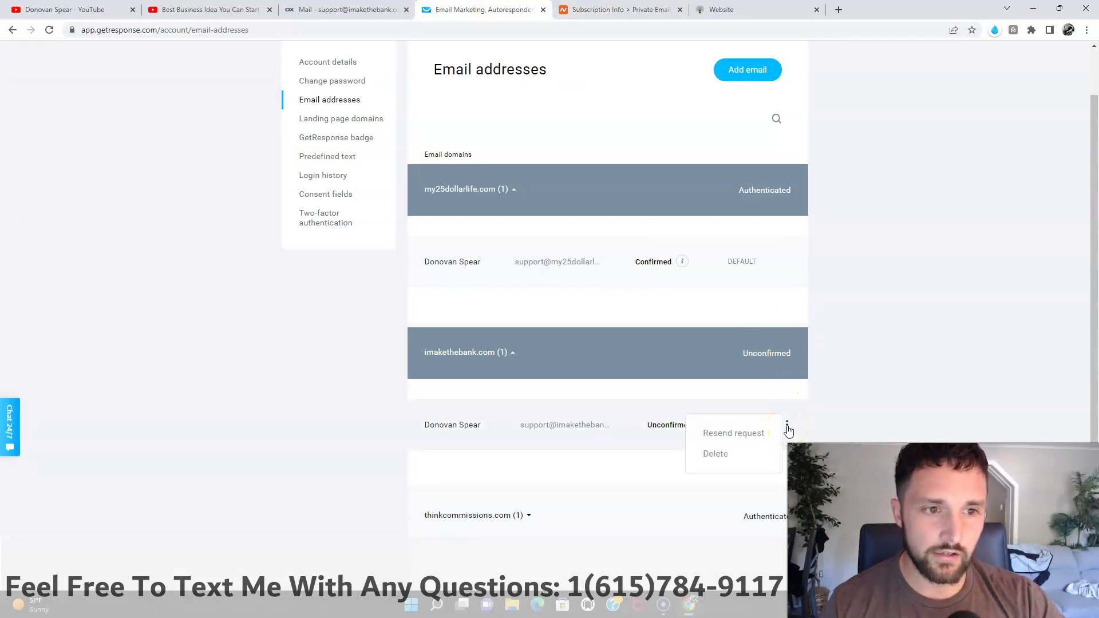
pyautogui.click(456, 195)
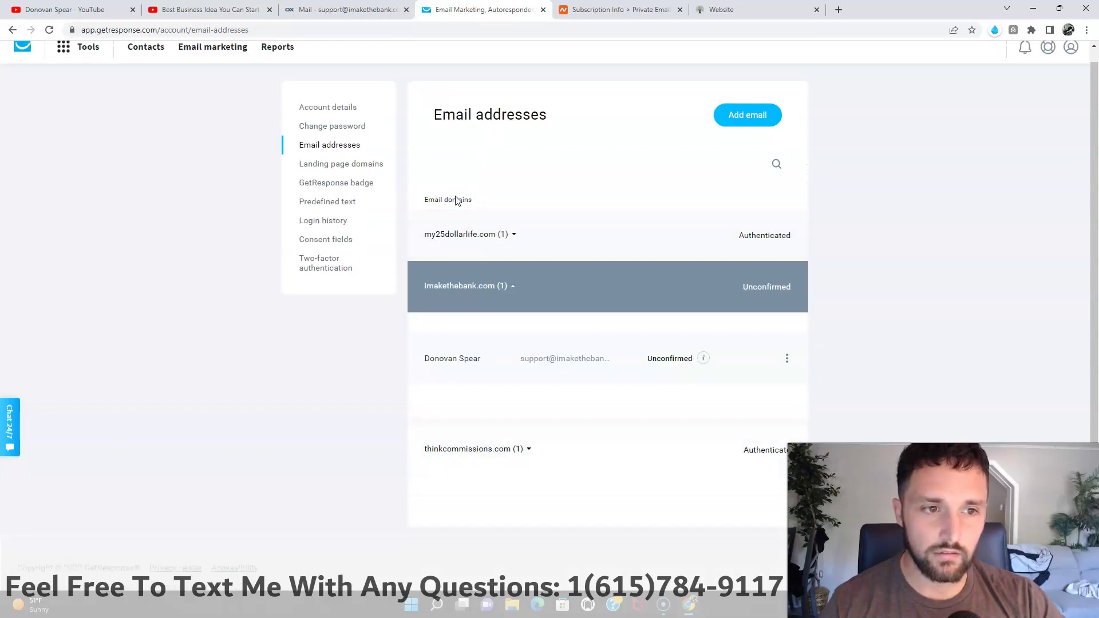
pyautogui.click(497, 455)
pyautogui.scroll(-1, 497, 456)
pyautogui.click(787, 476)
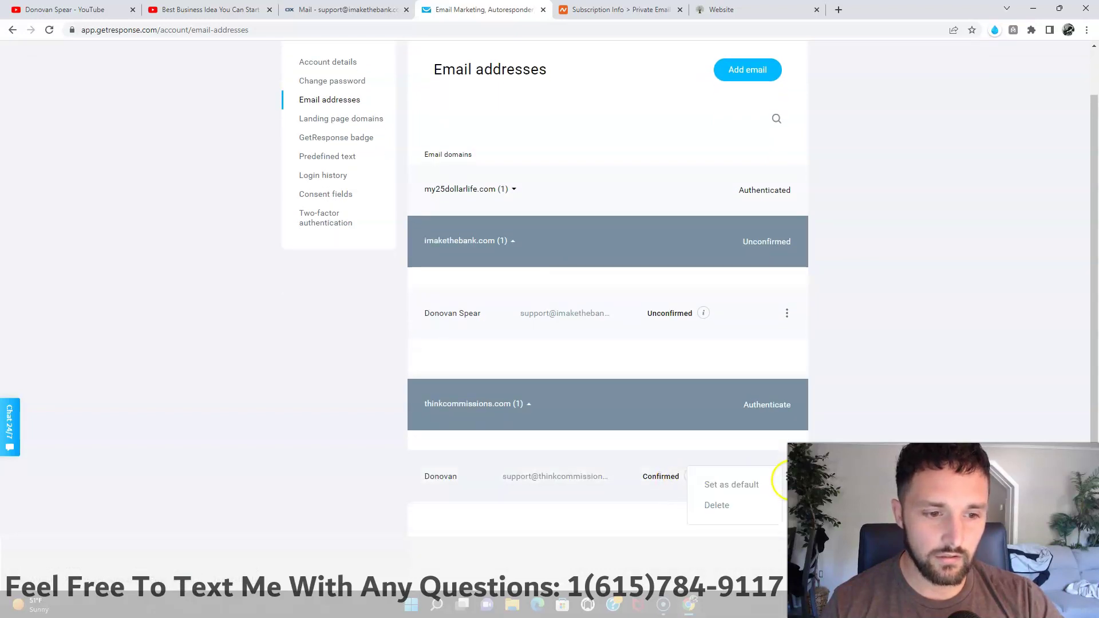
pyautogui.click(755, 485)
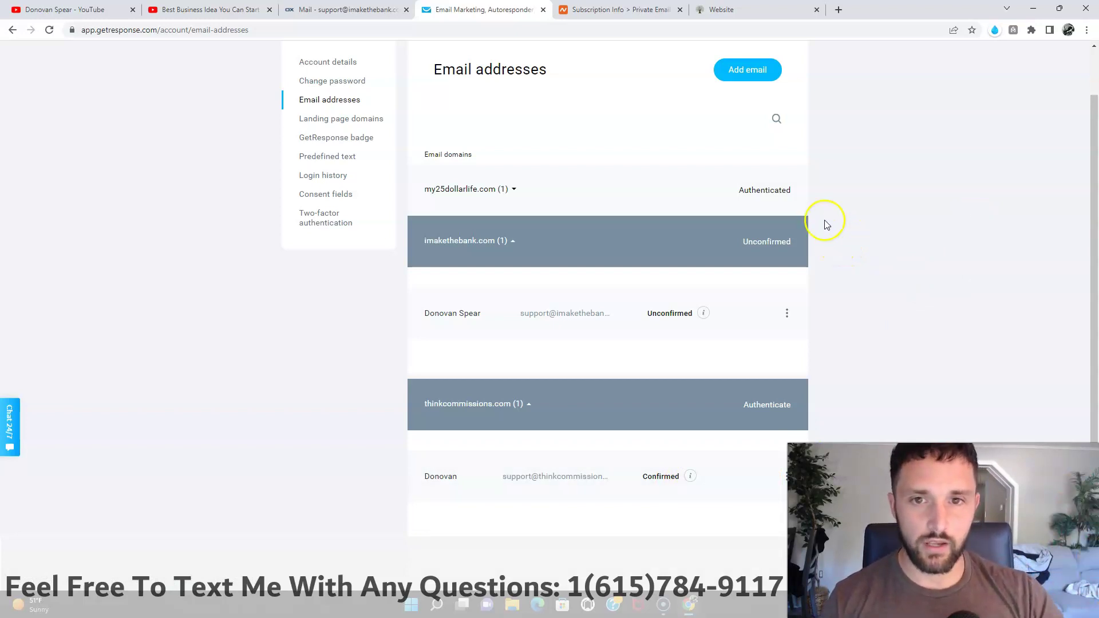
pyautogui.scroll(1, 460, 281)
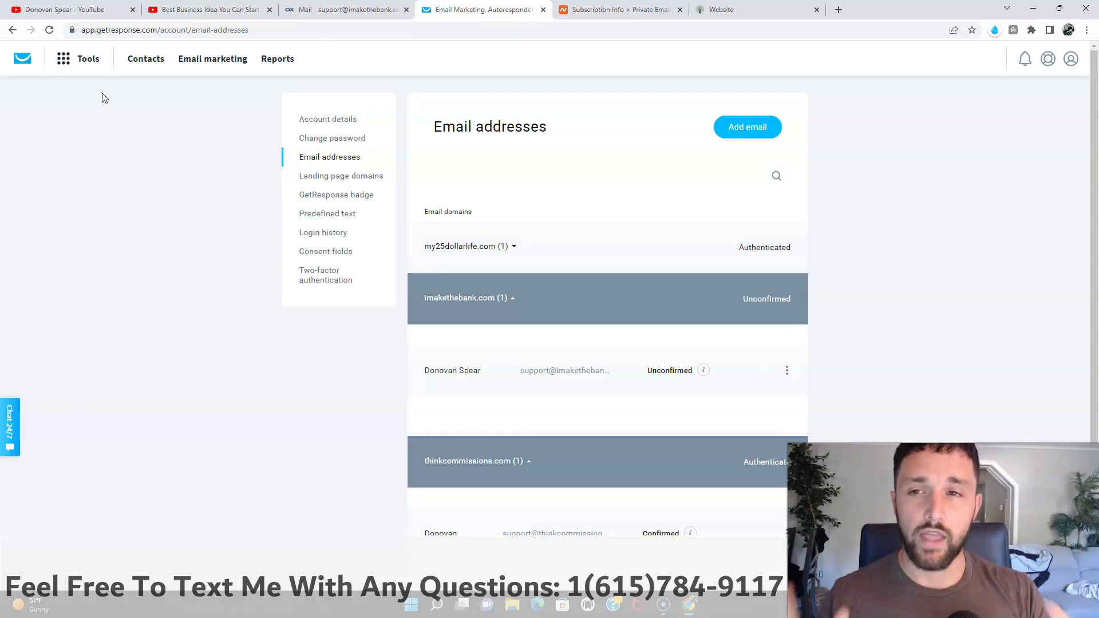
# Step: Go to Tools > Contacts and open the options menu of the My $25 Dollar Life list
pyautogui.click(92, 69)
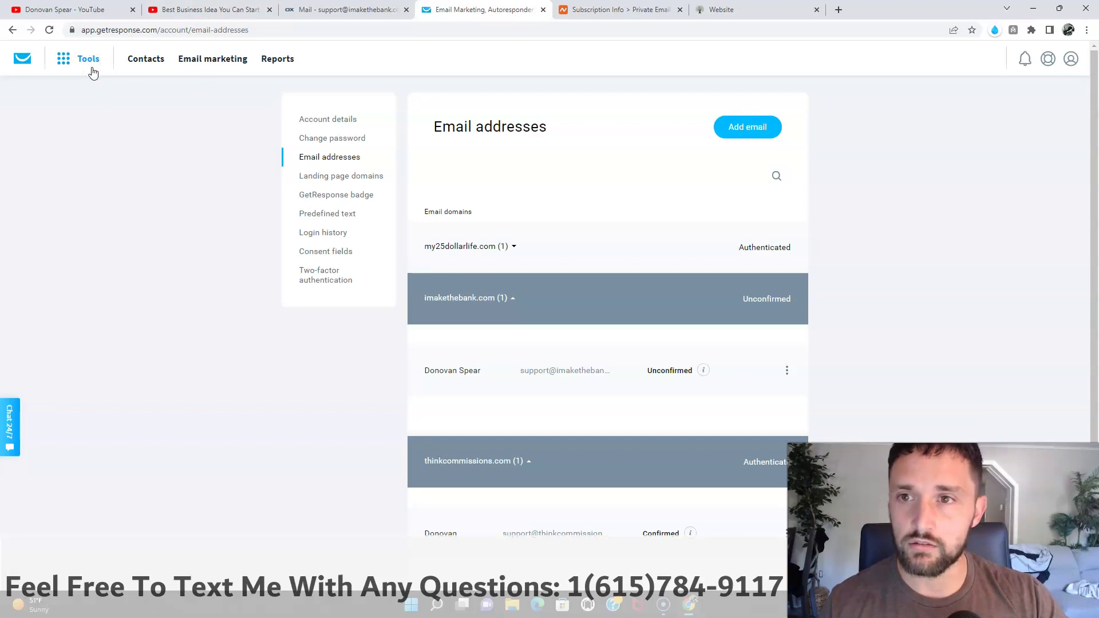
pyautogui.click(92, 69)
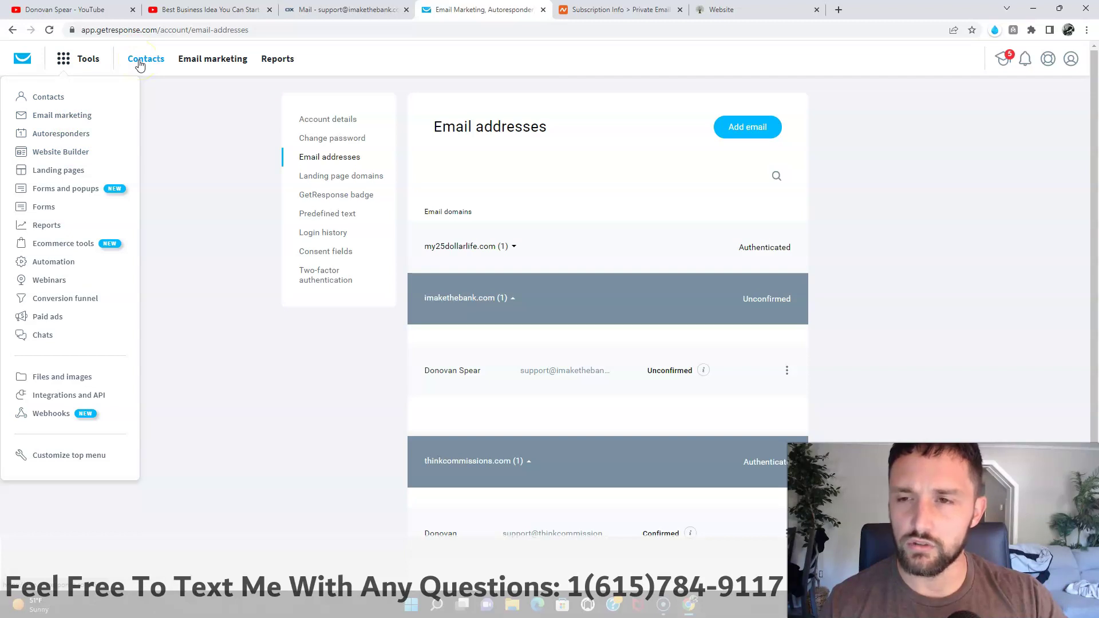
pyautogui.click(57, 98)
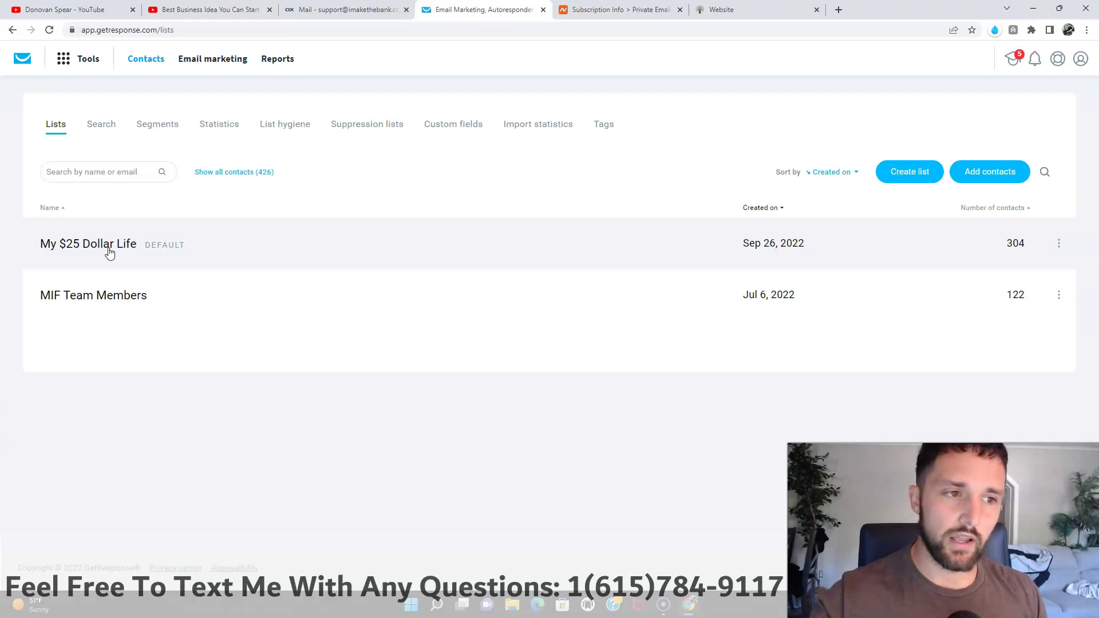
pyautogui.click(1060, 245)
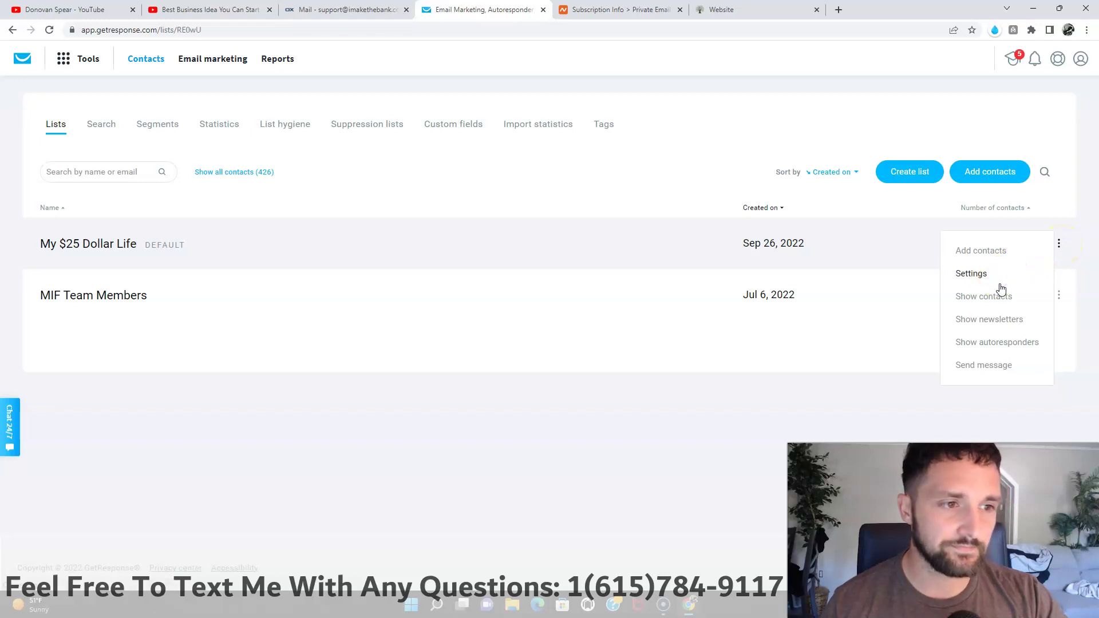
# Step: Open the list's Confirmation message settings and look over the From and Reply-to address choices
pyautogui.click(943, 249)
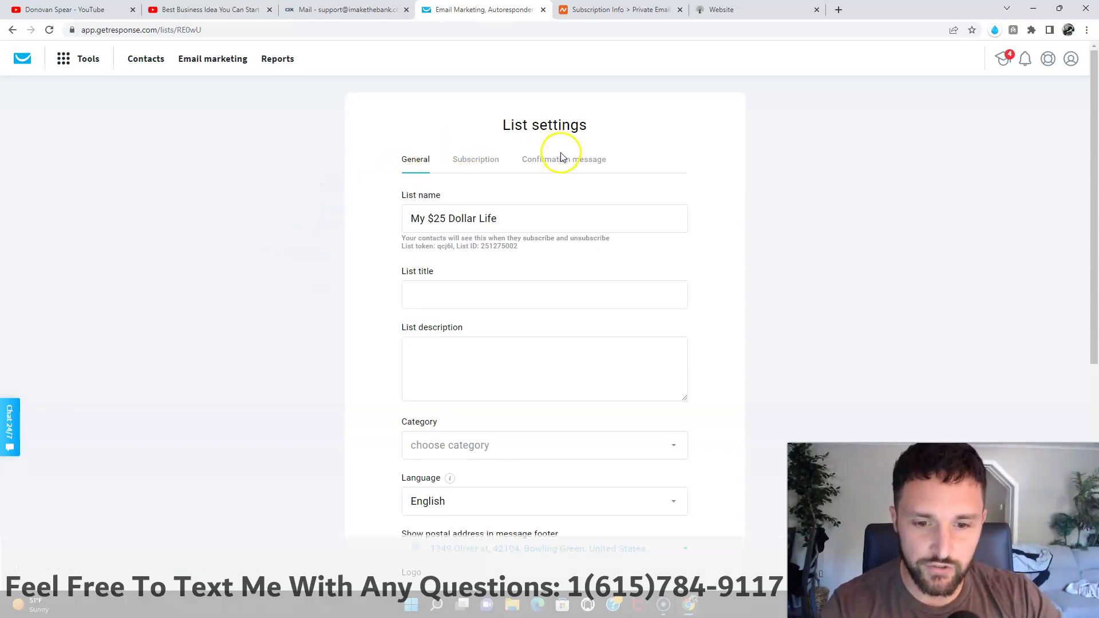
pyautogui.scroll(-1, 561, 158)
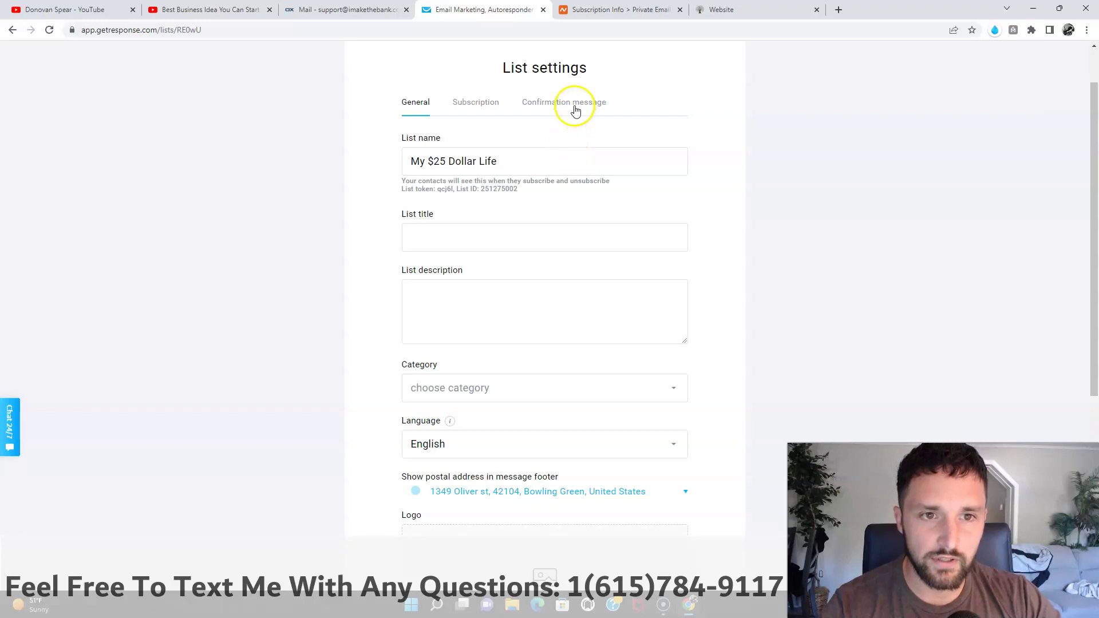
pyautogui.click(576, 108)
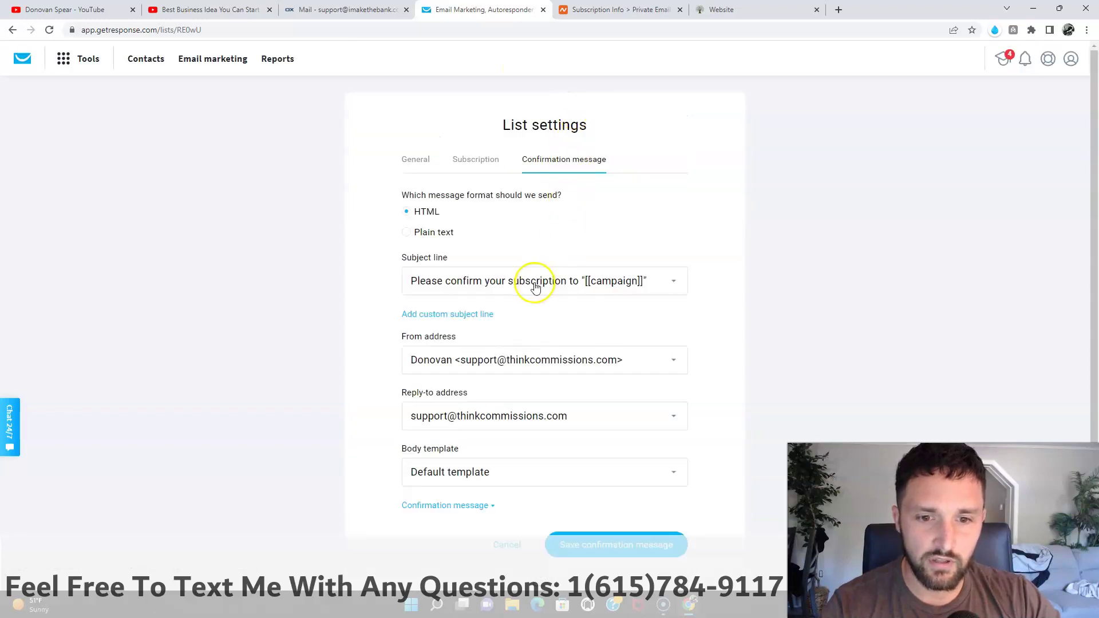
pyautogui.moveTo(398, 338); pyautogui.dragTo(467, 342)
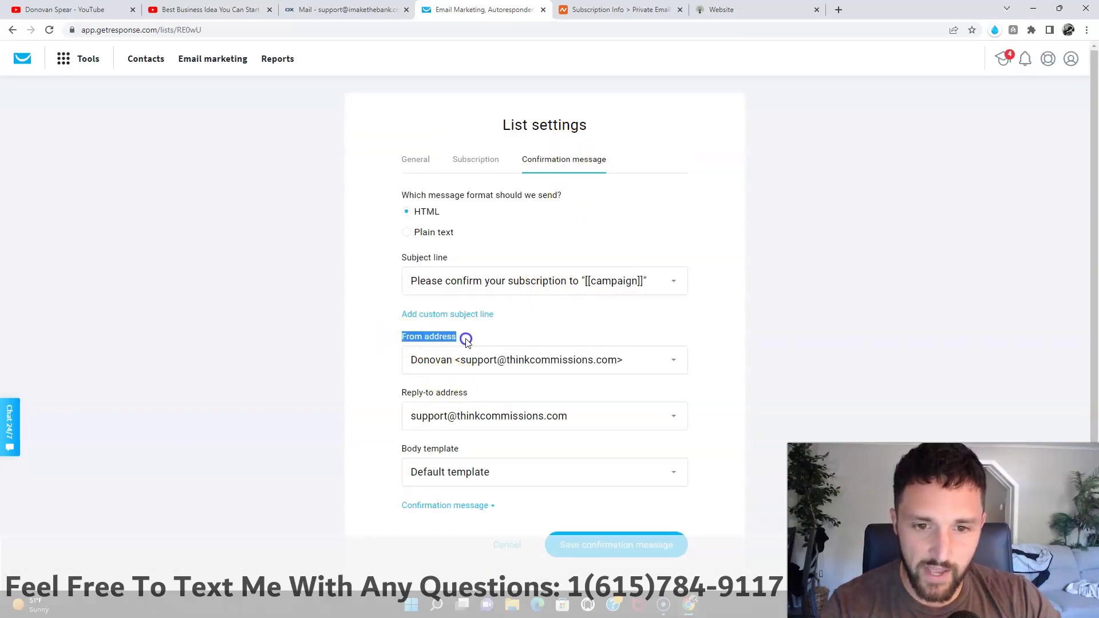
pyautogui.click(527, 357)
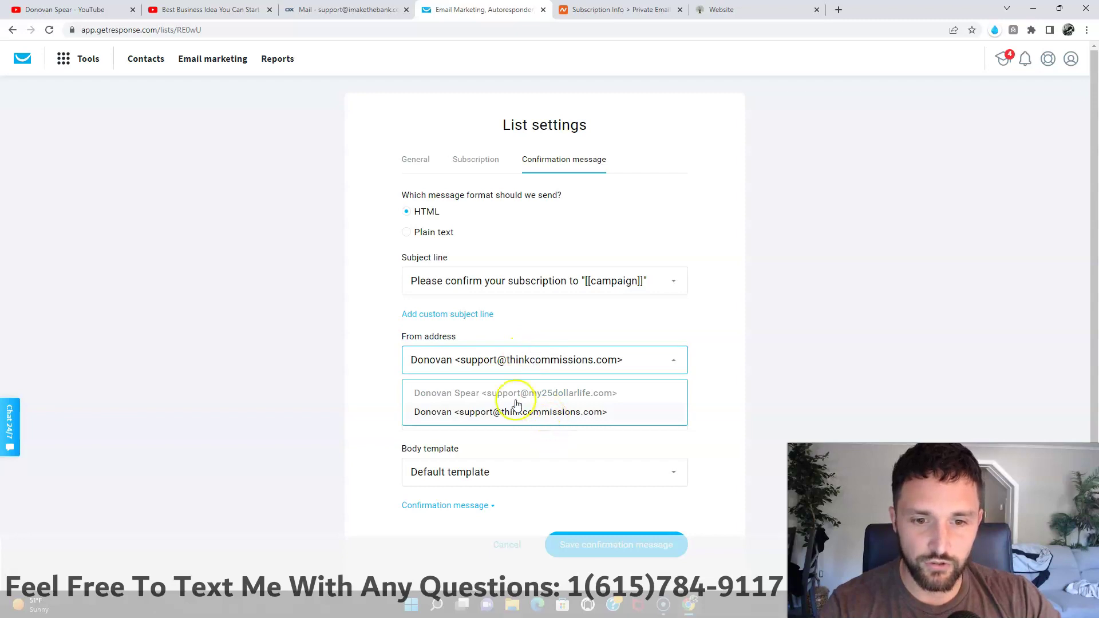
pyautogui.click(368, 358)
pyautogui.click(485, 421)
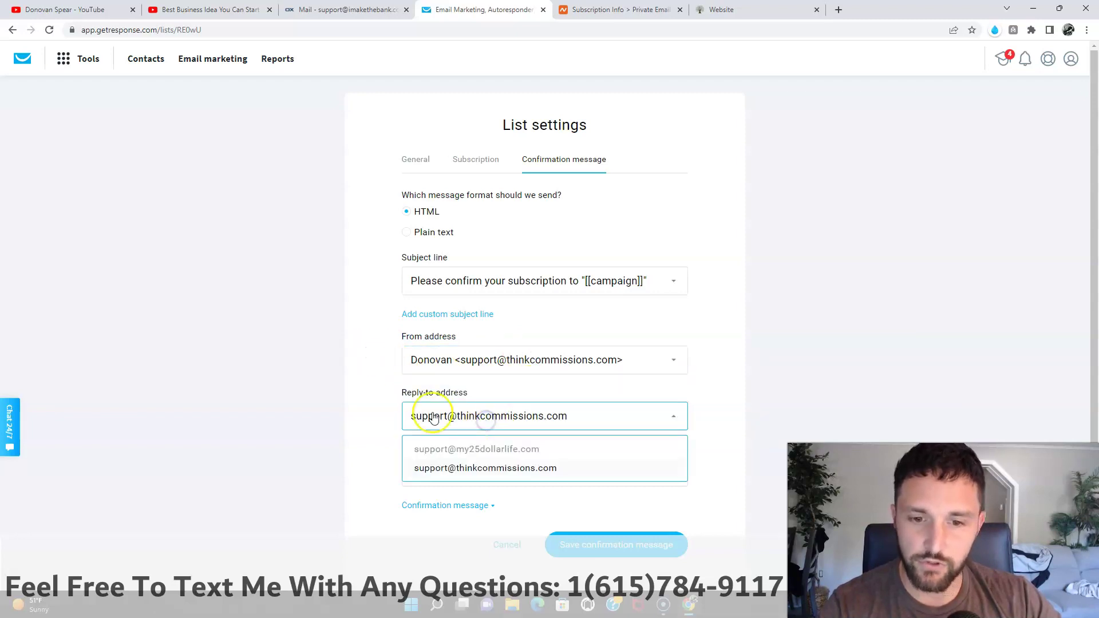
pyautogui.click(374, 398)
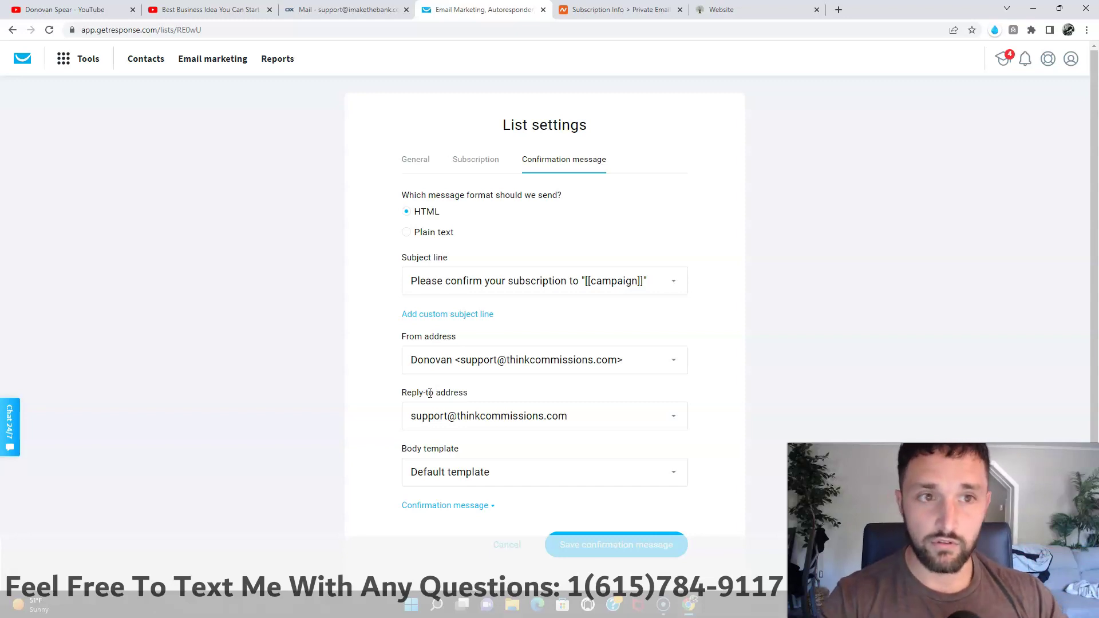
pyautogui.click(570, 410)
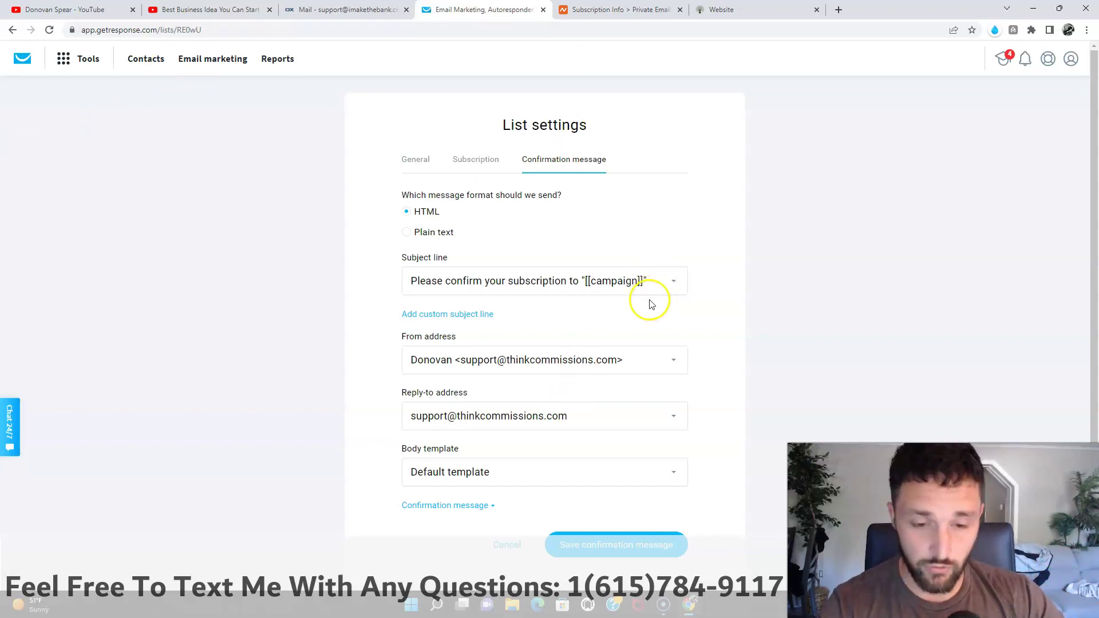
# Step: Set From and Reply-to to the my25dollarlife.com support address and save the confirmation message
pyautogui.click(596, 371)
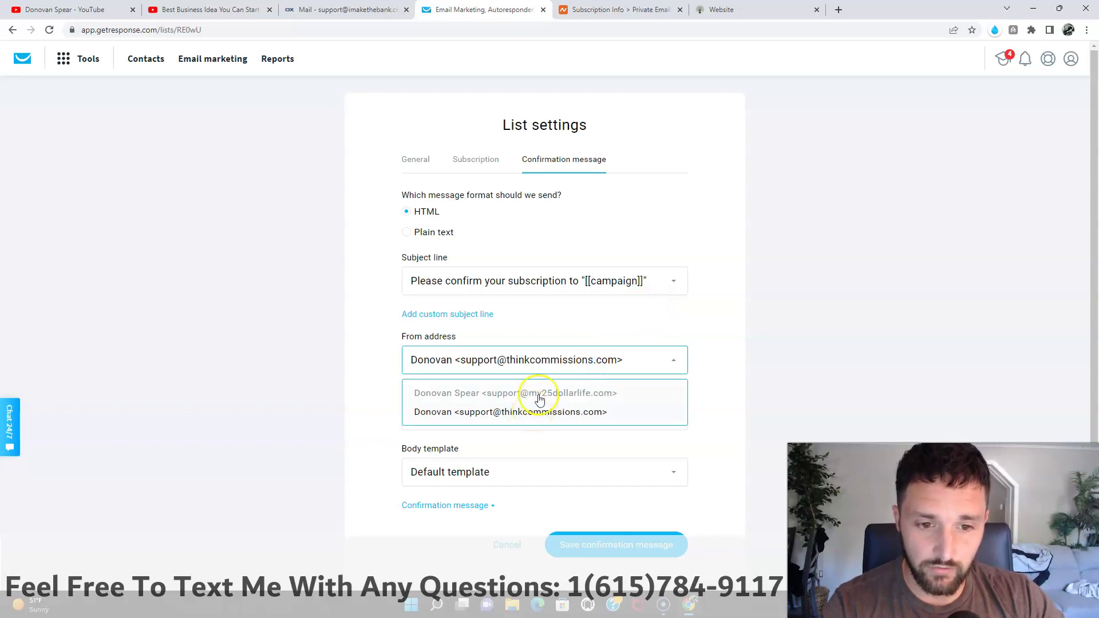
pyautogui.click(539, 396)
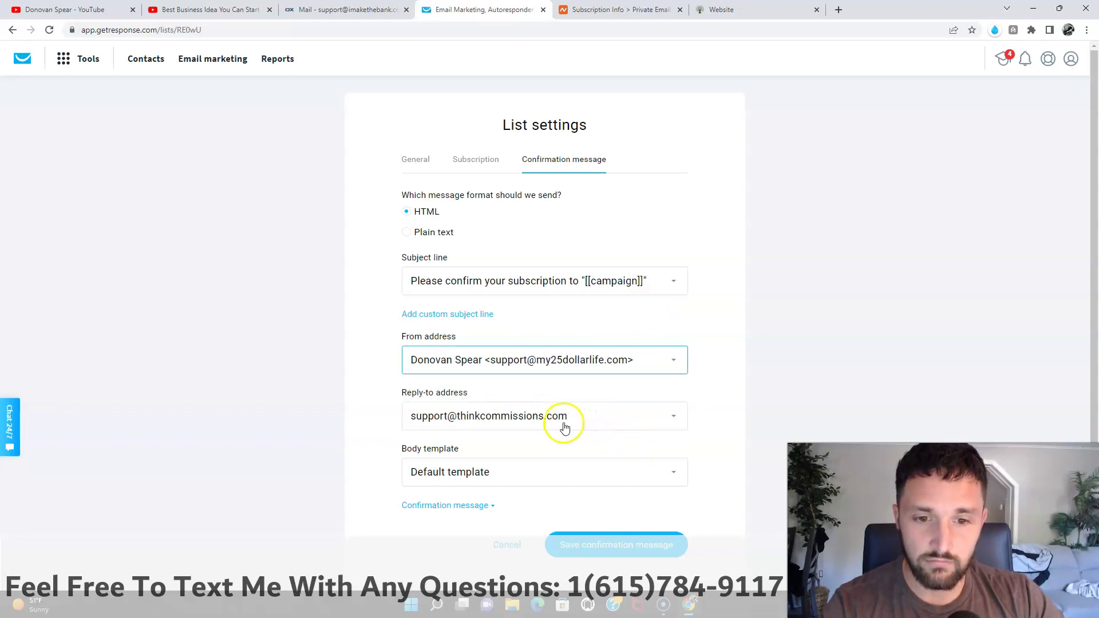
pyautogui.click(565, 428)
pyautogui.click(535, 449)
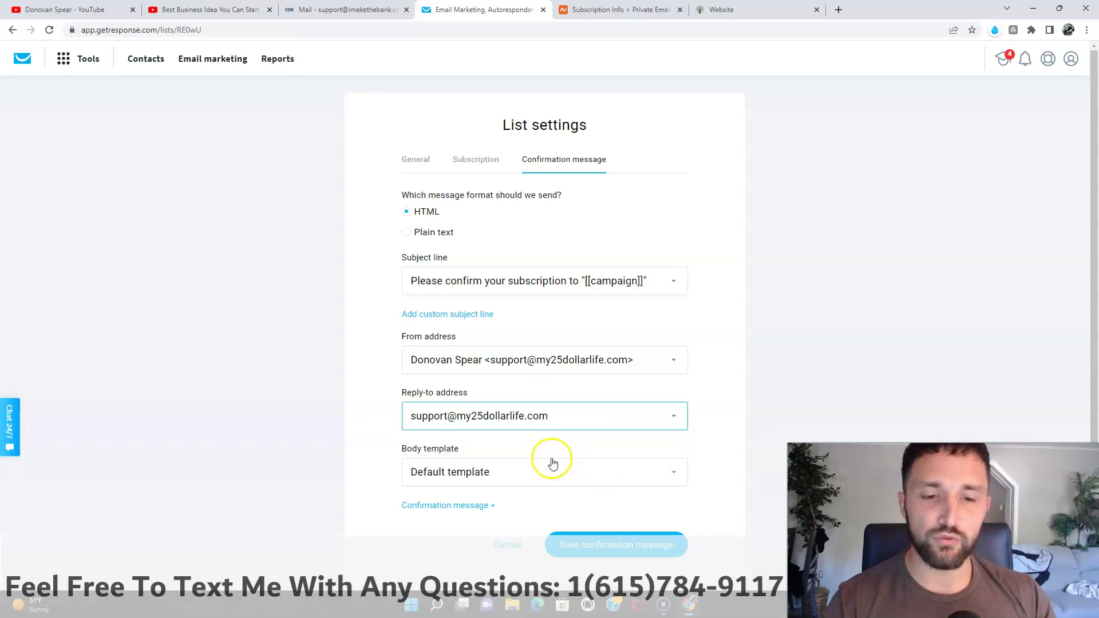
pyautogui.click(618, 544)
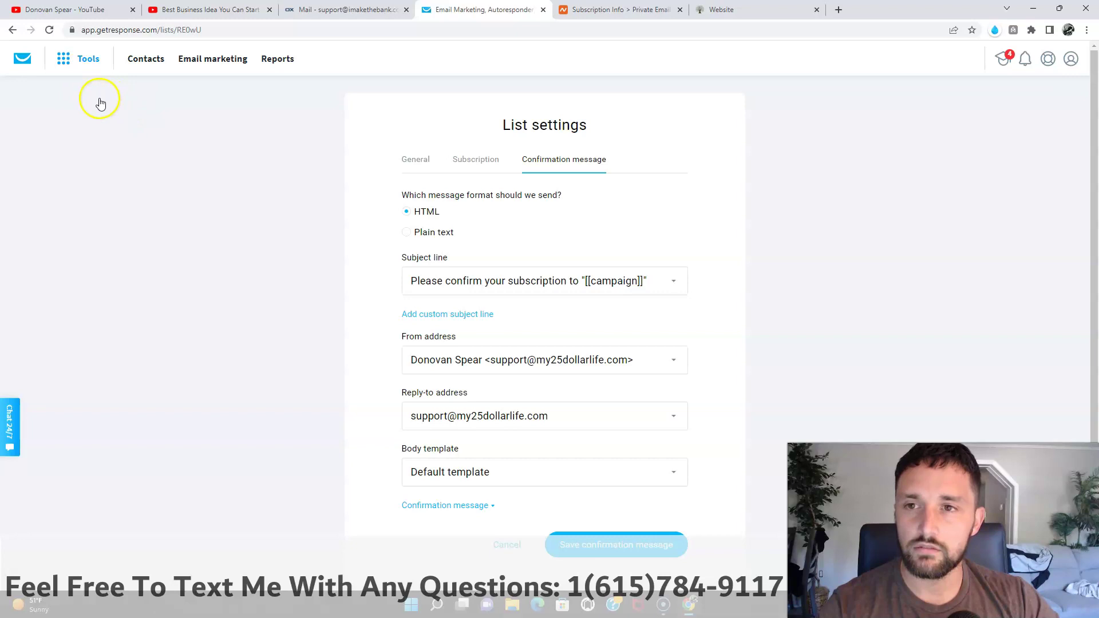
pyautogui.click(84, 60)
# Step: Open Tools > Autoresponders, scroll the My $25 Dollar Life sequence, and glance at the funnel website tab
pyautogui.click(65, 135)
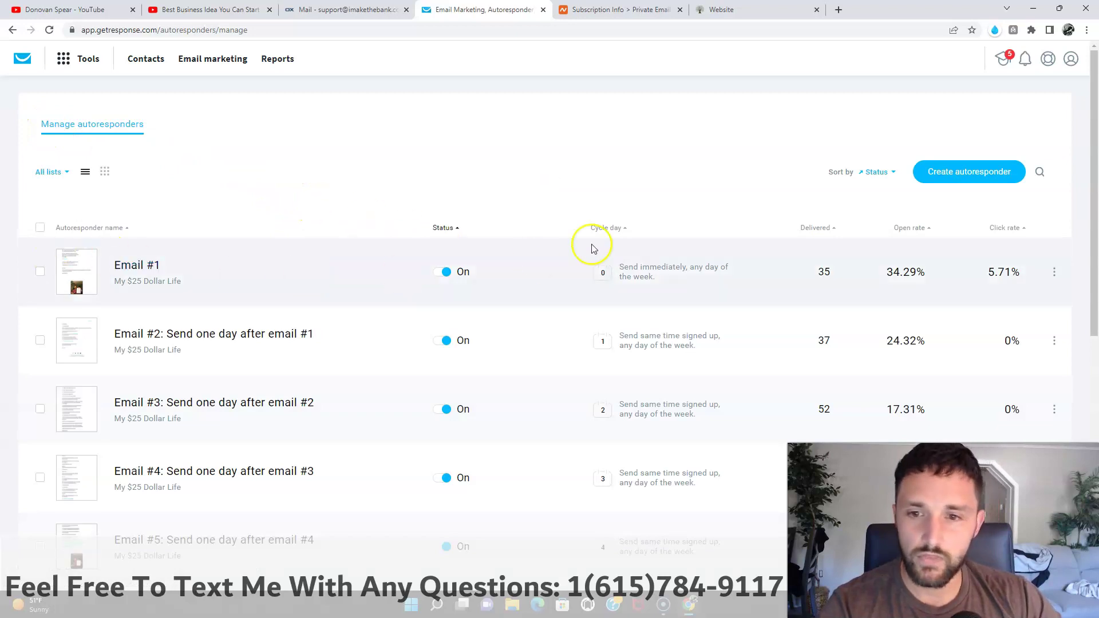
pyautogui.scroll(-2, 825, 274)
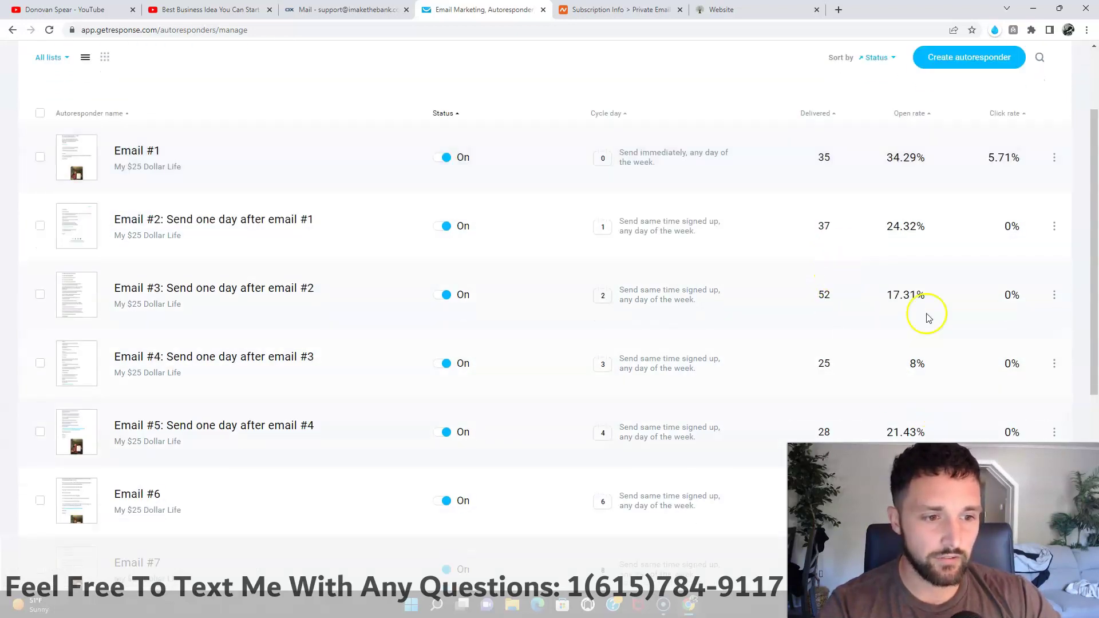
pyautogui.scroll(-3, 893, 430)
pyautogui.scroll(5, 866, 300)
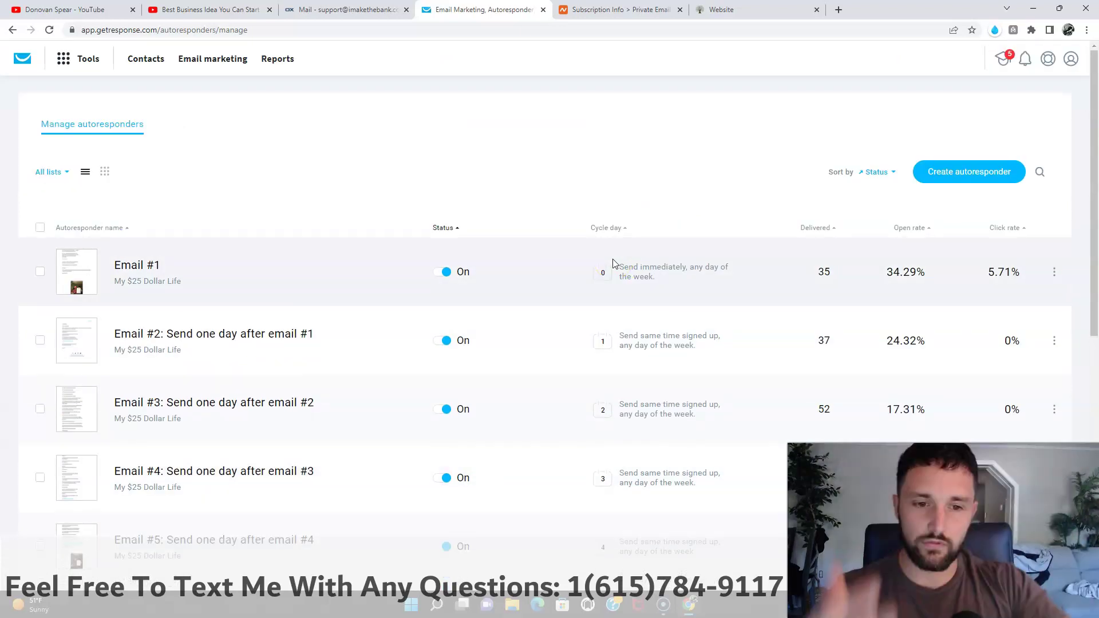
pyautogui.scroll(-3, 172, 277)
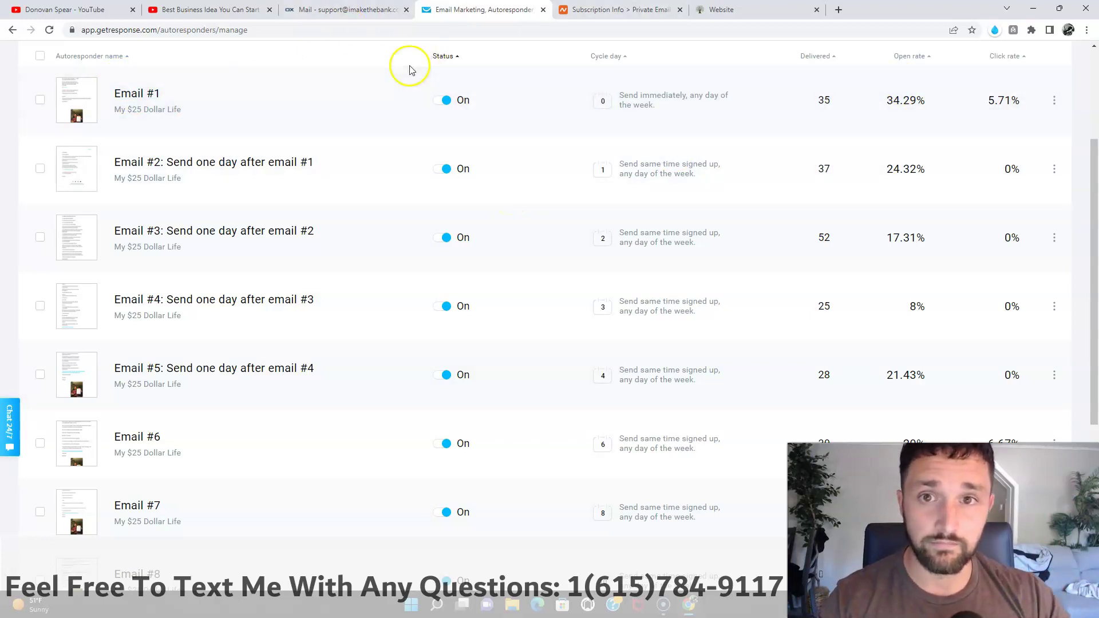
pyautogui.click(728, 10)
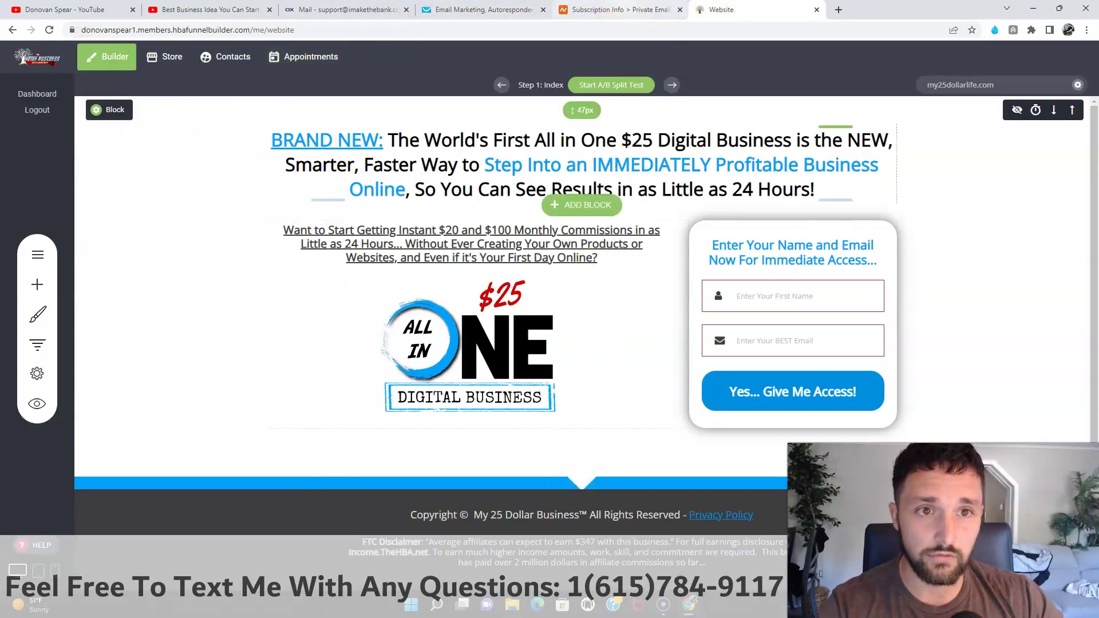
pyautogui.click(461, 12)
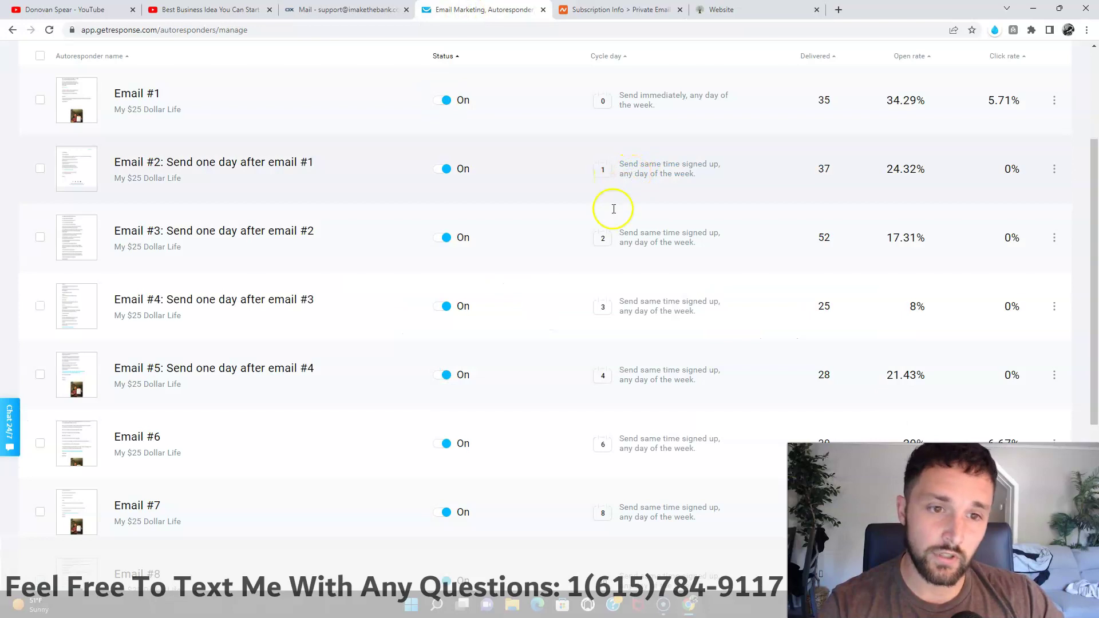
pyautogui.scroll(-1, 658, 240)
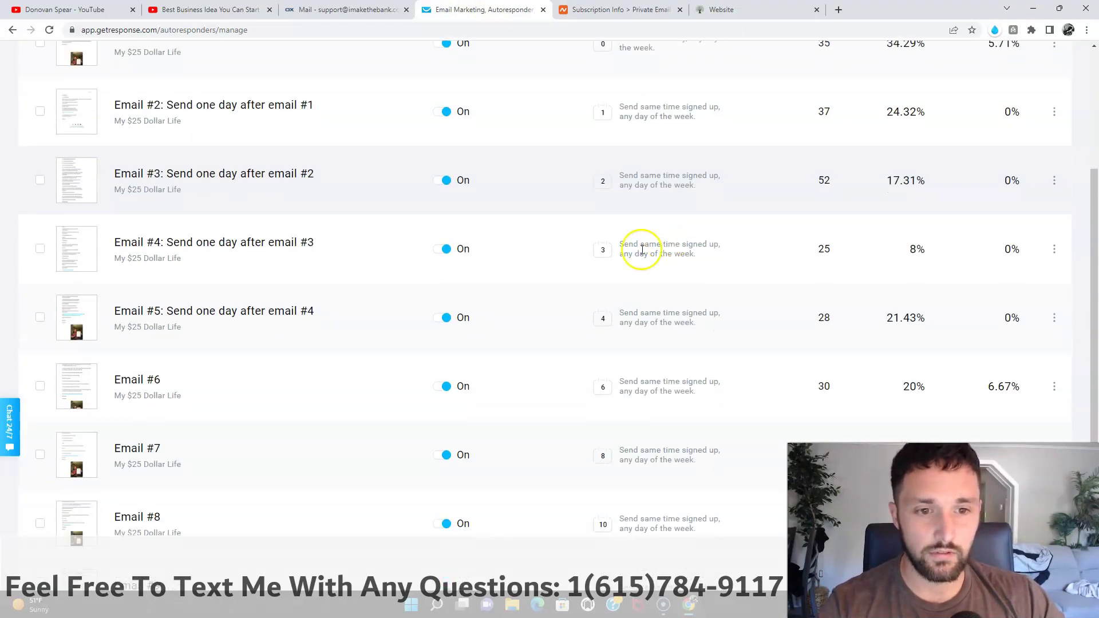
pyautogui.scroll(-1, 613, 315)
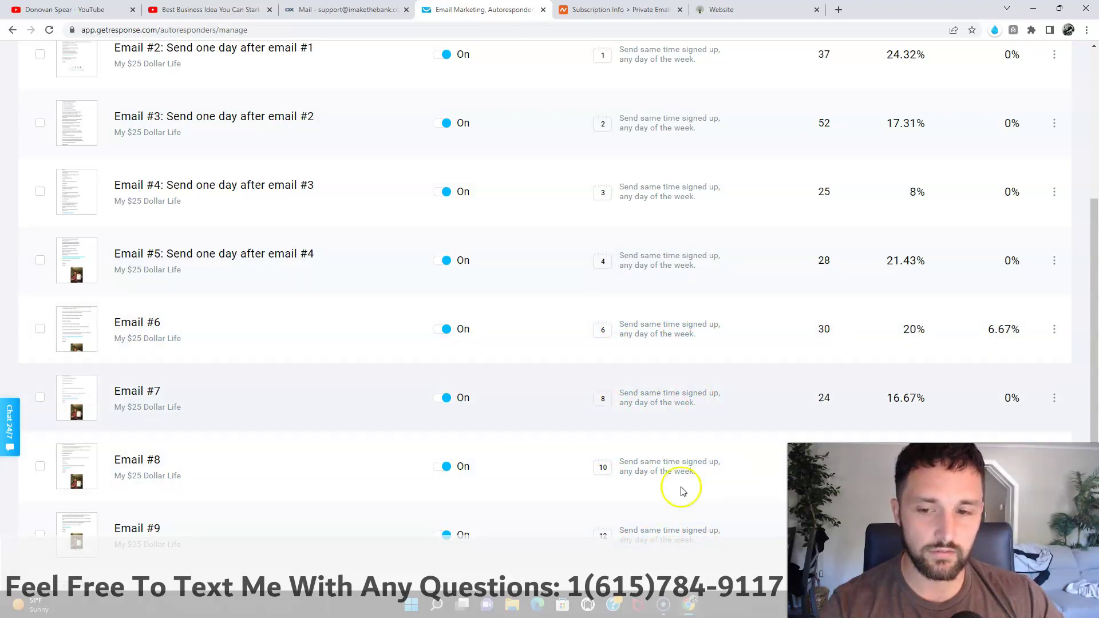
pyautogui.scroll(-3, 643, 436)
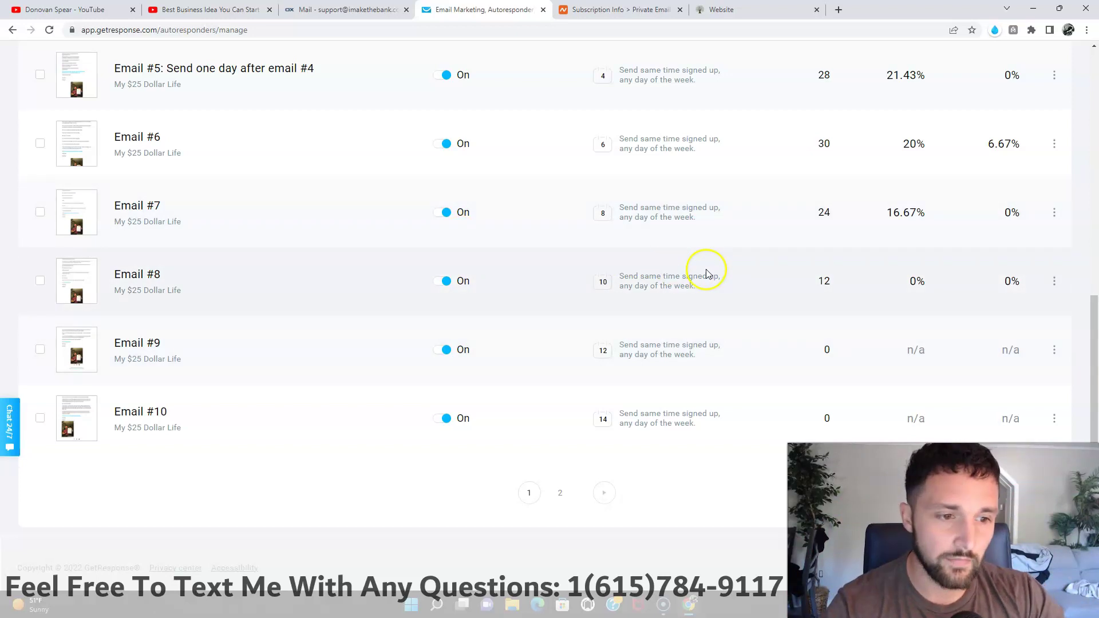
pyautogui.scroll(7, 664, 288)
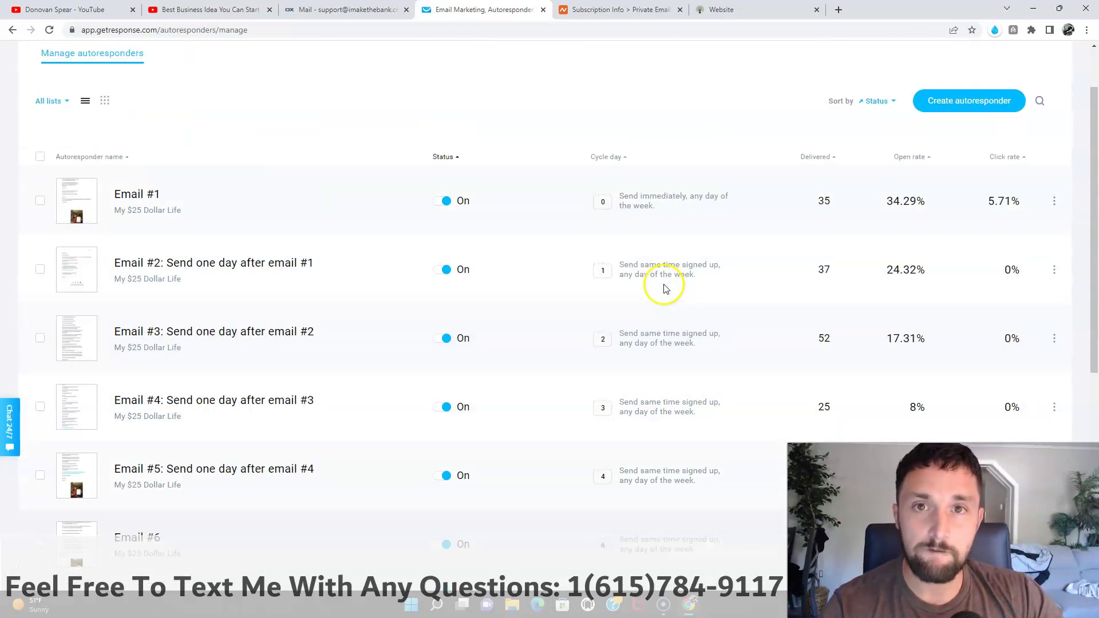
pyautogui.scroll(2, 664, 291)
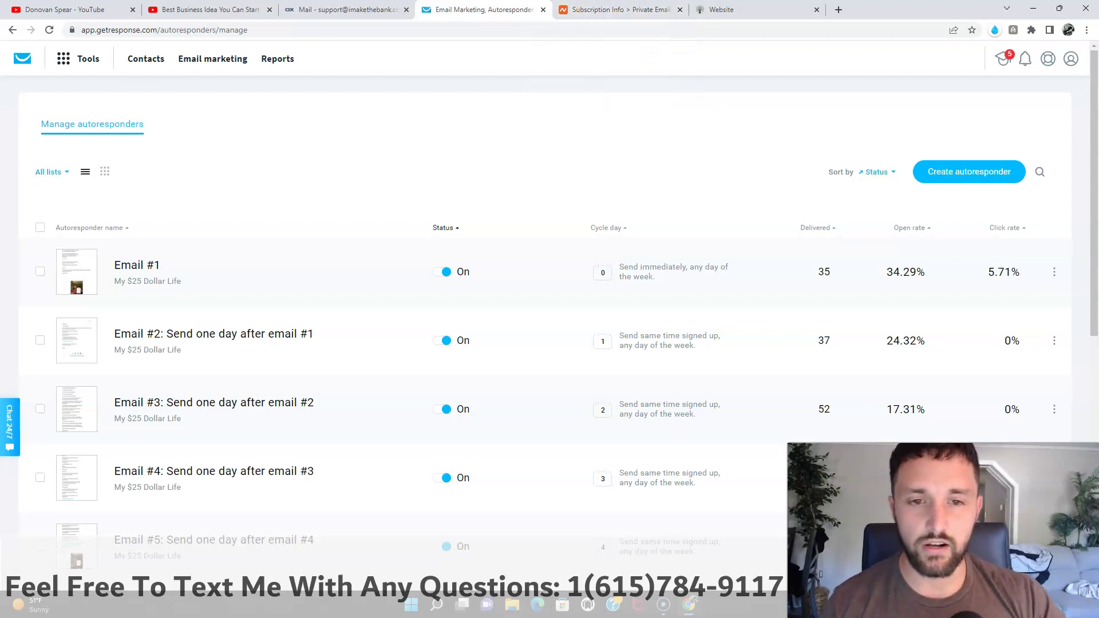
# Step: Reach the Account details page via Contacts and the profile menu's Manage account
pyautogui.click(143, 59)
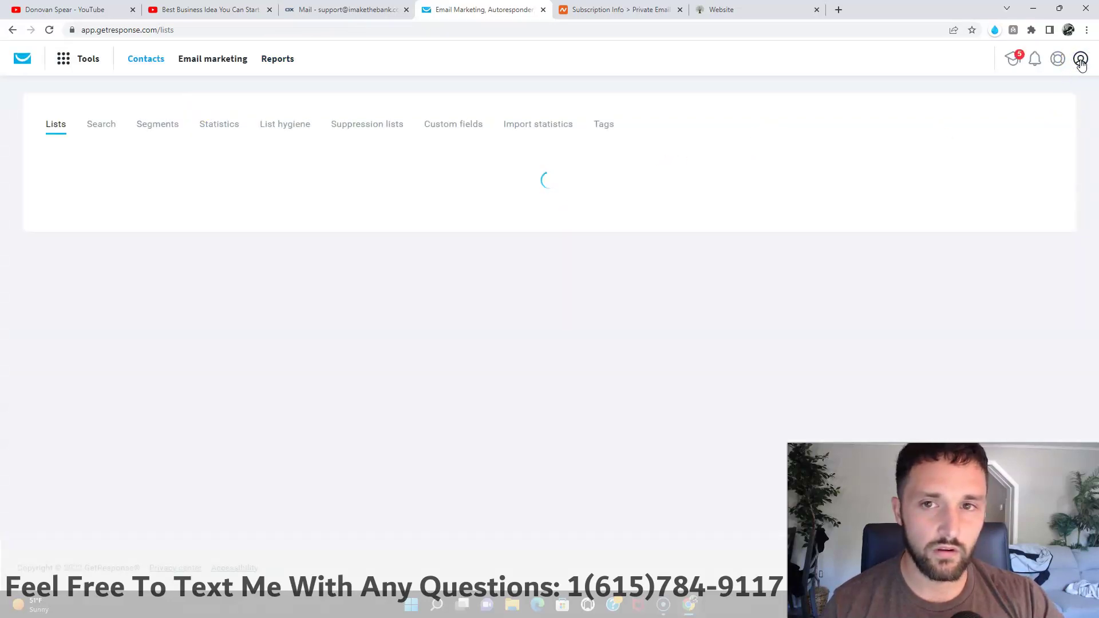
pyautogui.click(1081, 60)
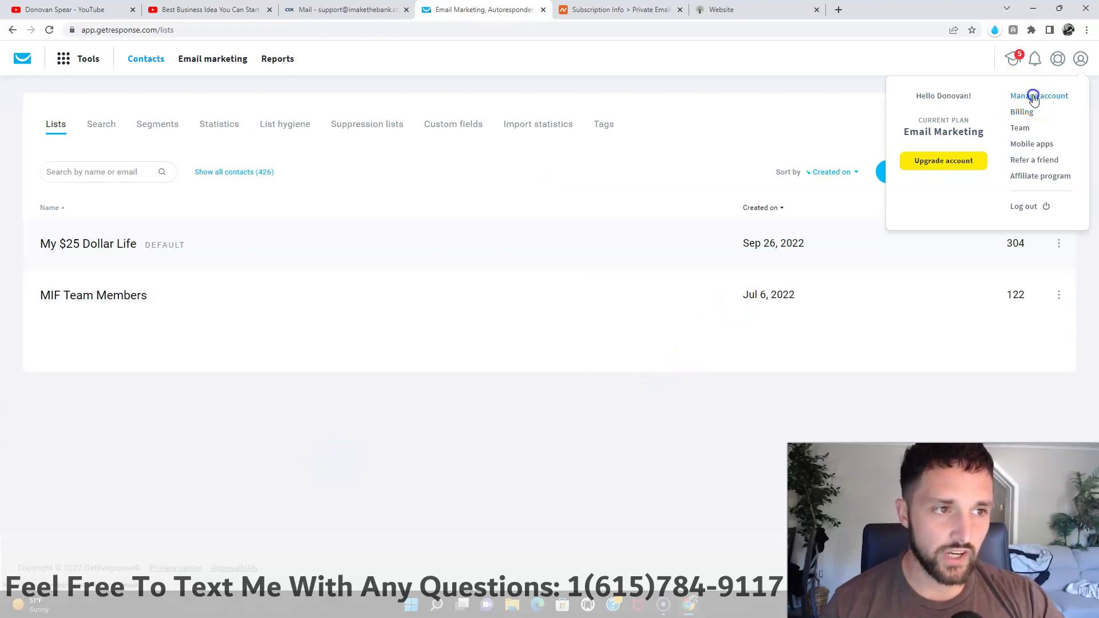
pyautogui.click(671, 243)
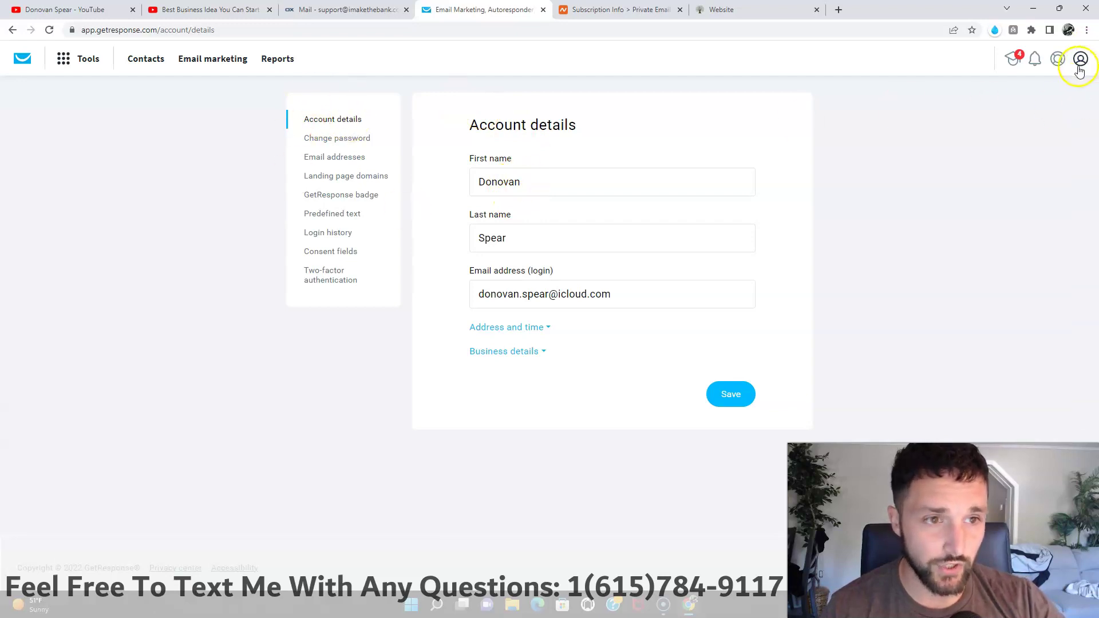
# Step: In Email addresses, expand my25dollarlife.com and imakethebank.com, checking the Unconfirmed imakethebank.com address options
pyautogui.click(344, 161)
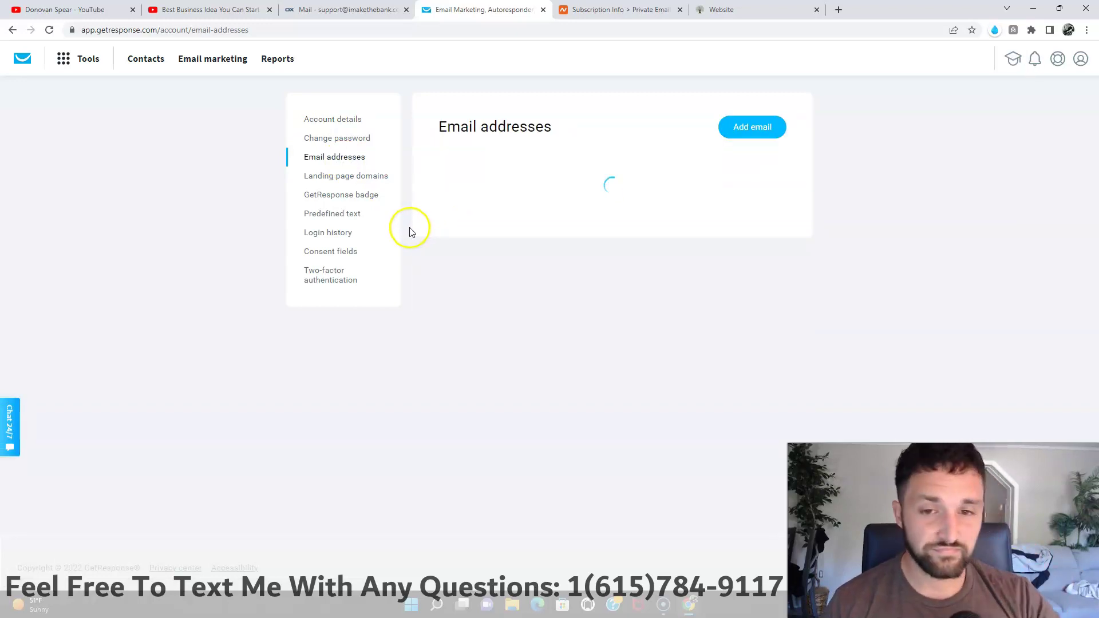
pyautogui.click(473, 227)
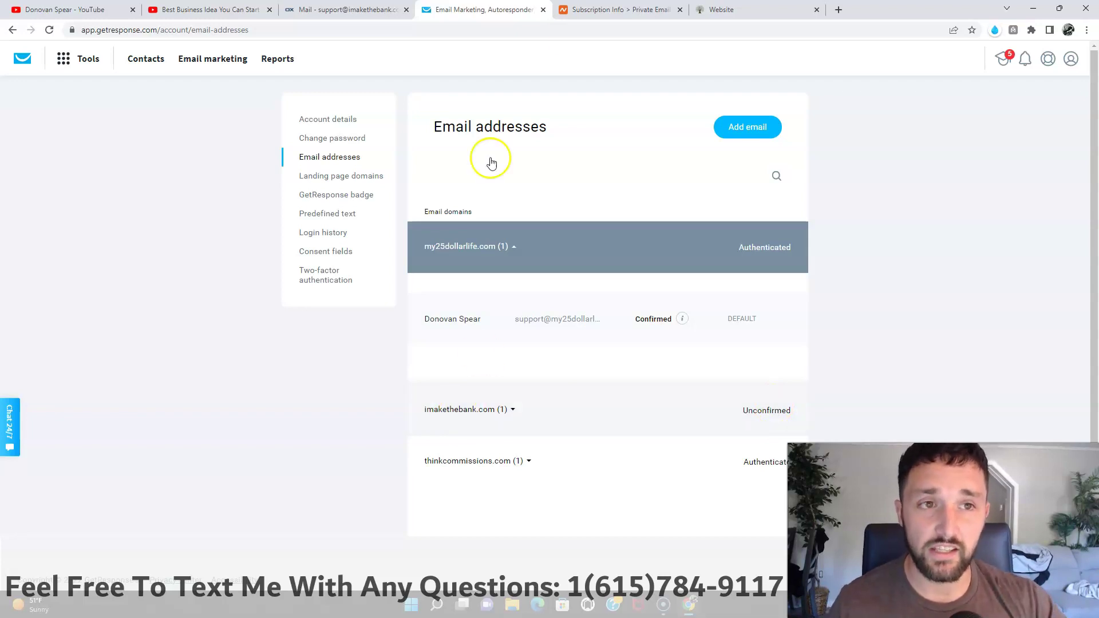
pyautogui.click(318, 12)
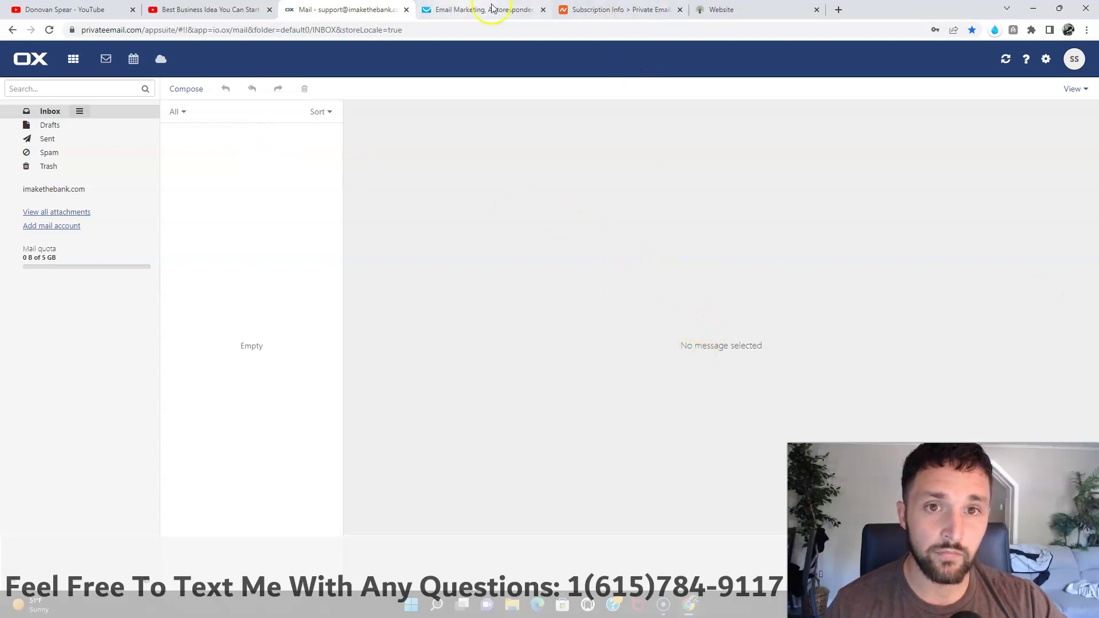
pyautogui.click(451, 14)
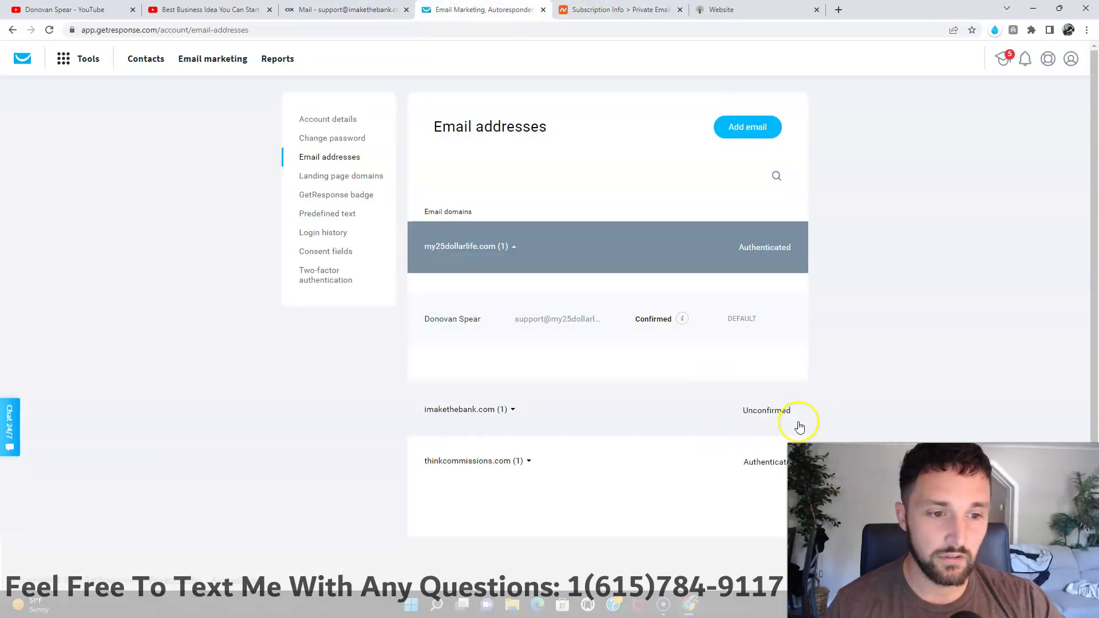
pyautogui.click(466, 413)
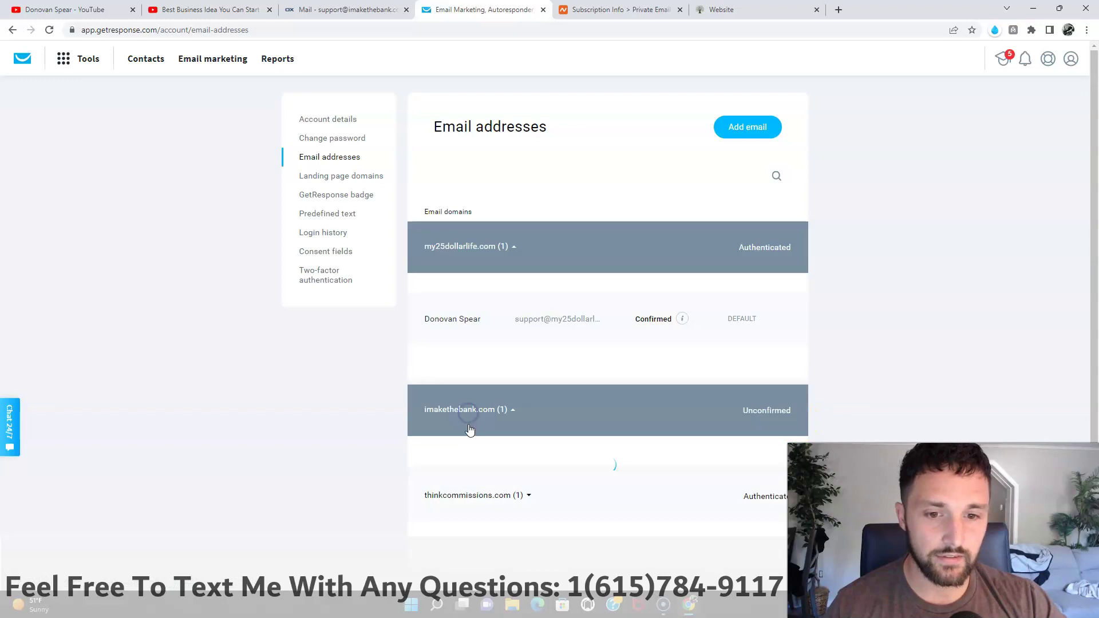
pyautogui.click(785, 487)
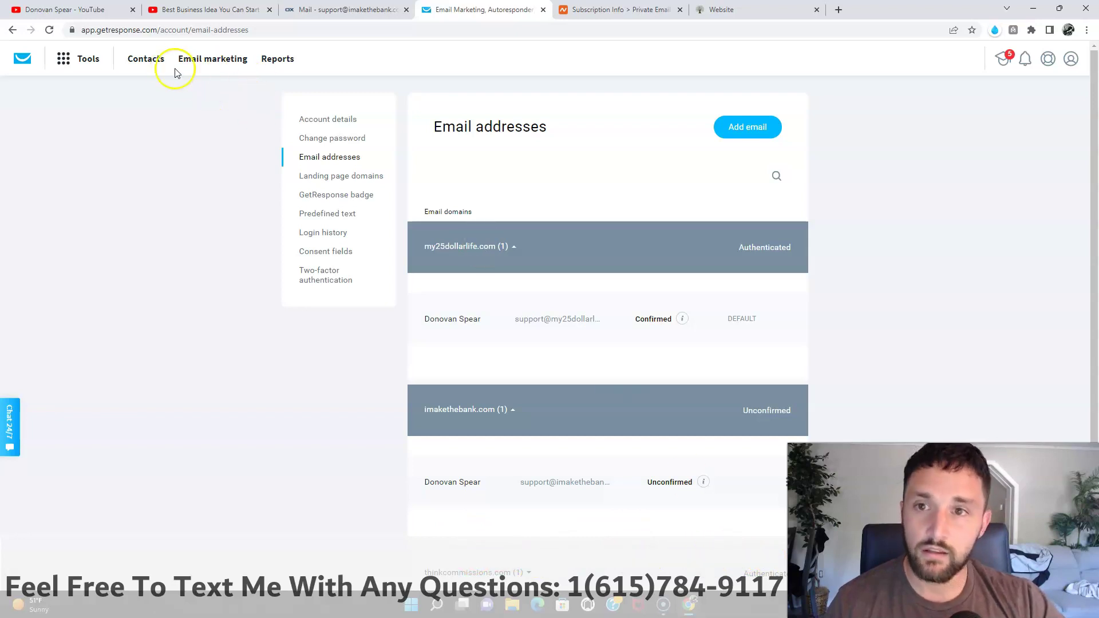
# Step: Open the My $25 Dollar Life list's Settings from Contacts > Lists
pyautogui.click(146, 61)
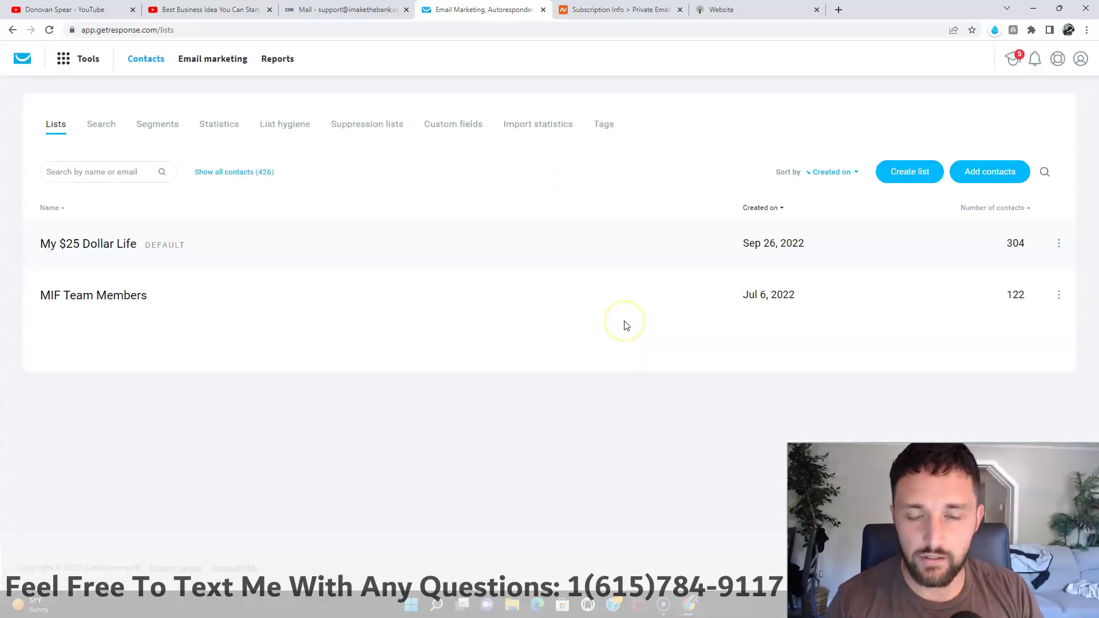
pyautogui.click(1059, 245)
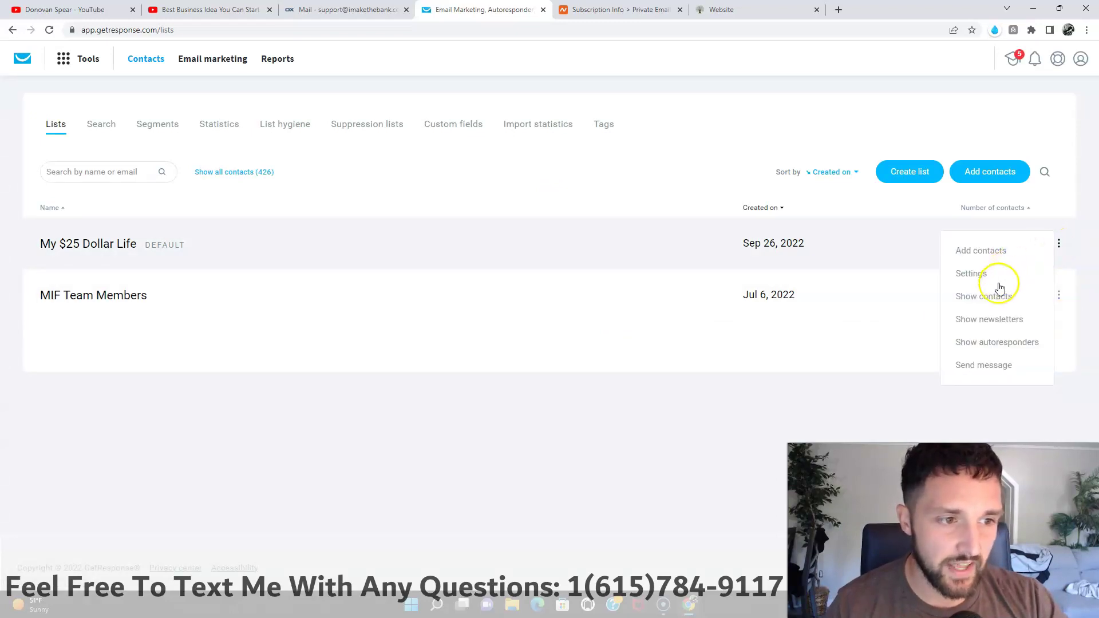
pyautogui.click(999, 287)
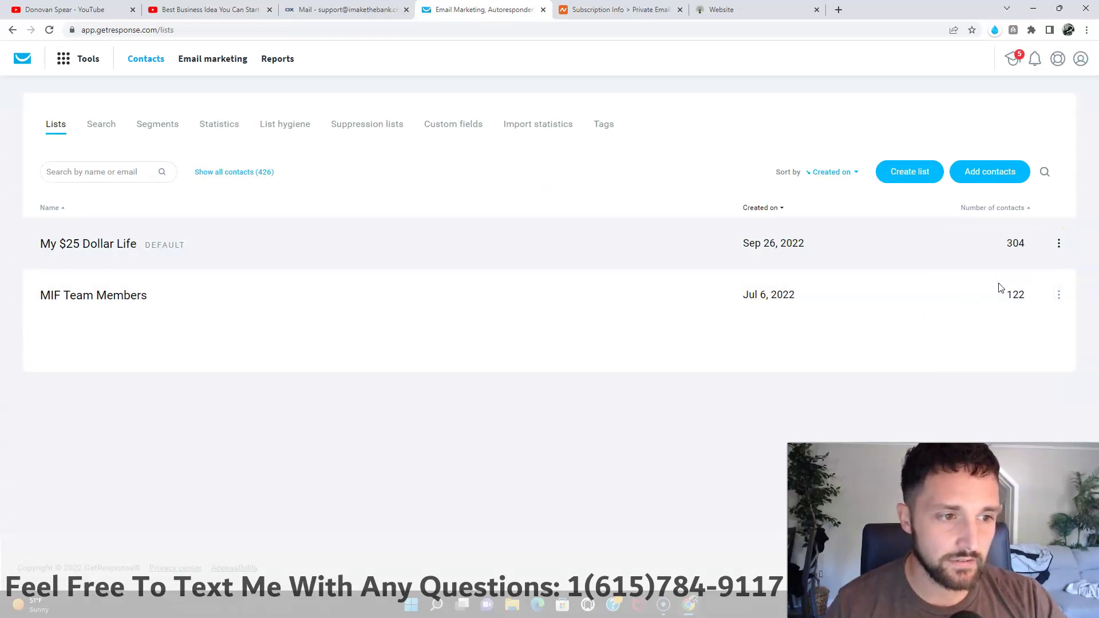
pyautogui.click(1058, 245)
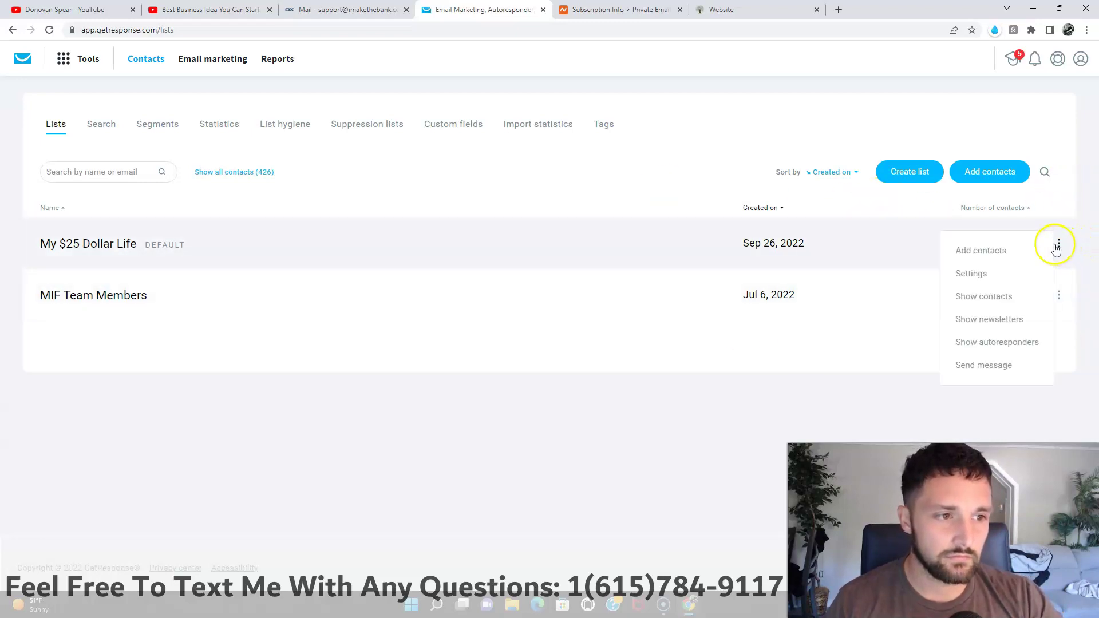
pyautogui.click(983, 275)
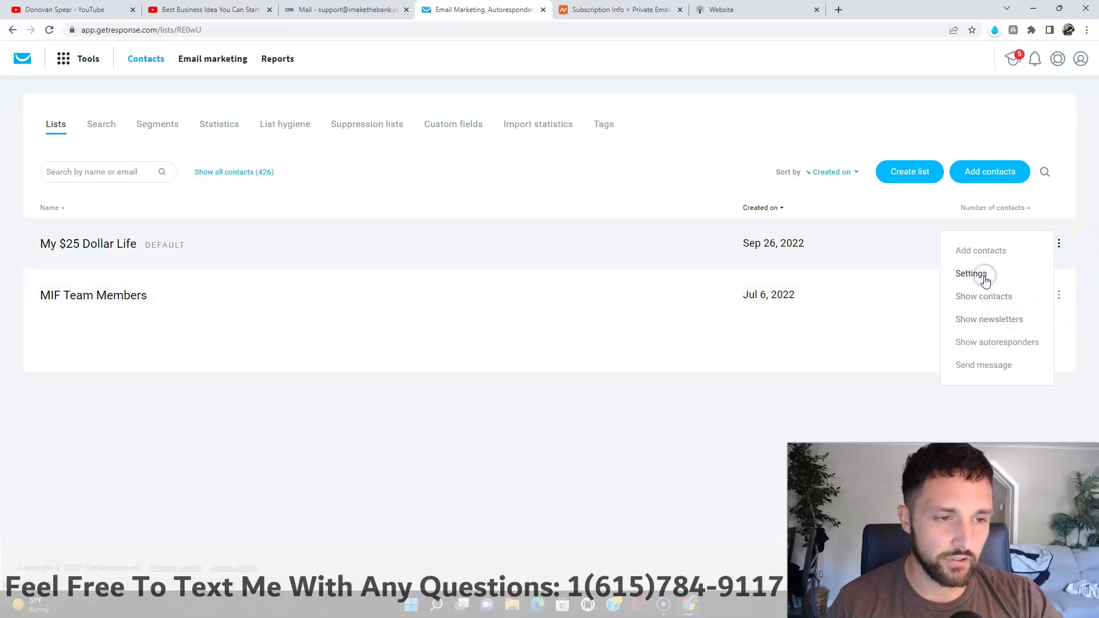
pyautogui.click(987, 281)
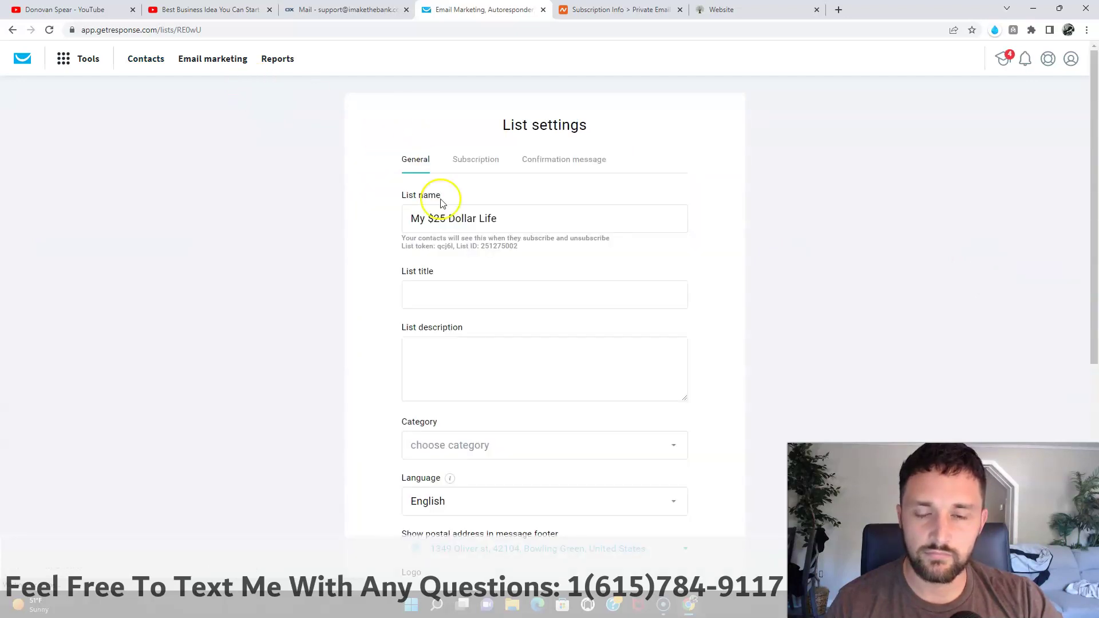
# Step: Check the Confirmation message From address shows the my25dollarlife.com support address, leaving it unchanged
pyautogui.click(552, 161)
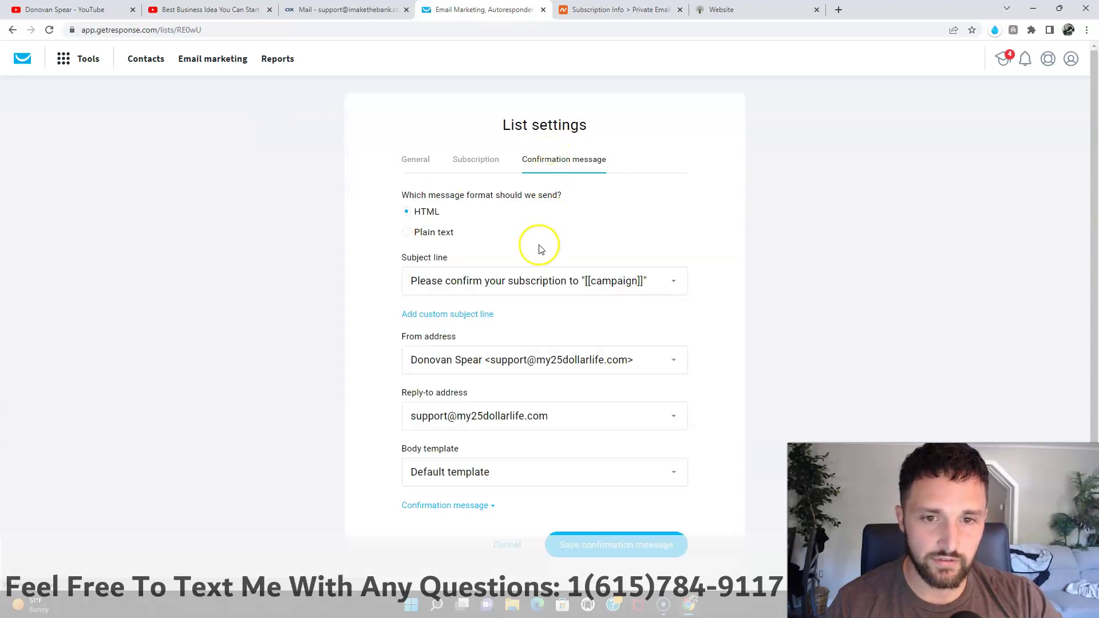
pyautogui.scroll(-1, 507, 402)
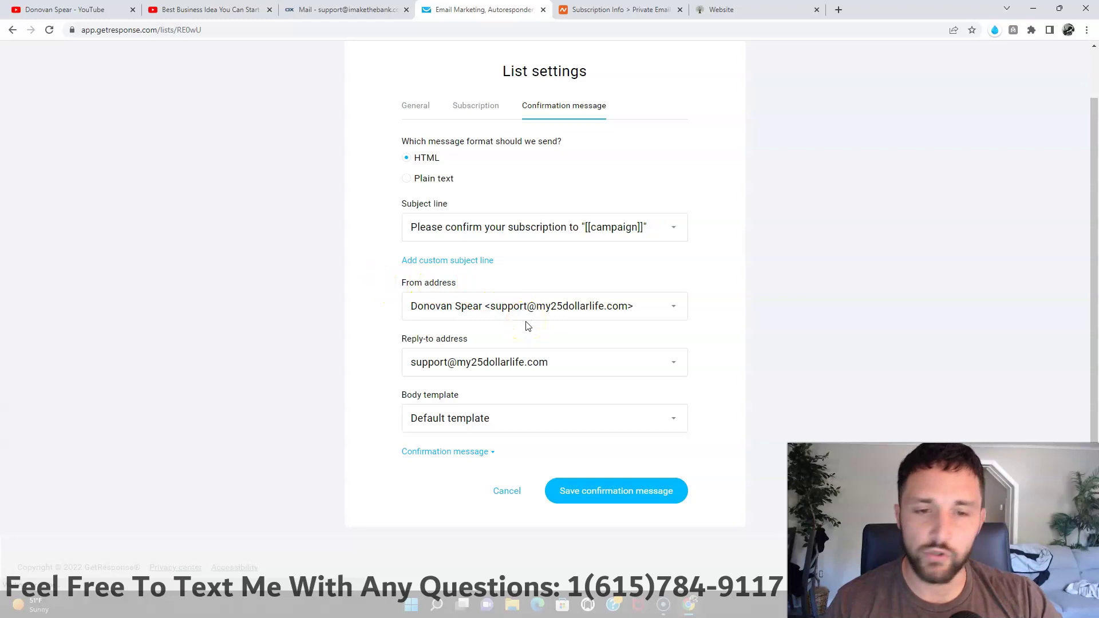
pyautogui.click(445, 322)
pyautogui.click(368, 310)
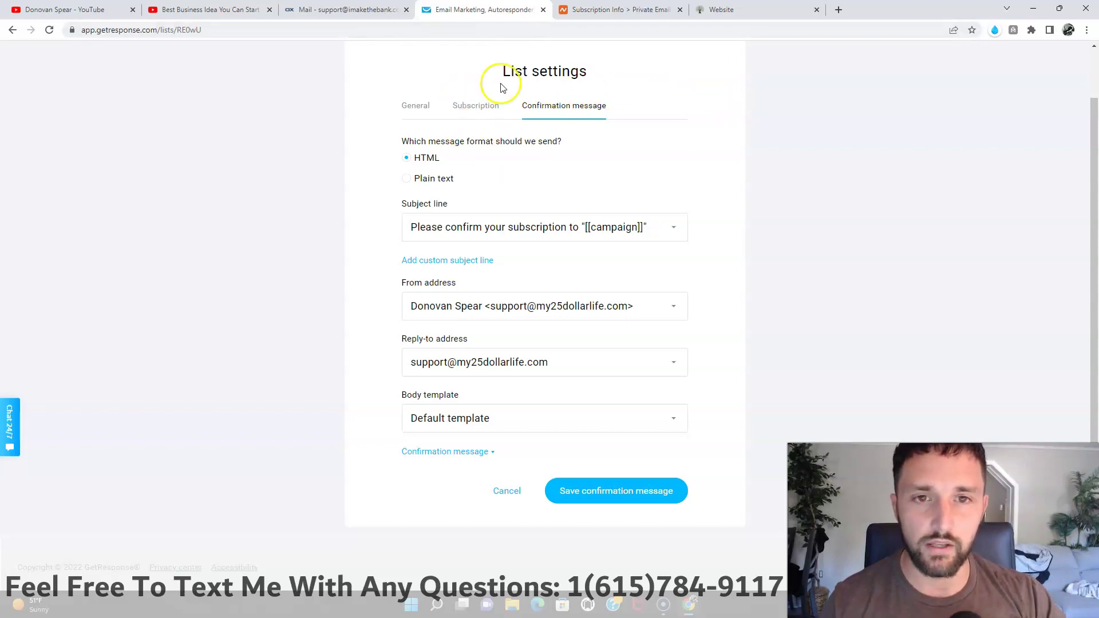
pyautogui.scroll(2, 458, 80)
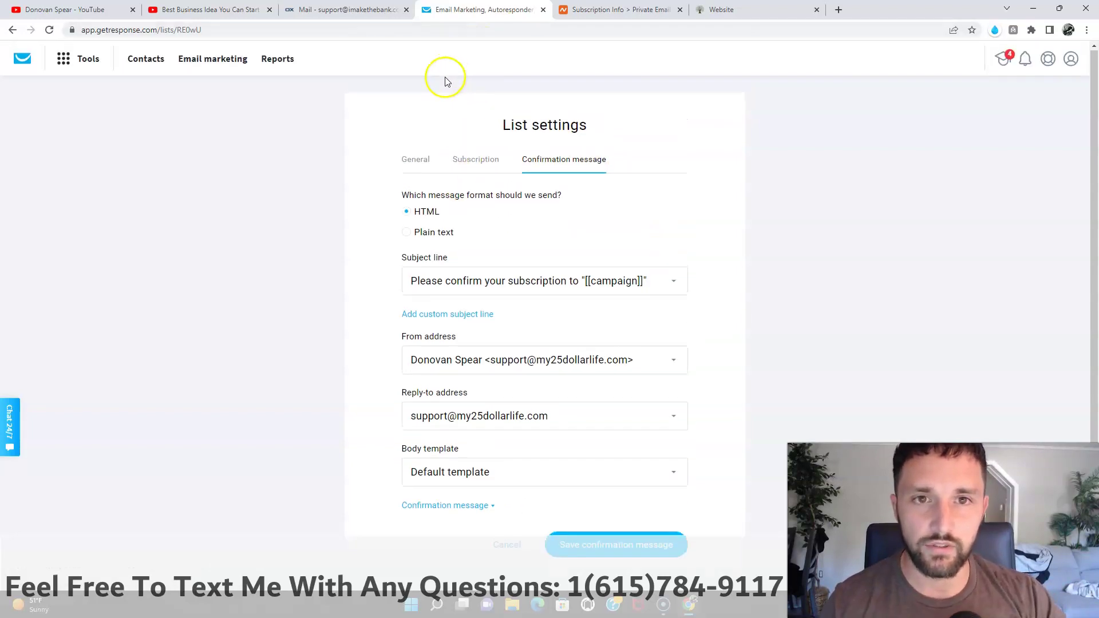
# Step: Browse the GetResponse tools, then bring up the HBA Funnel Builder my25dollarlife.com opt-in page
pyautogui.click(66, 71)
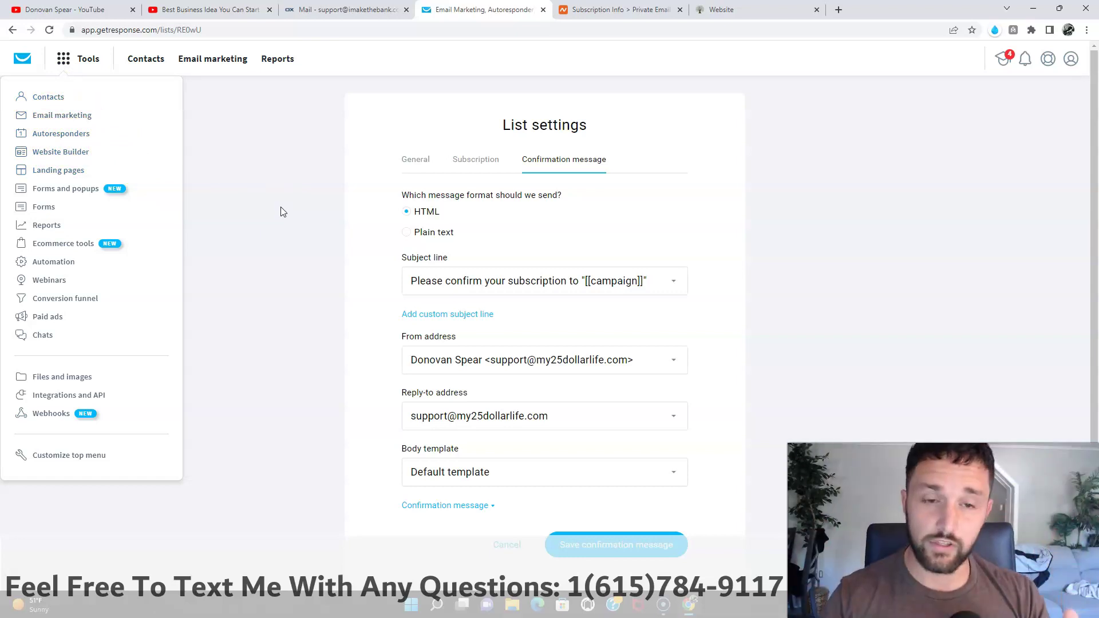
pyautogui.click(801, 186)
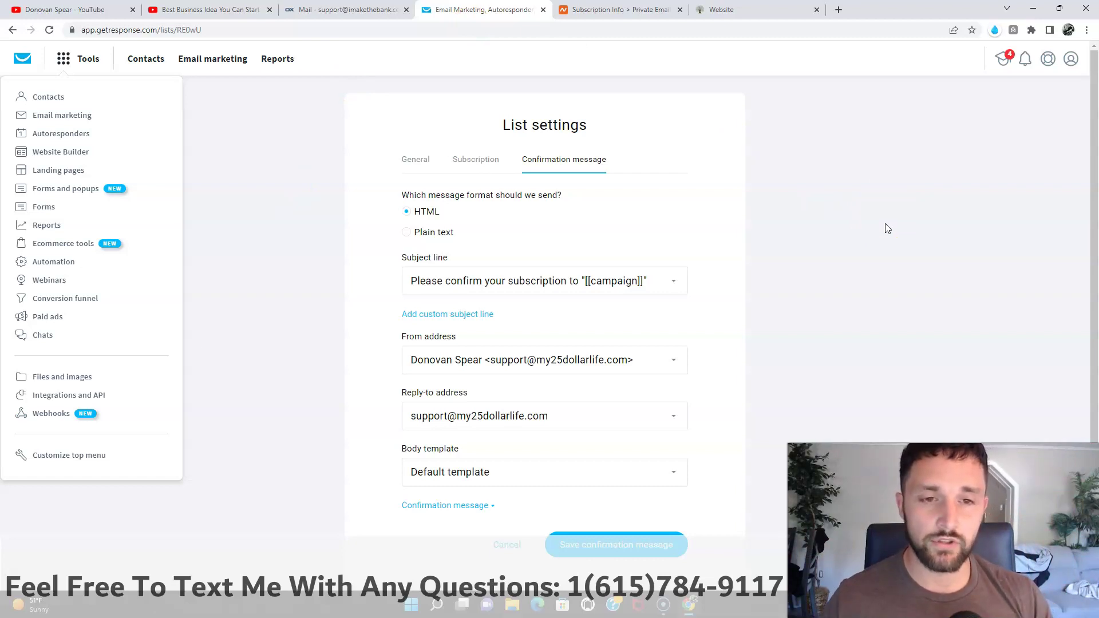
pyautogui.click(730, 10)
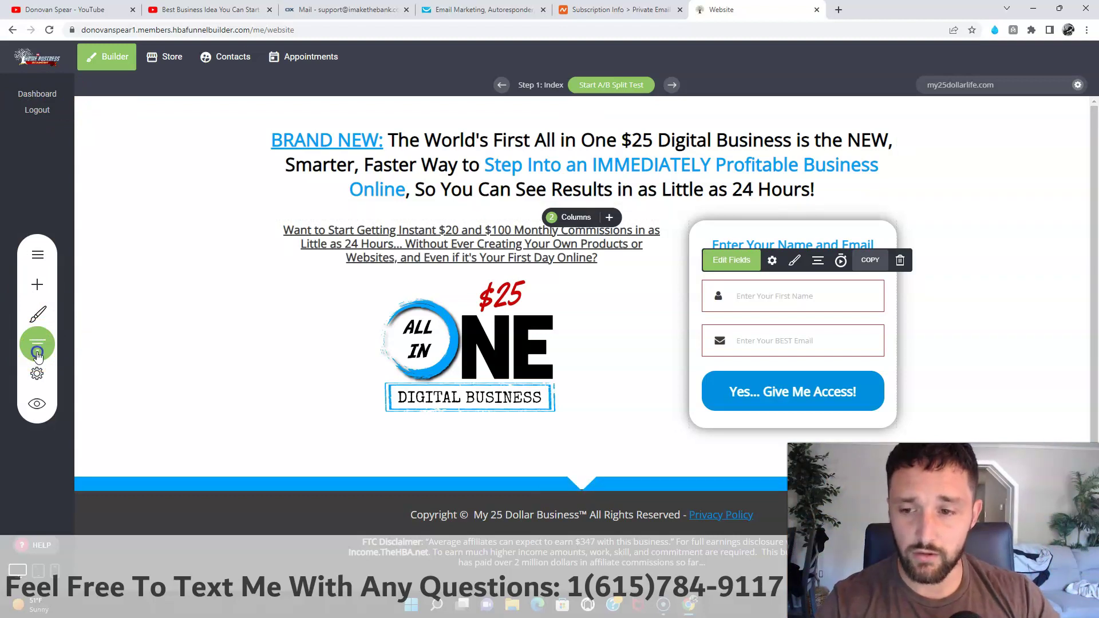
# Step: Check the Default Template funnel's visitor stats, then return to GetResponse's confirmation message settings
pyautogui.click(37, 353)
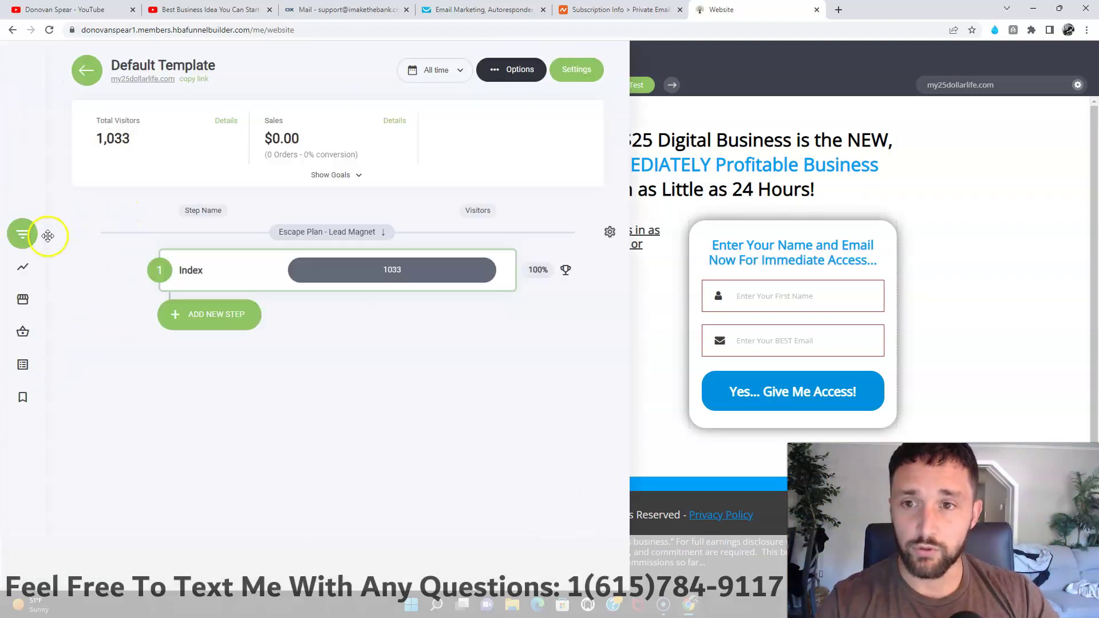
pyautogui.click(86, 79)
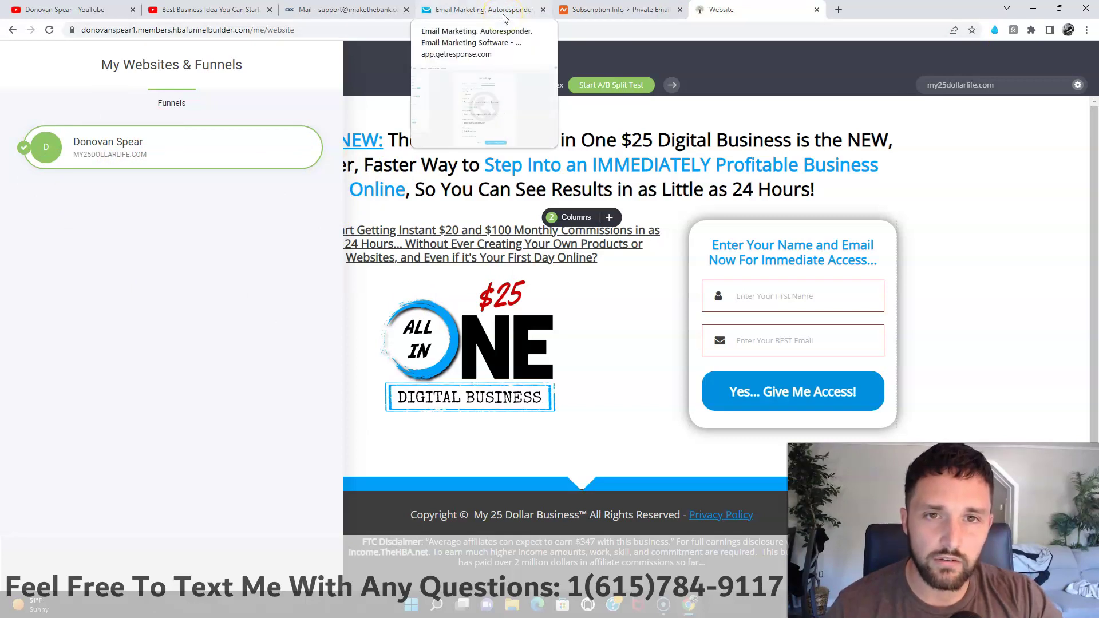
pyautogui.click(503, 18)
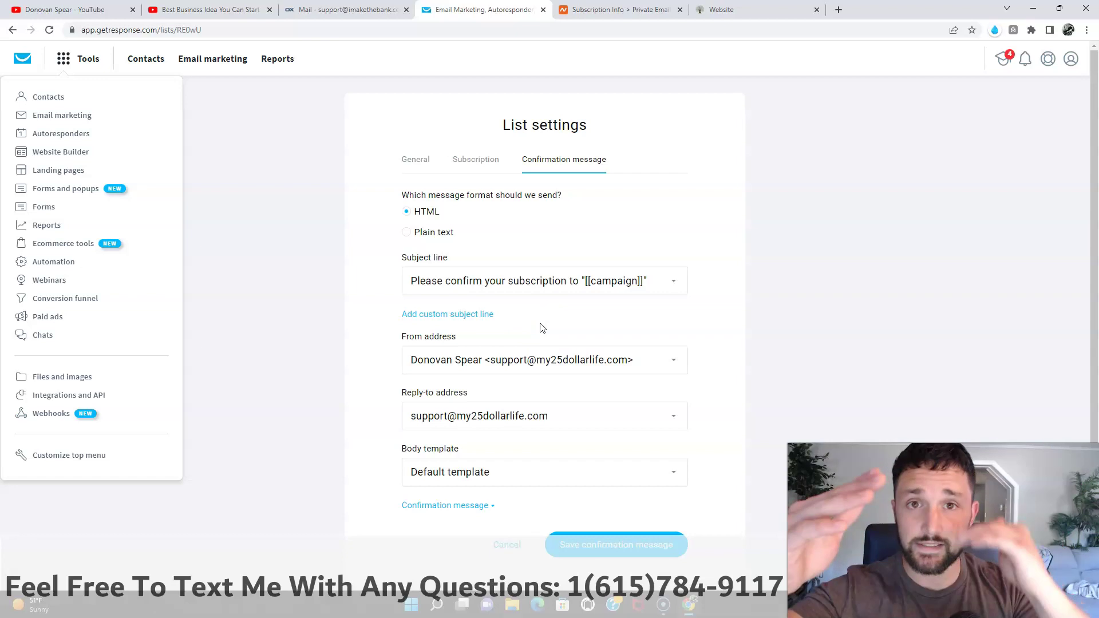
# Step: Switch to Namecheap's Private Email subscription page for imakethebank.com
pyautogui.click(454, 309)
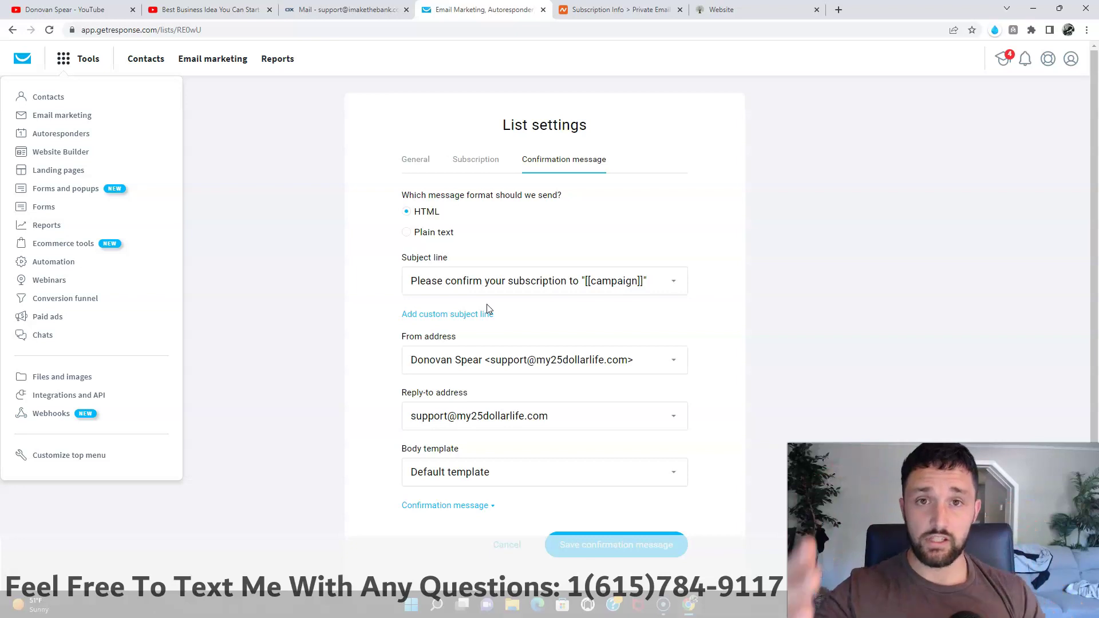
pyautogui.click(612, 13)
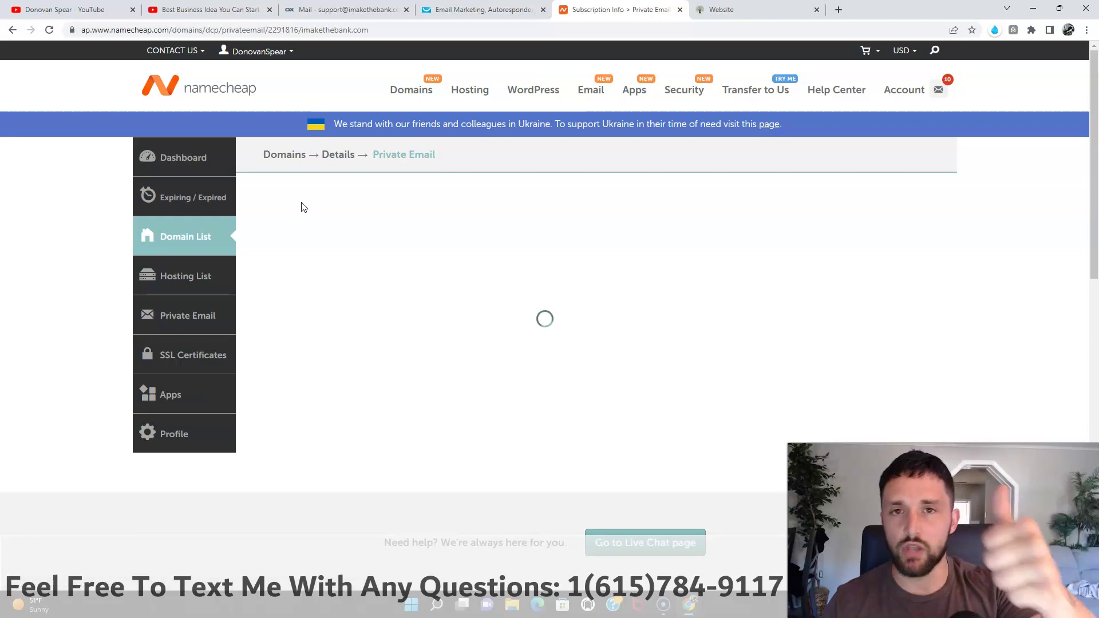
# Step: Switch to the YouTube video 'Best Business Idea You Can Start'
pyautogui.click(192, 11)
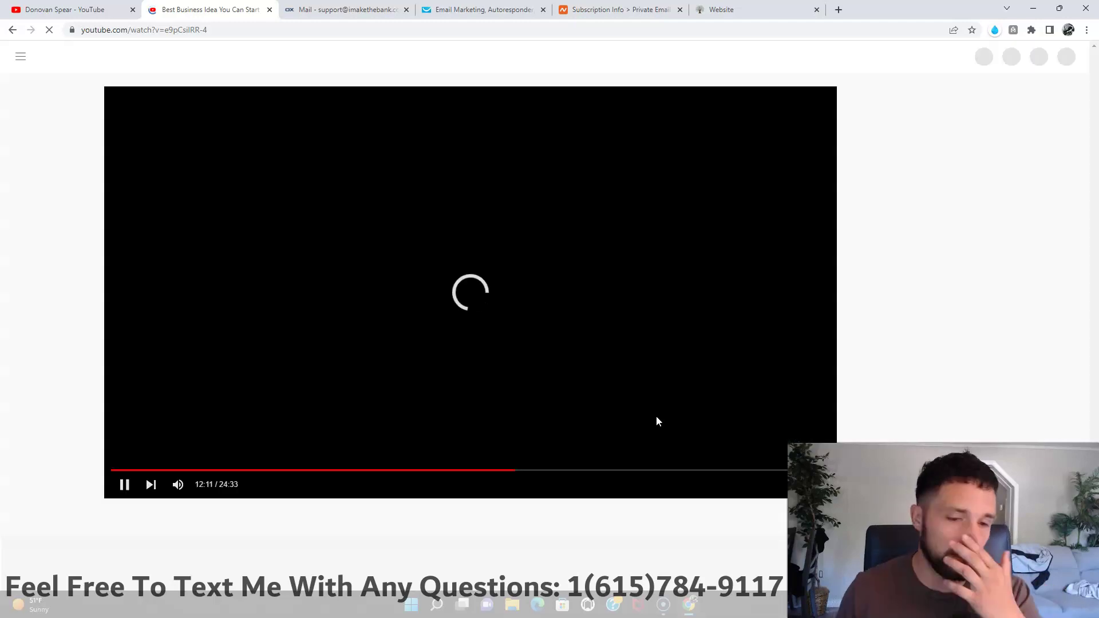
# Step: Pause the 'Best Business Idea You Can Start' video at 12:11 of 24:33
pyautogui.click(605, 277)
pyautogui.click(114, 488)
pyautogui.click(123, 488)
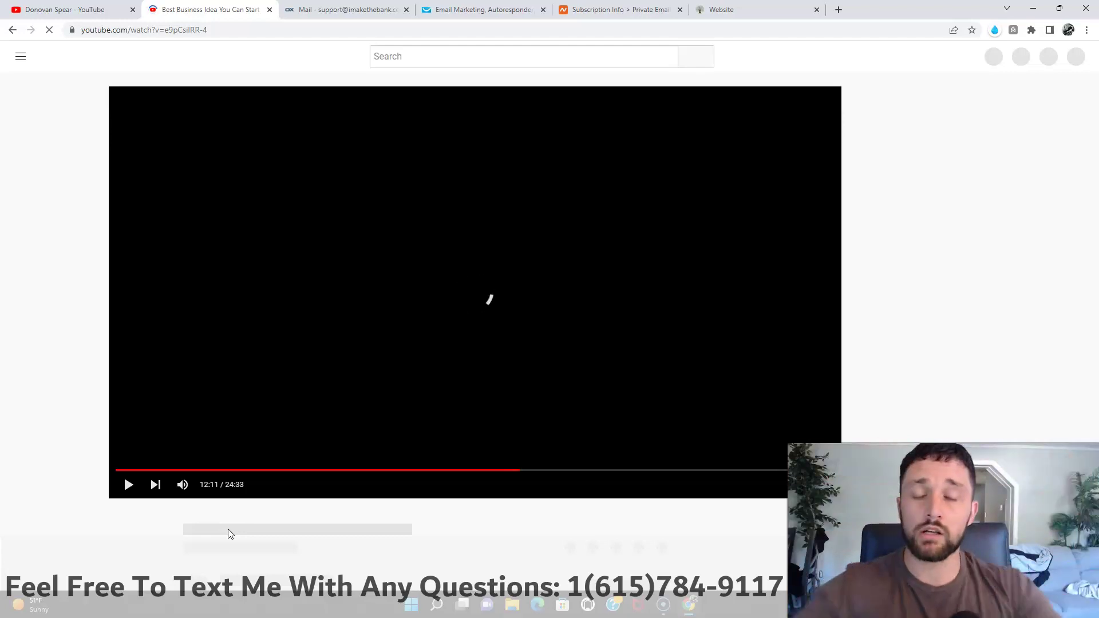
pyautogui.click(35, 607)
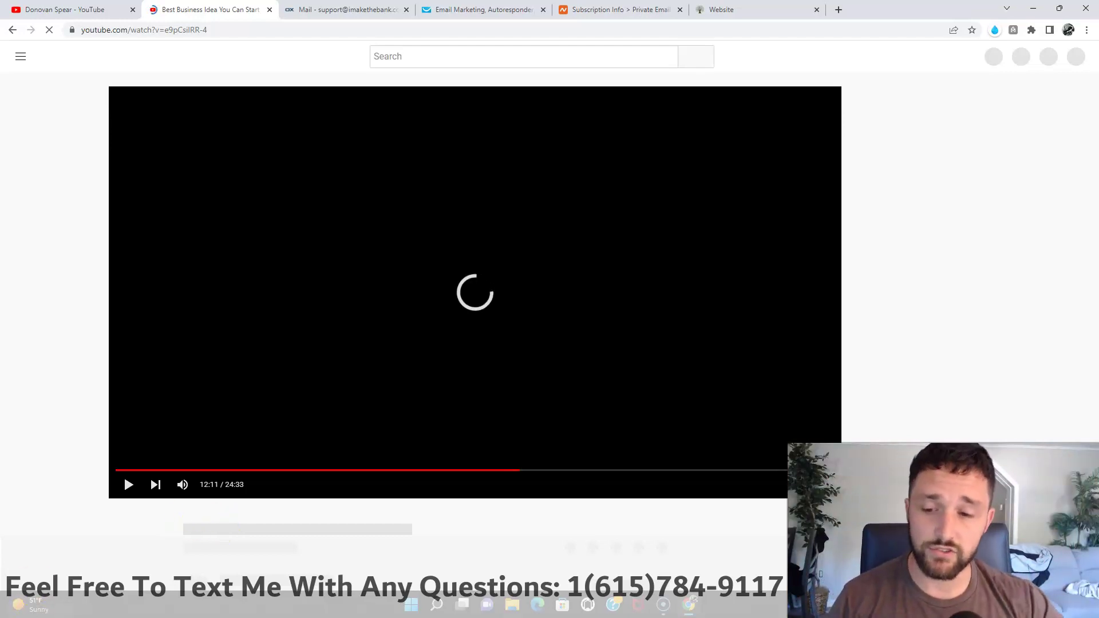